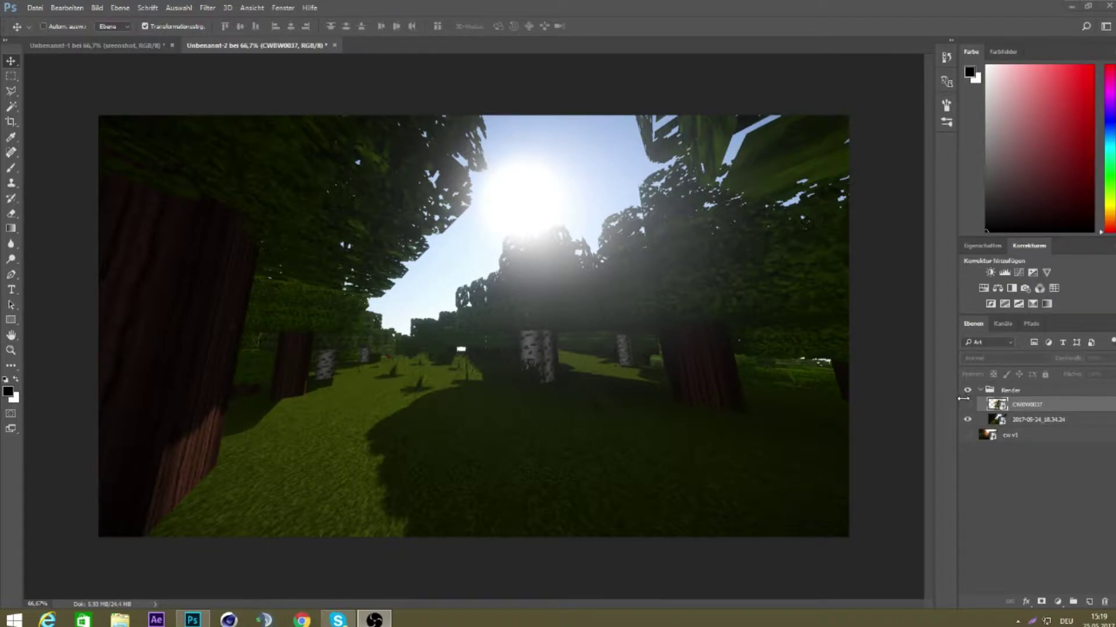
# - Show the finished cw v1 reference, zoom in and out, then reveal the Render group
pyautogui.click(967, 433)
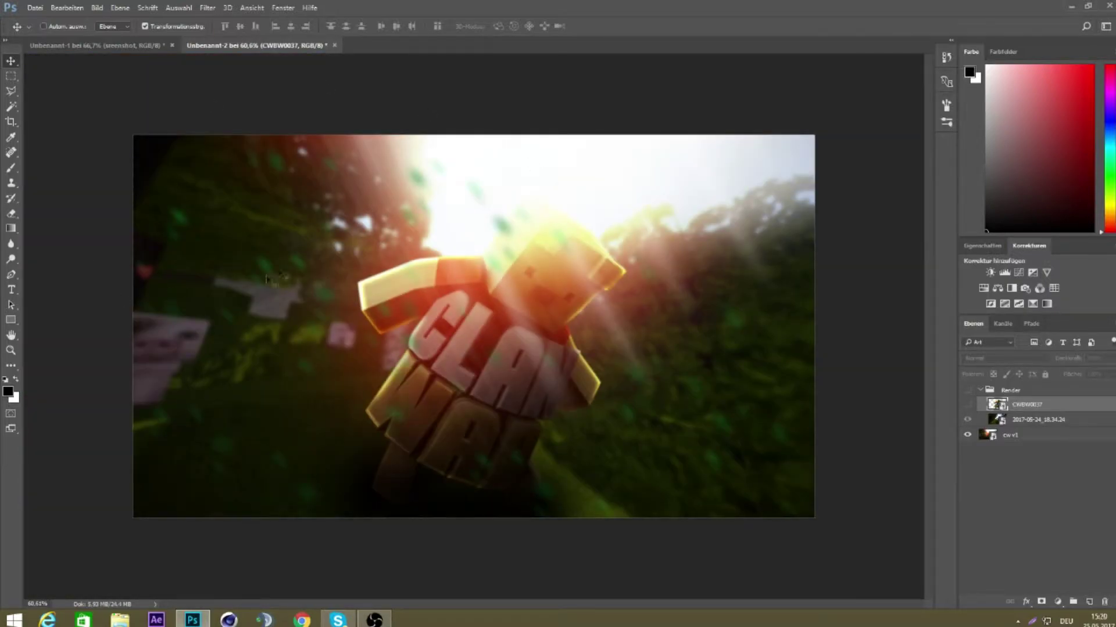
pyautogui.scroll(2, 419, 300)
pyautogui.scroll(3, 313, 268)
pyautogui.scroll(-2, 379, 304)
pyautogui.scroll(-2, 407, 327)
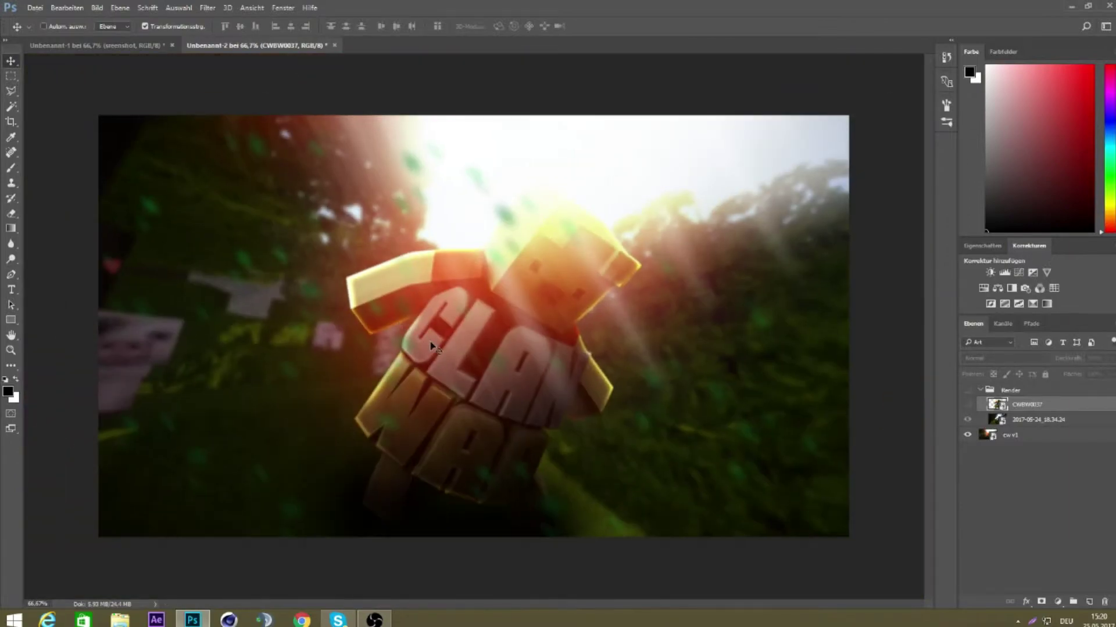
pyautogui.click(966, 406)
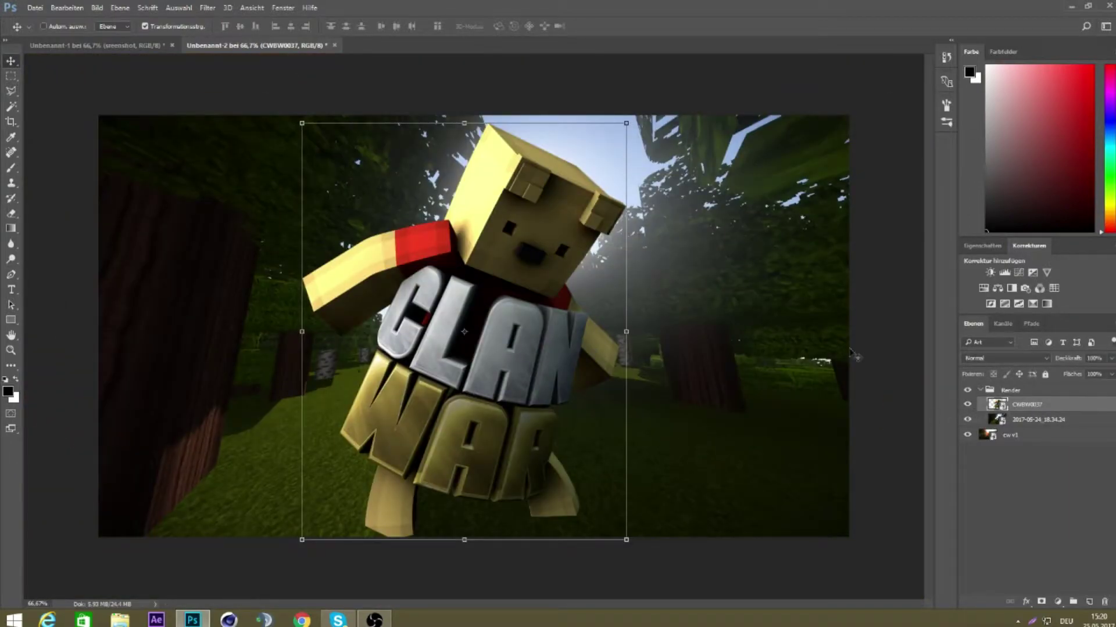
# - Compare render and reference, then hide cw v1 and keep the character render visible
pyautogui.click(967, 397)
pyautogui.click(967, 397)
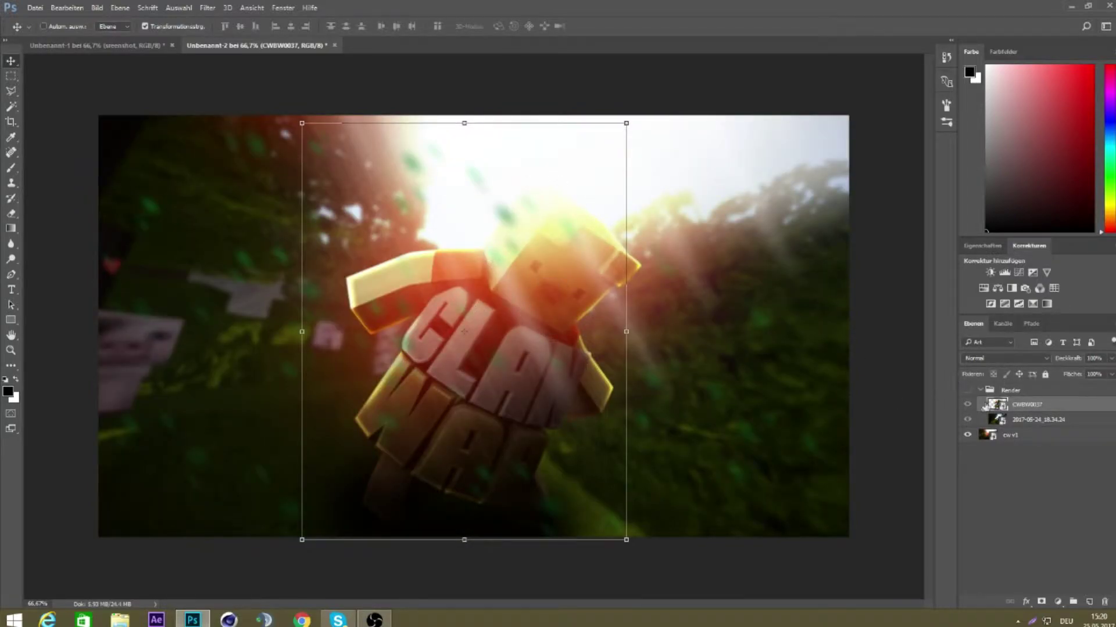
pyautogui.click(967, 436)
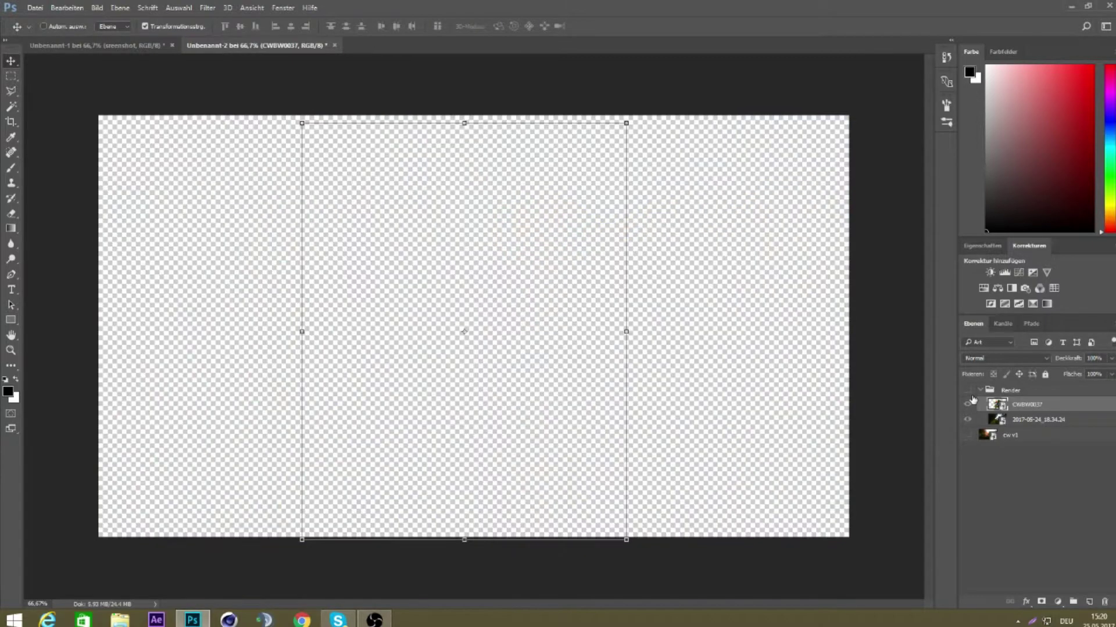
pyautogui.click(967, 390)
# - Move the CWBW0037 render lower into the scene and enlarge it
pyautogui.moveTo(545, 183); pyautogui.dragTo(553, 220)
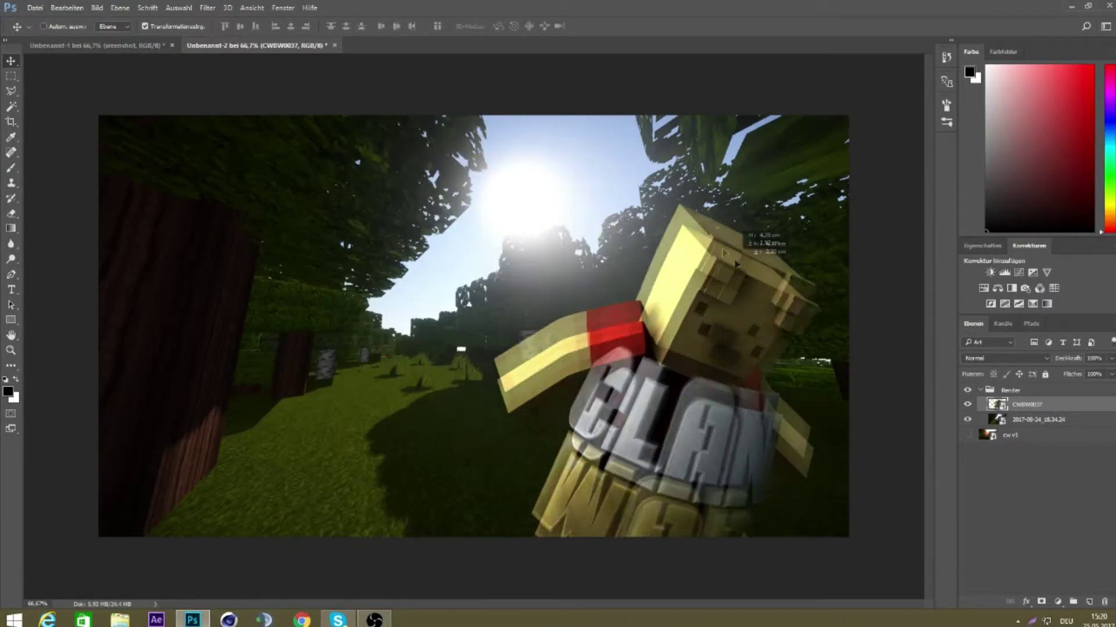
pyautogui.moveTo(553, 220)
pyautogui.mouseDown()
pyautogui.moveTo(520, 180)
pyautogui.moveTo(539, 282)
pyautogui.mouseUp()
pyautogui.moveTo(627, 128)
pyautogui.mouseDown()
pyautogui.moveTo(561, 226)
pyautogui.moveTo(561, 216)
pyautogui.mouseUp()
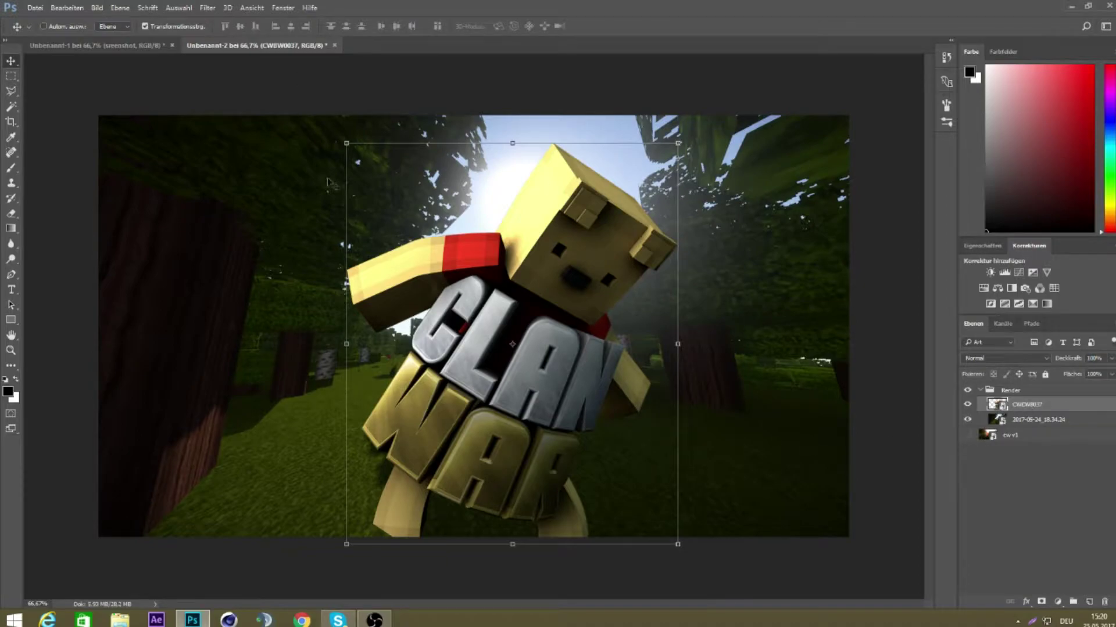
pyautogui.scroll(-2, 479, 289)
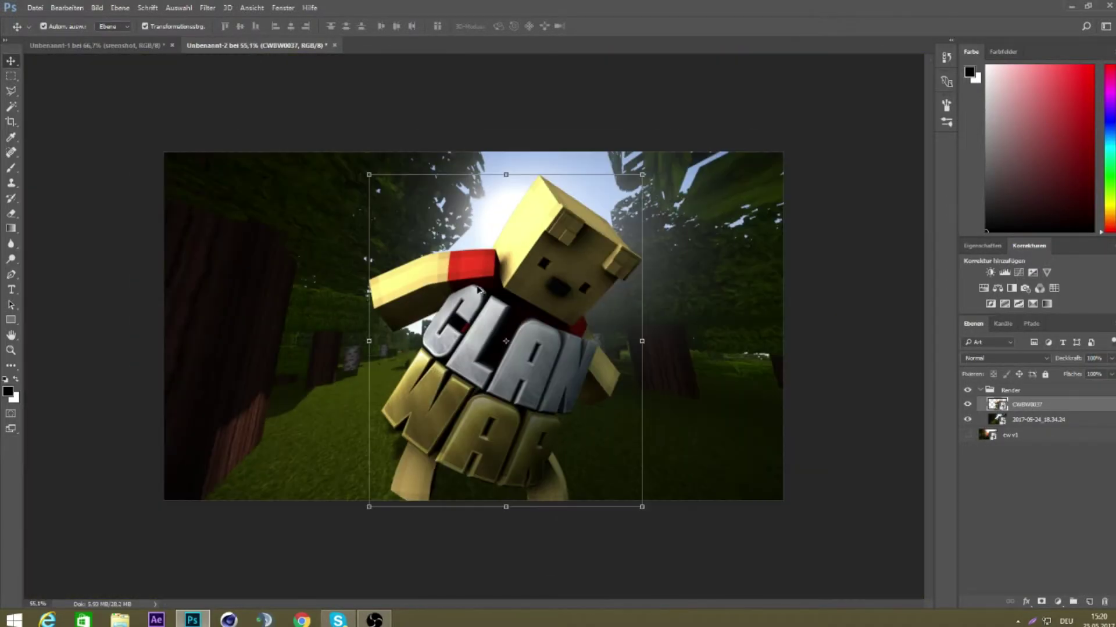
# - Check the render layer's blending options and close them without changes
pyautogui.scroll(-1, 480, 289)
pyautogui.rightClick(1029, 404)
pyautogui.click(930, 44)
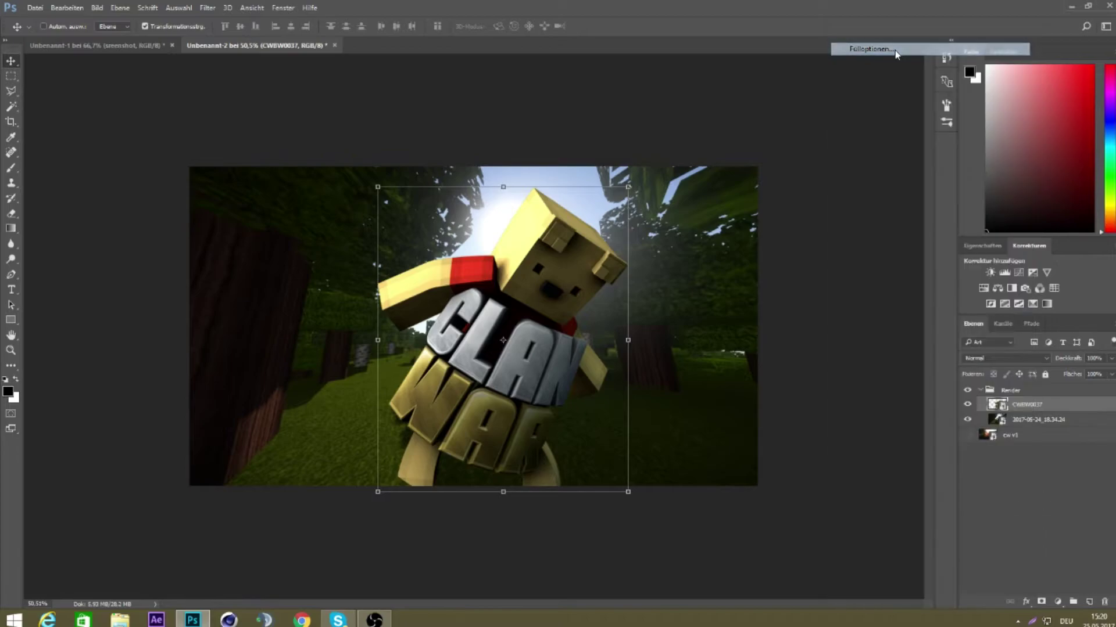
pyautogui.moveTo(804, 109)
pyautogui.mouseDown()
pyautogui.moveTo(283, 294)
pyautogui.moveTo(553, 292)
pyautogui.moveTo(520, 250)
pyautogui.mouseUp()
pyautogui.press('Escape')
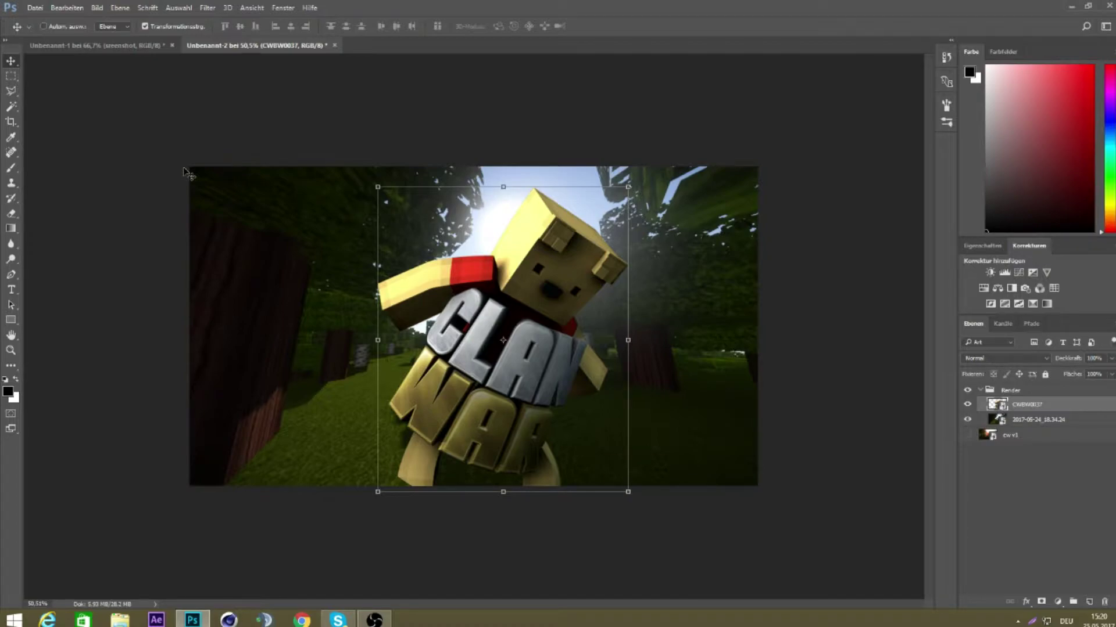
pyautogui.rightClick(1042, 407)
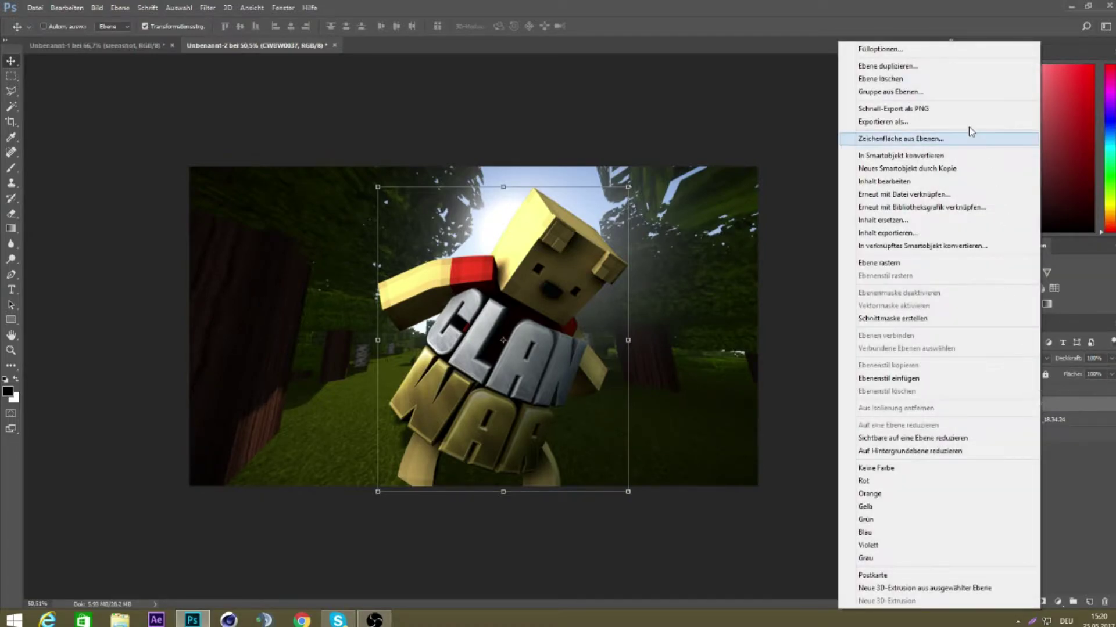
pyautogui.click(531, 373)
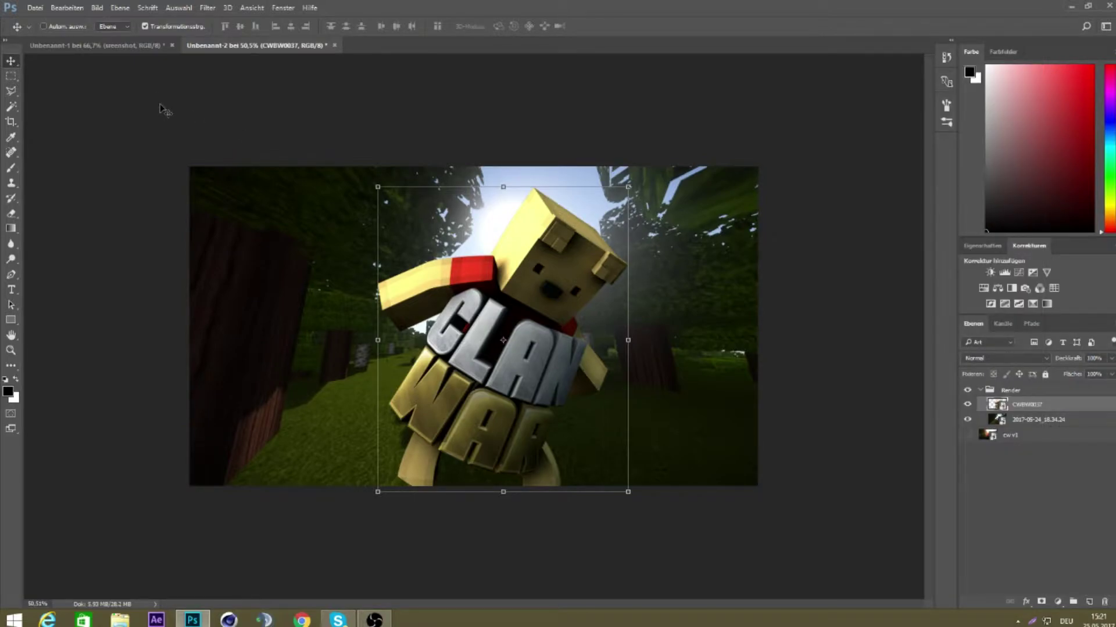
# - Duplicate CWBW0037 into a CWBW0037 Kopie layer above the original
pyautogui.hotkey('ctrl', 'j')
pyautogui.press('Left')
pyautogui.press('Left')
pyautogui.press('Left')
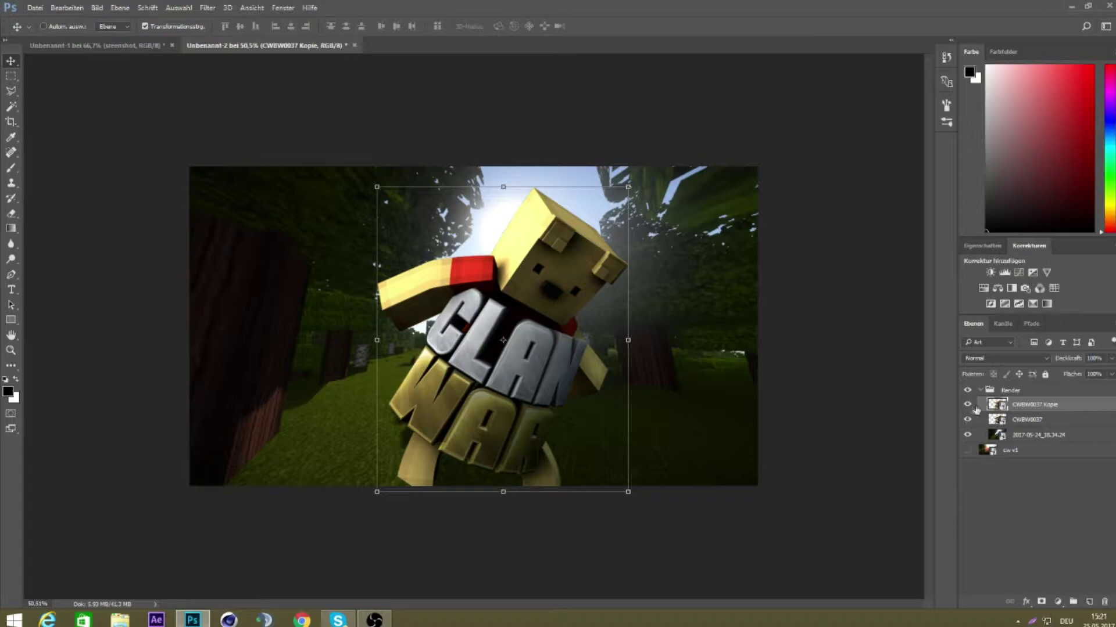
pyautogui.click(1021, 420)
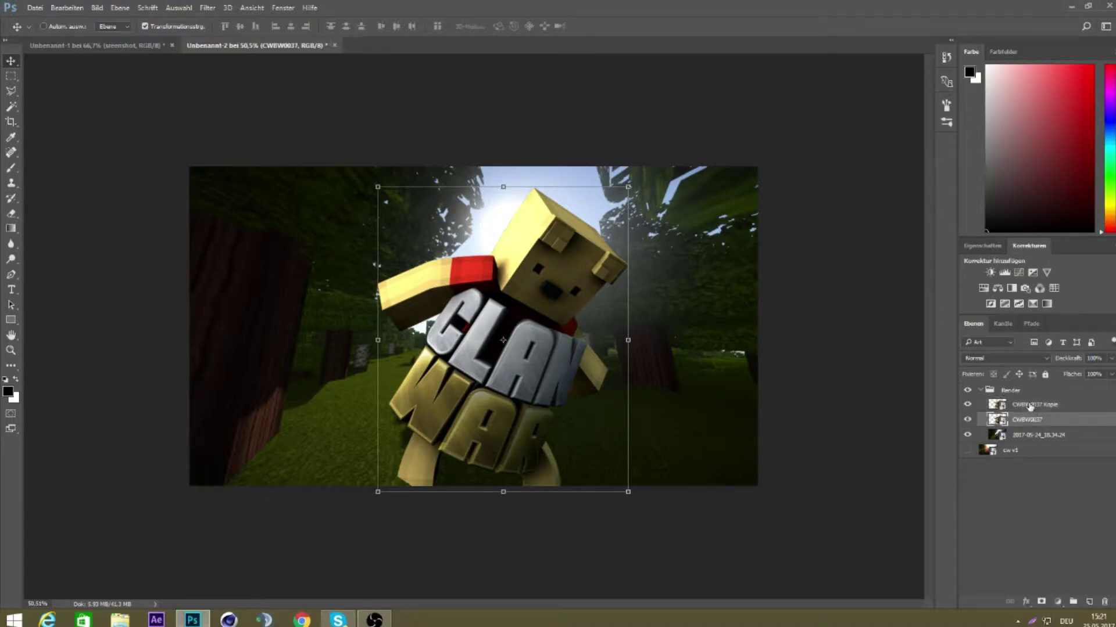
pyautogui.rightClick(1026, 420)
pyautogui.click(875, 66)
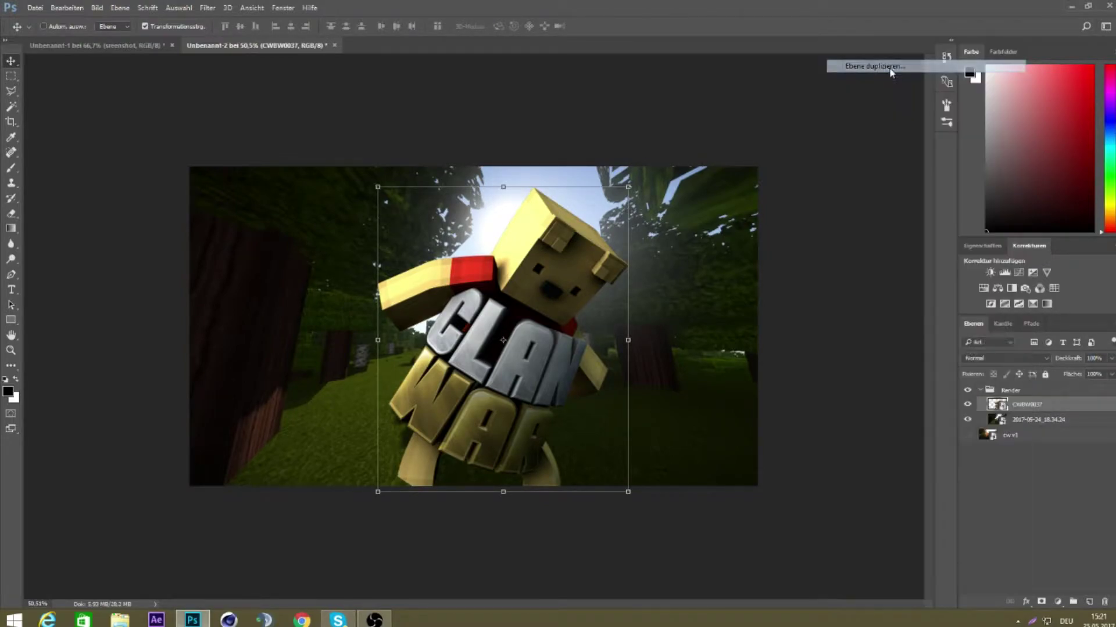
pyautogui.press('Return')
pyautogui.click(207, 8)
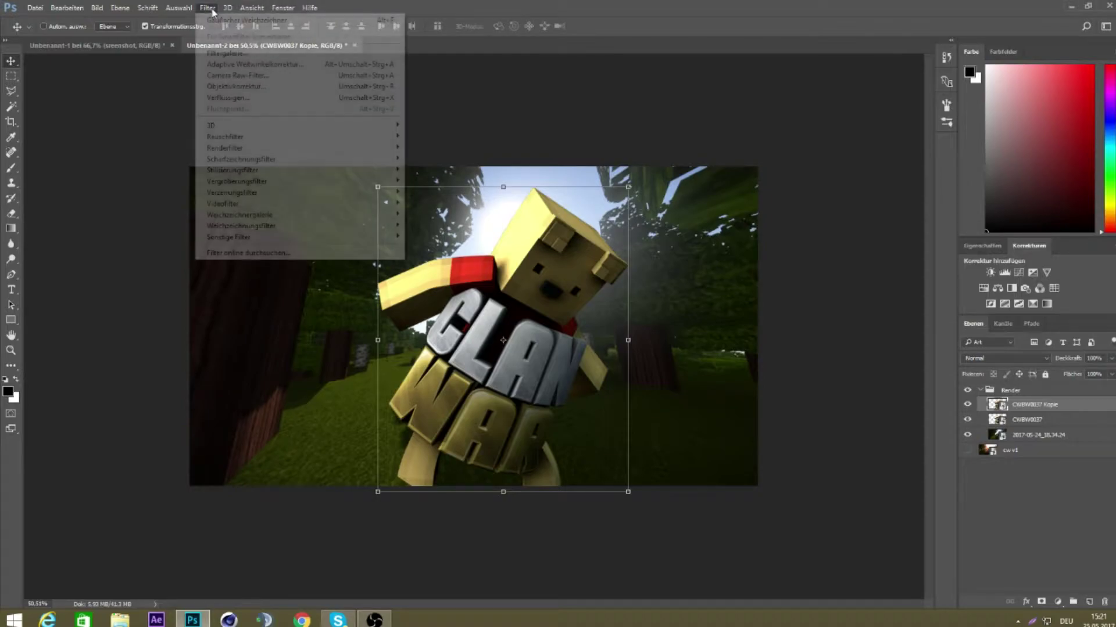
# - Browse the filter groups in the Filtergalerie to find Chrom
pyautogui.click(242, 51)
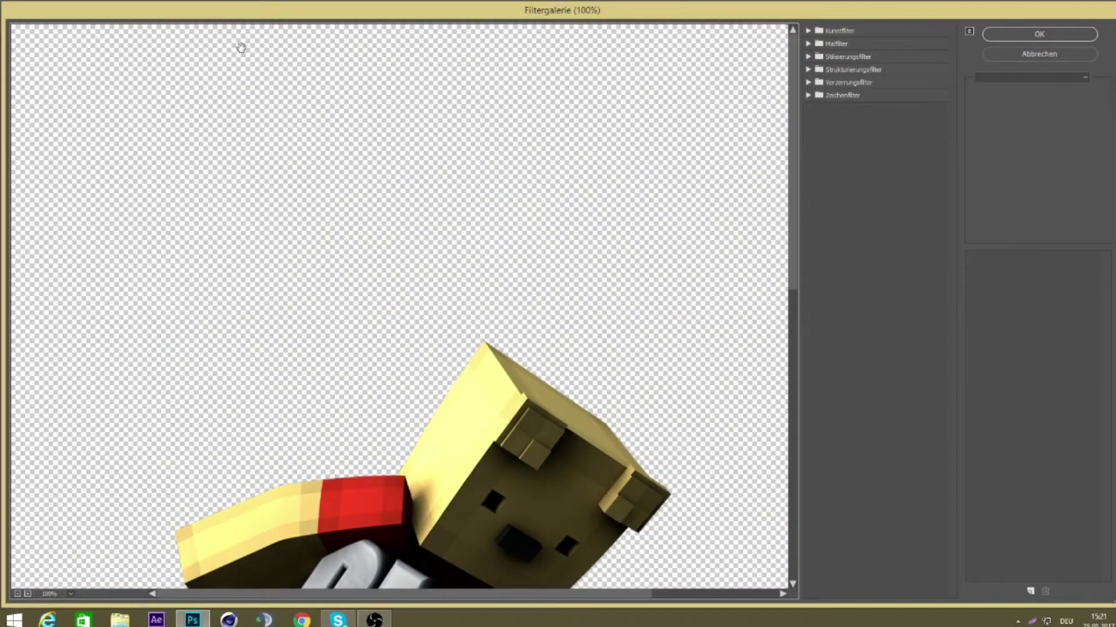
pyautogui.click(825, 31)
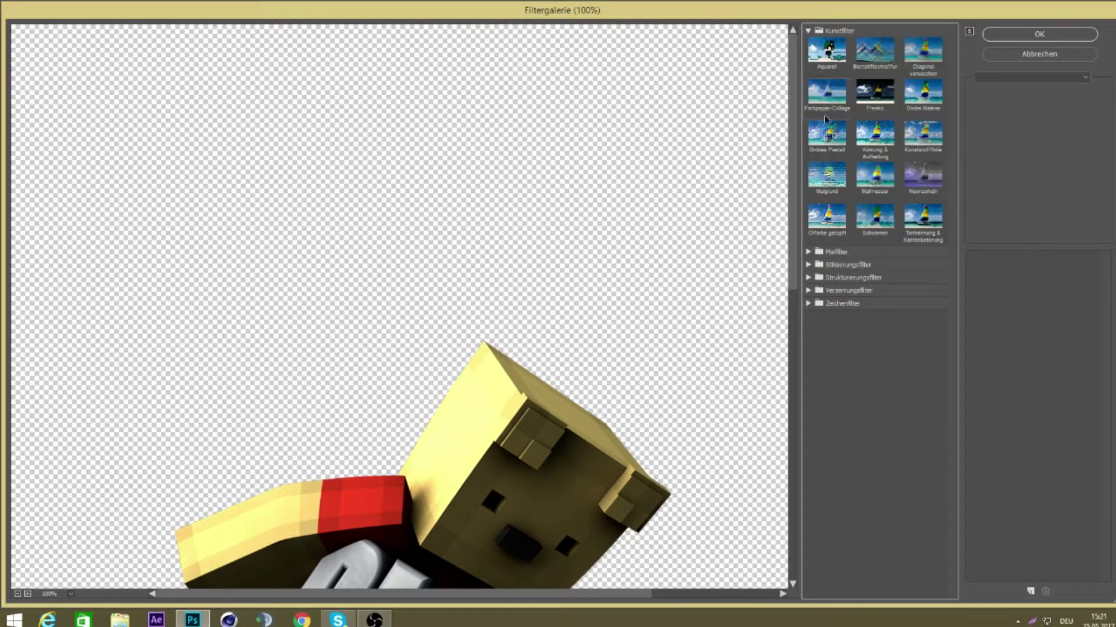
pyautogui.click(821, 31)
pyautogui.click(821, 82)
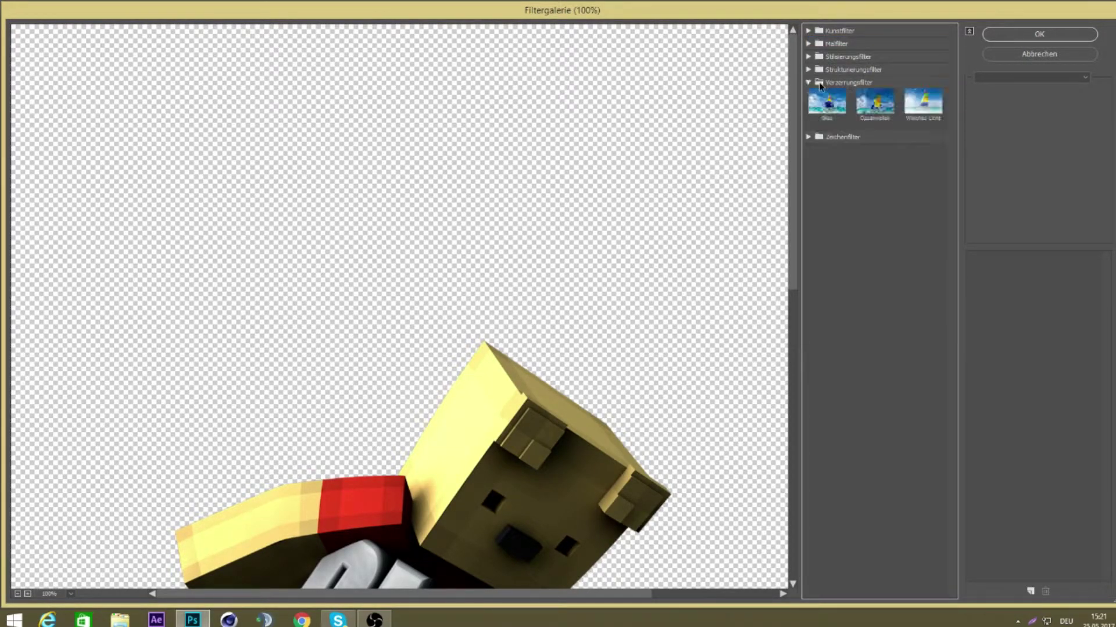
pyautogui.click(821, 43)
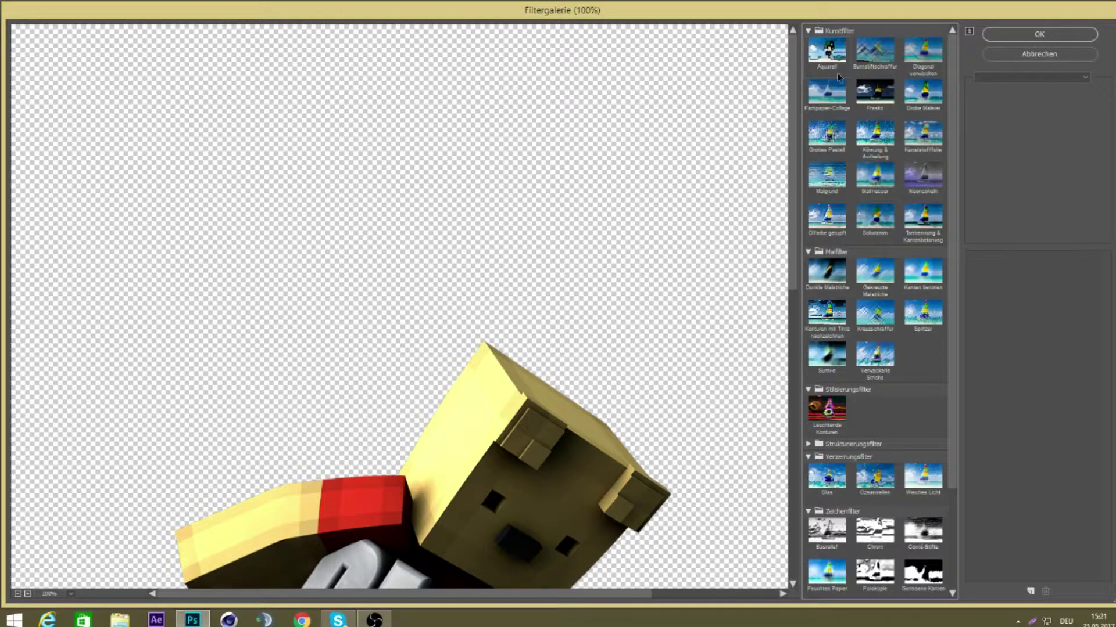
pyautogui.click(841, 443)
pyautogui.scroll(-2, 871, 418)
pyautogui.scroll(-3, 884, 406)
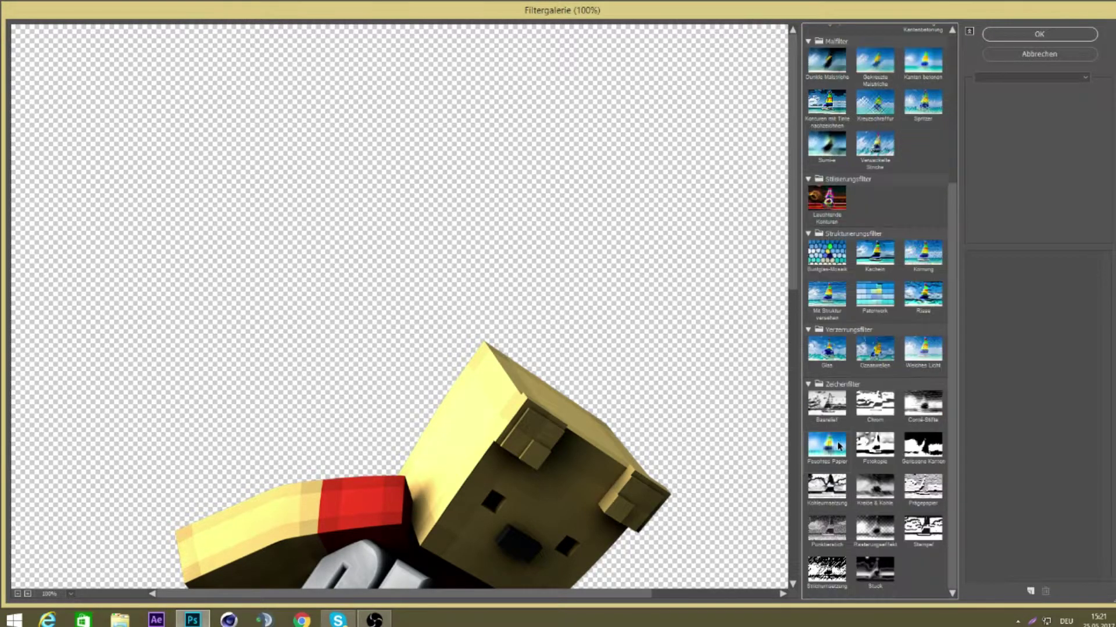
# - Apply the Chrom filter, checking the preview at 66.7%
pyautogui.click(889, 401)
pyautogui.hotkey('ctrl', '-')
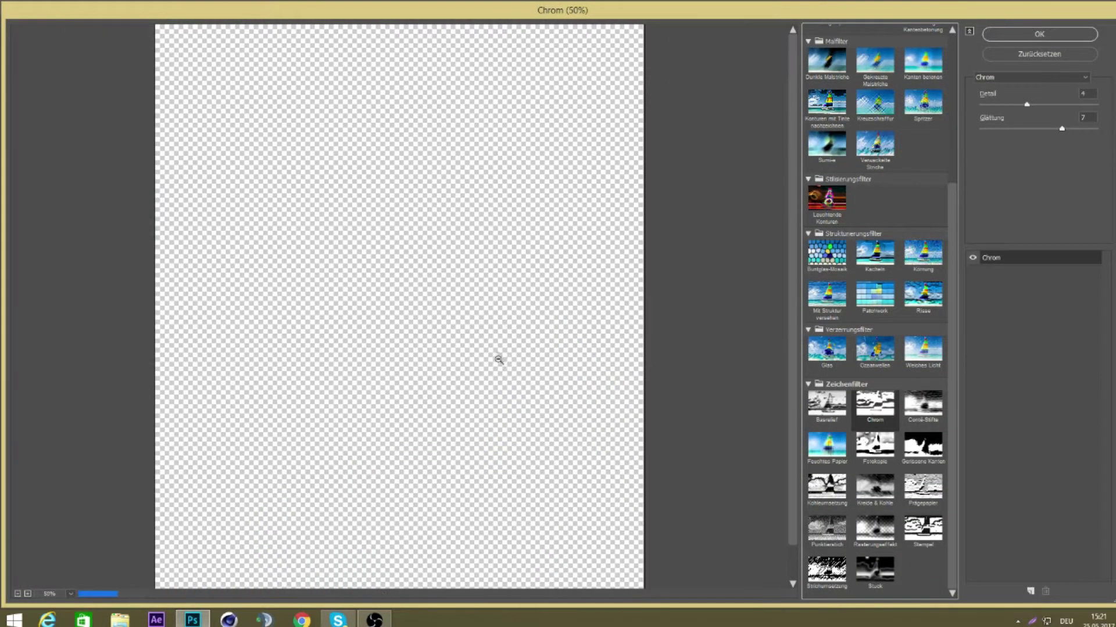
pyautogui.hotkey('ctrl', '+')
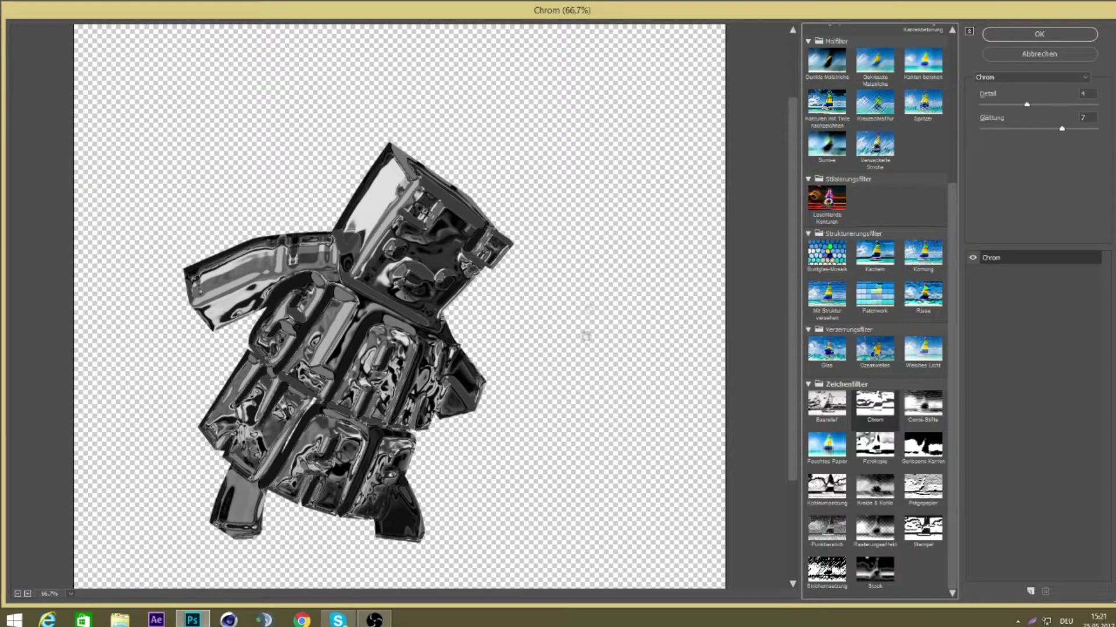
pyautogui.scroll(-2, 348, 256)
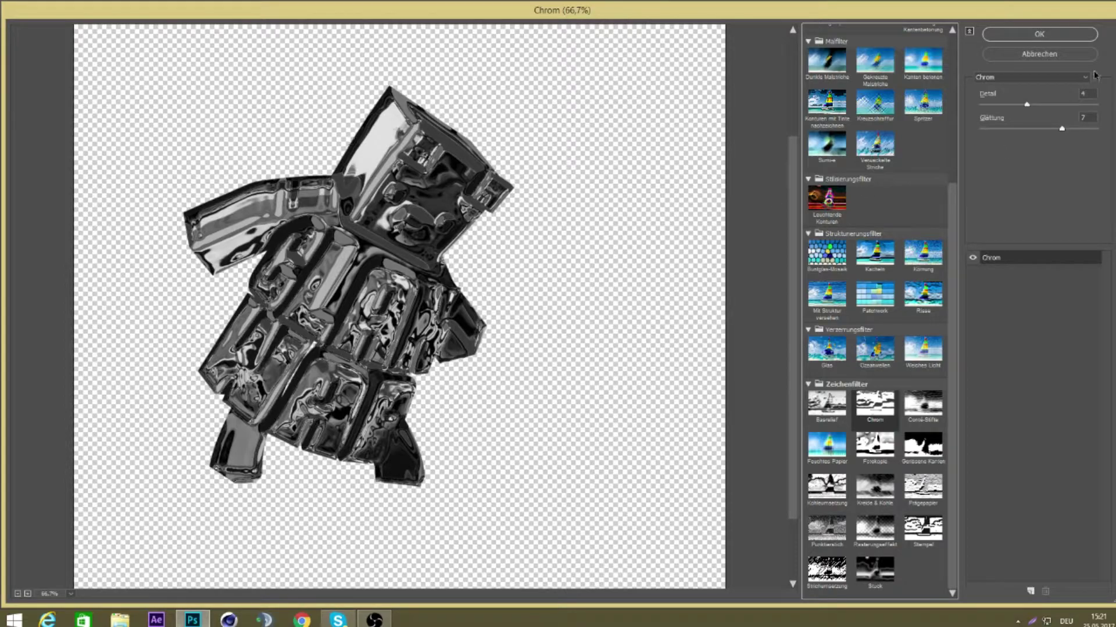
pyautogui.click(1029, 41)
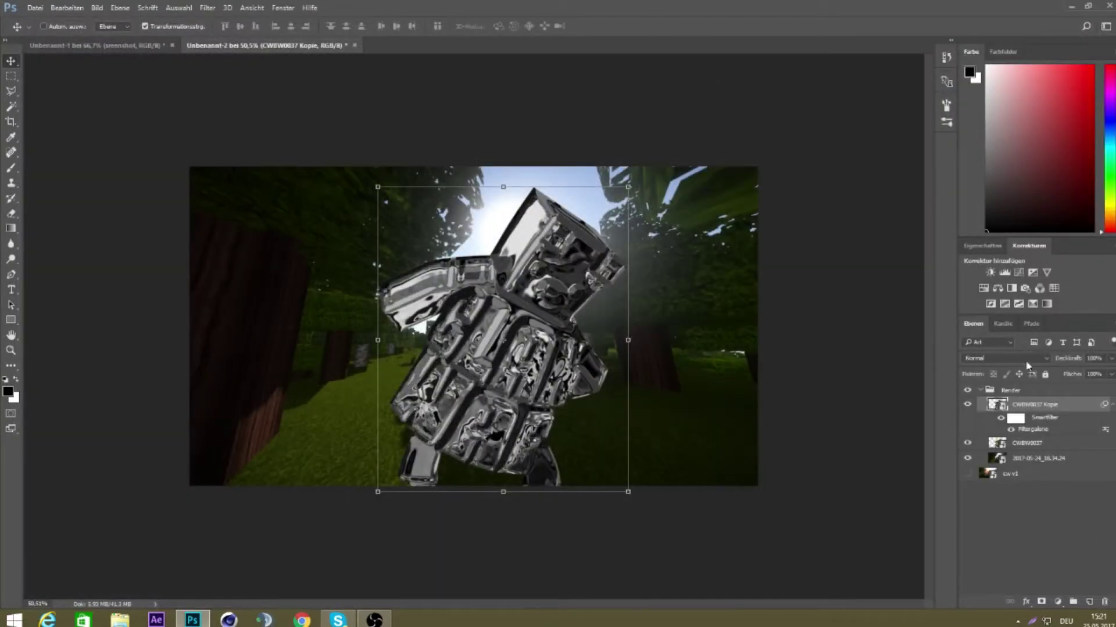
# - Drop the Chrom copy's opacity to a faint value, entering 4
pyautogui.moveTo(1110, 359); pyautogui.dragTo(1061, 375)
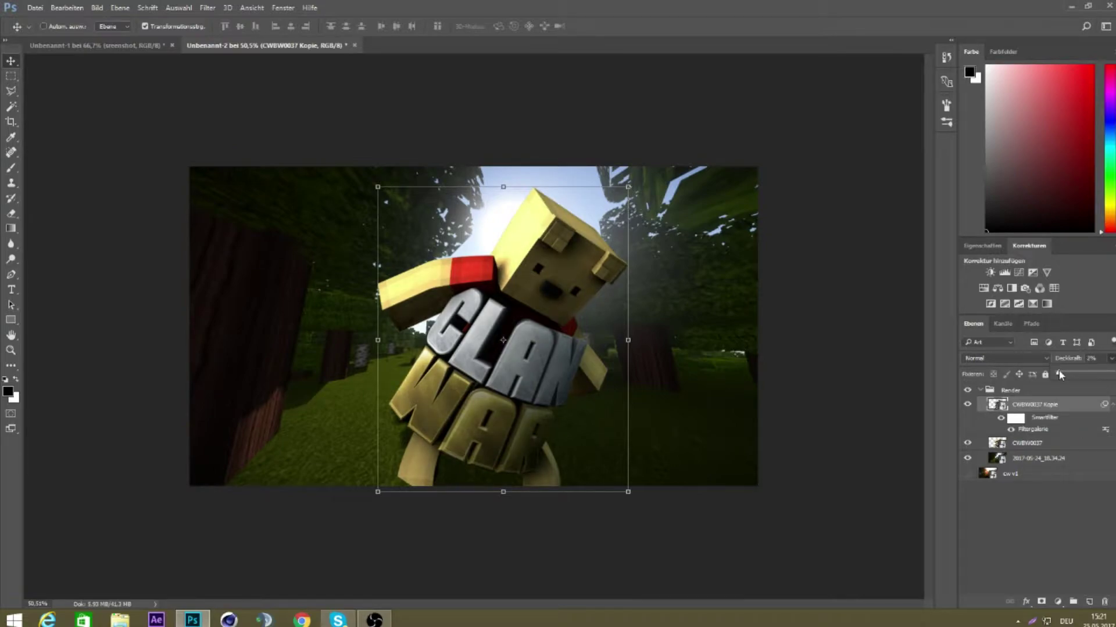
pyautogui.click(973, 404)
pyautogui.scroll(2, 604, 314)
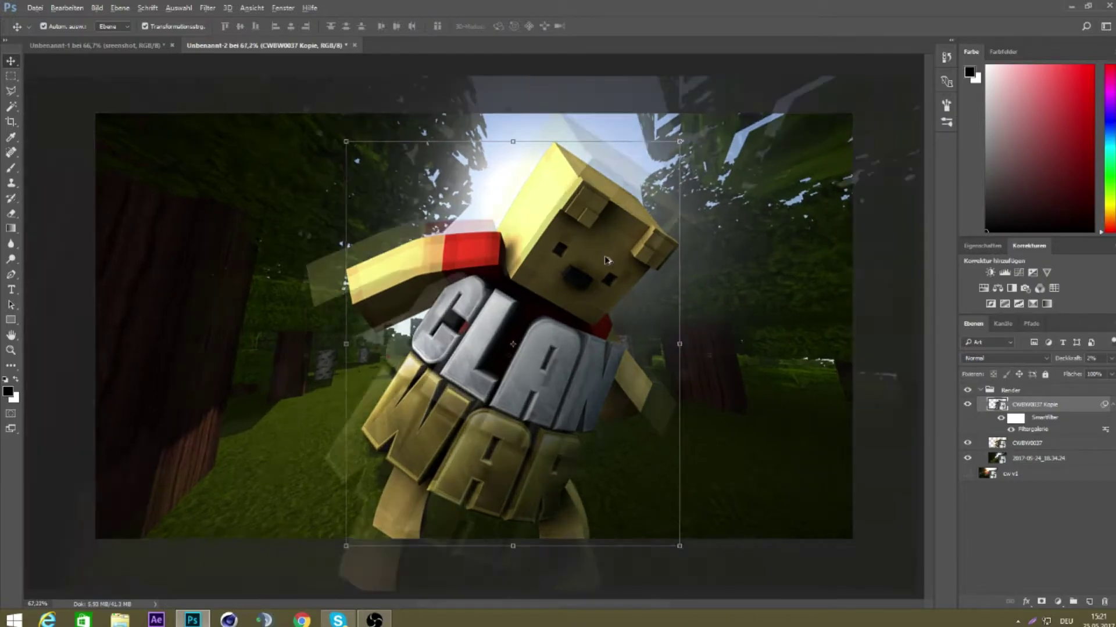
pyautogui.scroll(1, 604, 260)
pyautogui.scroll(-2, 604, 260)
pyautogui.click(1106, 358)
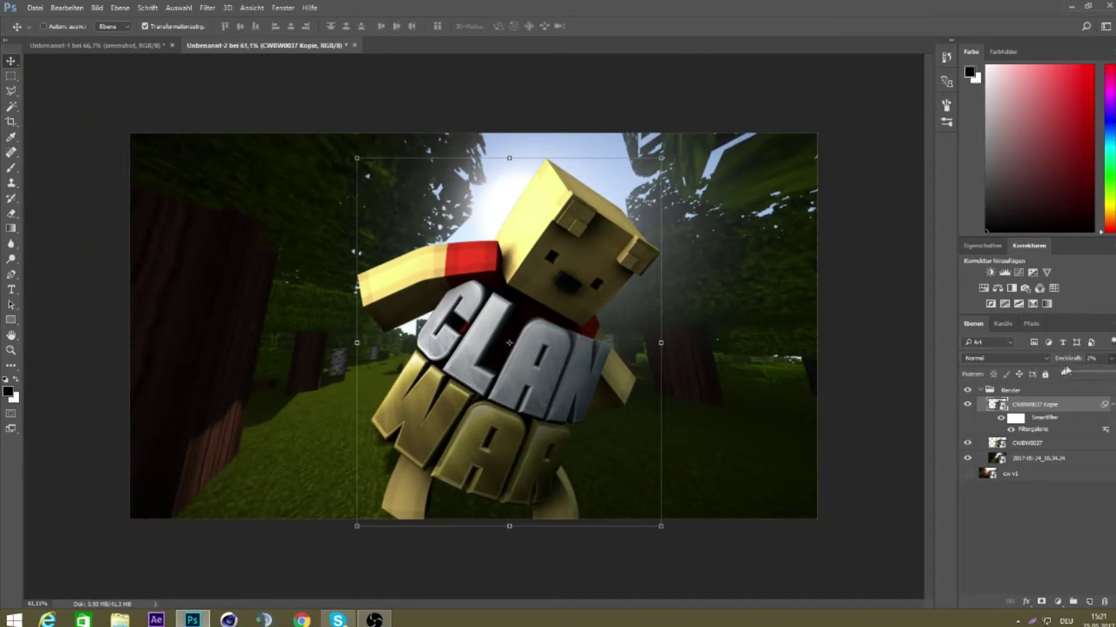
pyautogui.moveTo(1061, 374); pyautogui.dragTo(1061, 375)
pyautogui.write('4')
# - Toggle the Chrom copy's visibility to compare it against the original
pyautogui.click(1034, 556)
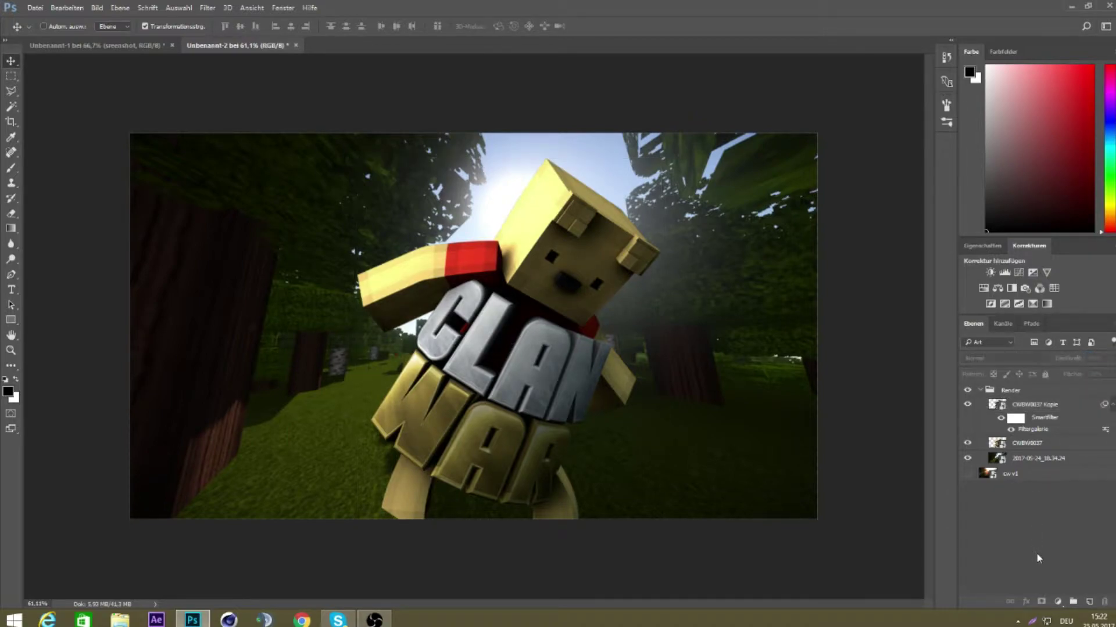
pyautogui.click(970, 405)
pyautogui.click(1057, 446)
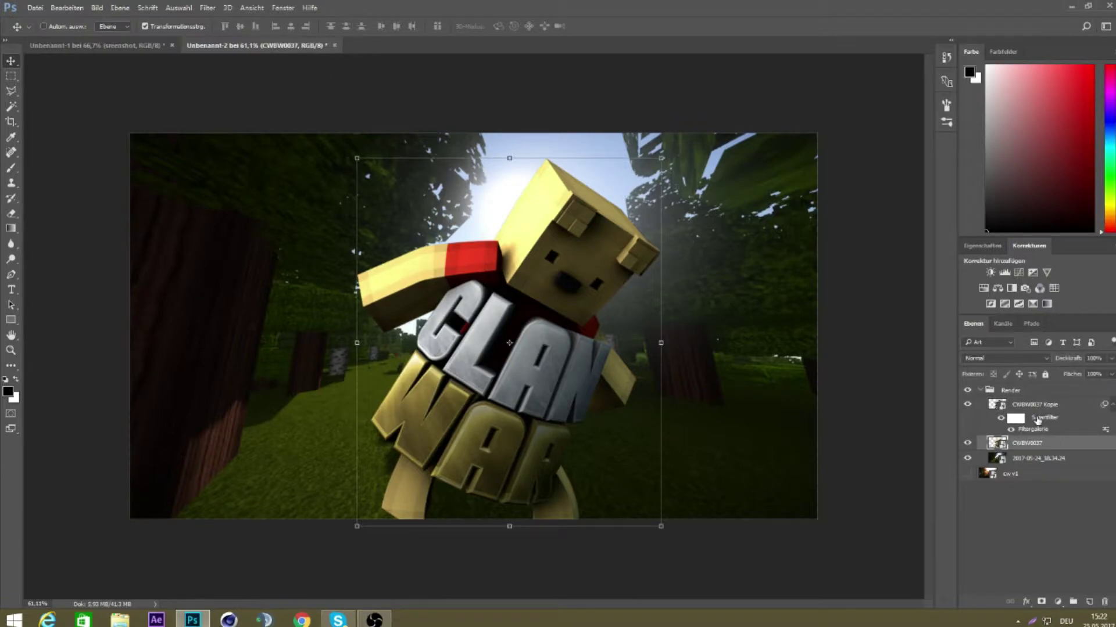
pyautogui.click(1035, 407)
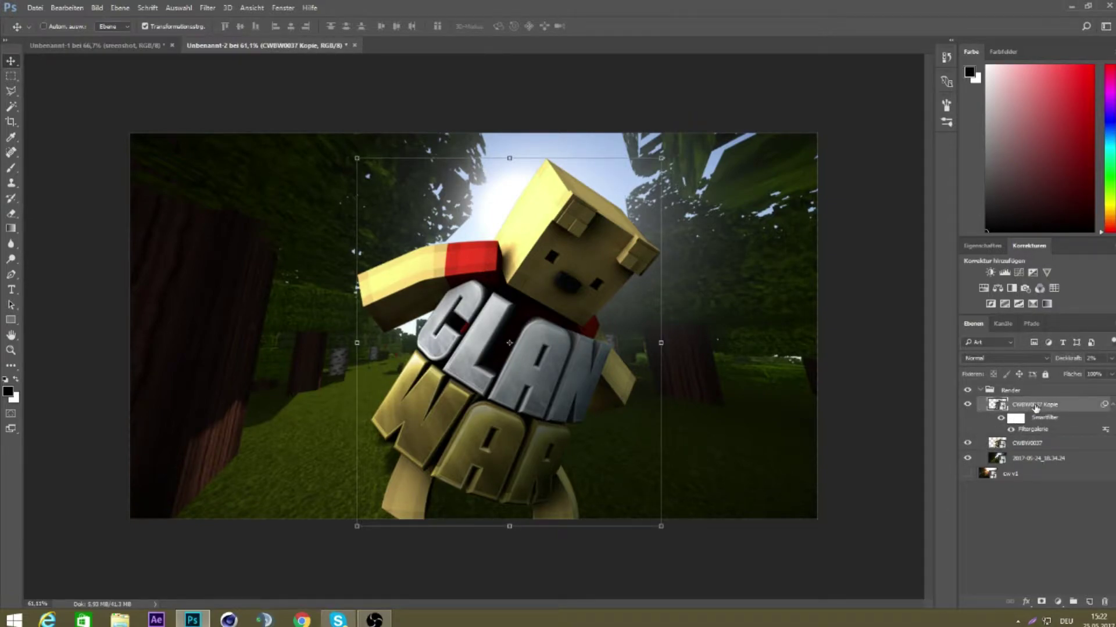
# - Select both bear layers and merge them into one layer
pyautogui.keyDown('shift'); pyautogui.click(1041, 444); pyautogui.keyUp('shift')
pyautogui.click(1041, 444)
pyautogui.keyDown('shift'); pyautogui.click(1042, 406); pyautogui.keyUp('shift')
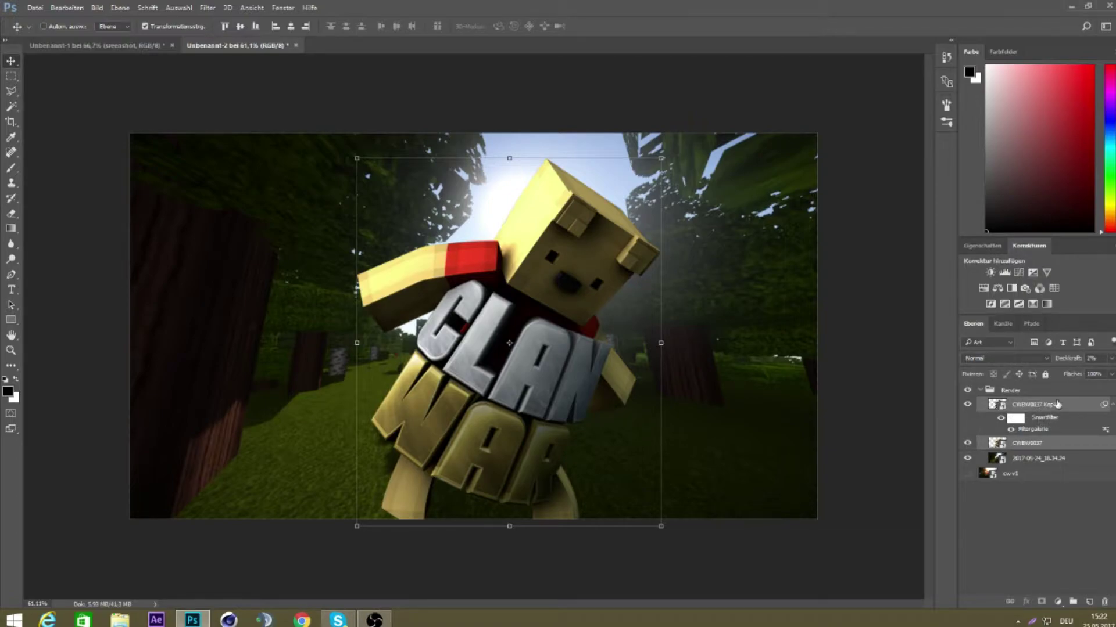
pyautogui.rightClick(1056, 404)
pyautogui.click(977, 427)
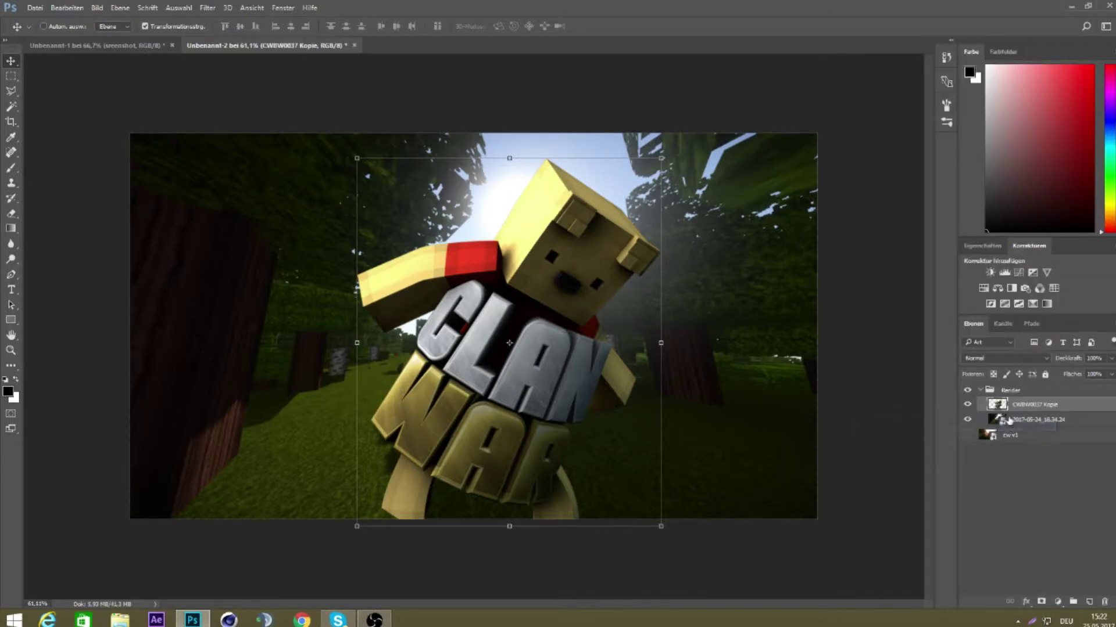
pyautogui.click(967, 404)
pyautogui.click(225, 8)
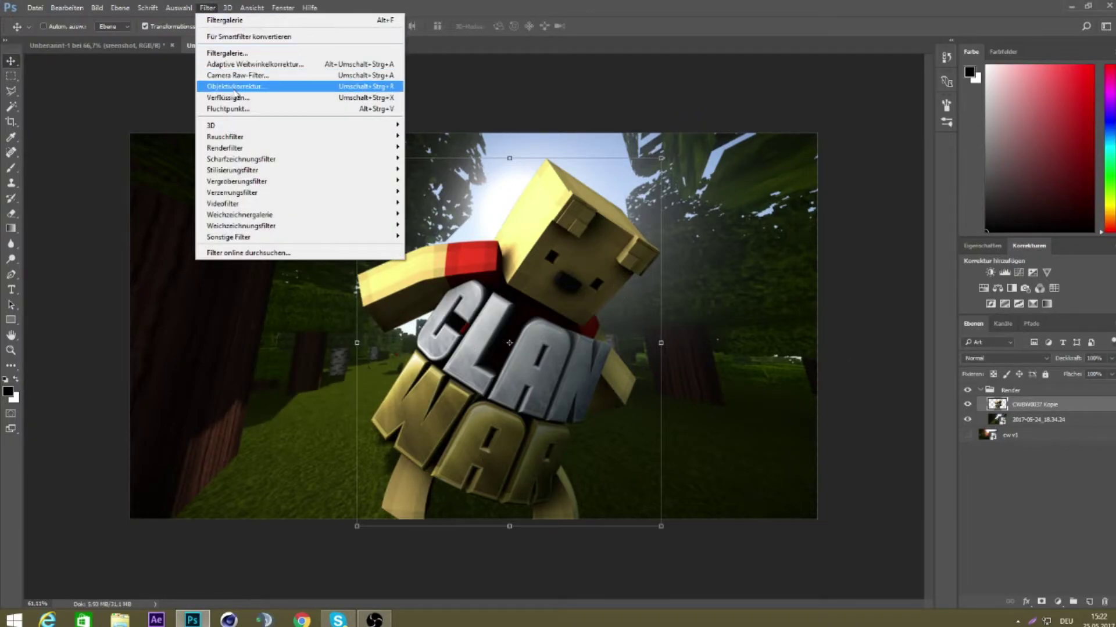
# - In Verflüssigen, set brush pressure to 93 and slightly warp the bear's face and ear
pyautogui.click(237, 97)
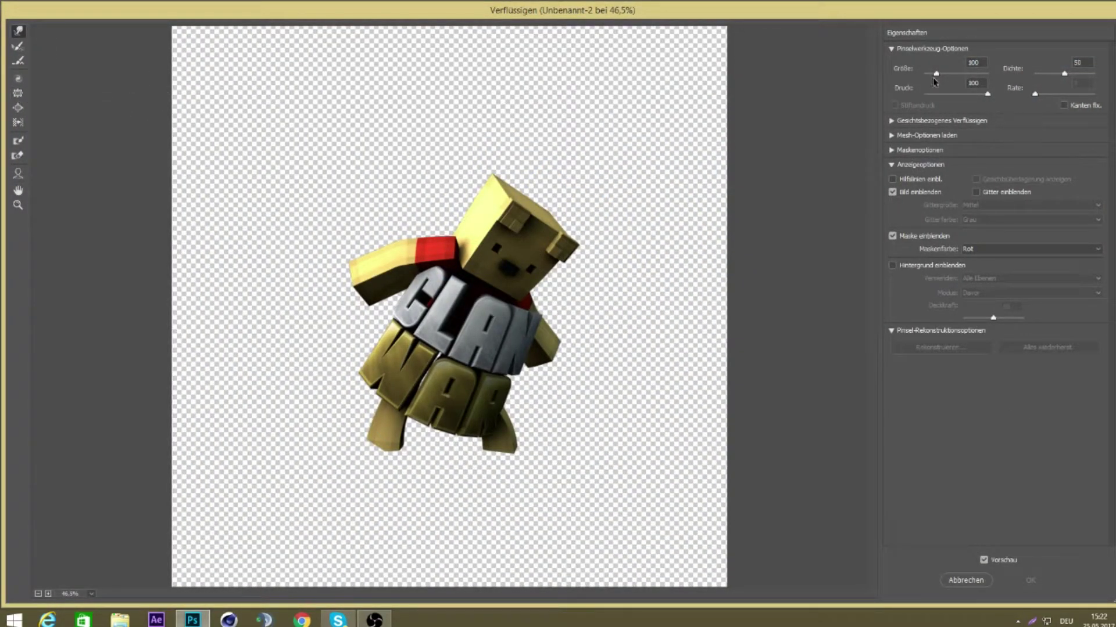
pyautogui.moveTo(945, 75)
pyautogui.mouseDown()
pyautogui.moveTo(954, 75)
pyautogui.moveTo(943, 75)
pyautogui.mouseUp()
pyautogui.moveTo(511, 234); pyautogui.dragTo(506, 216)
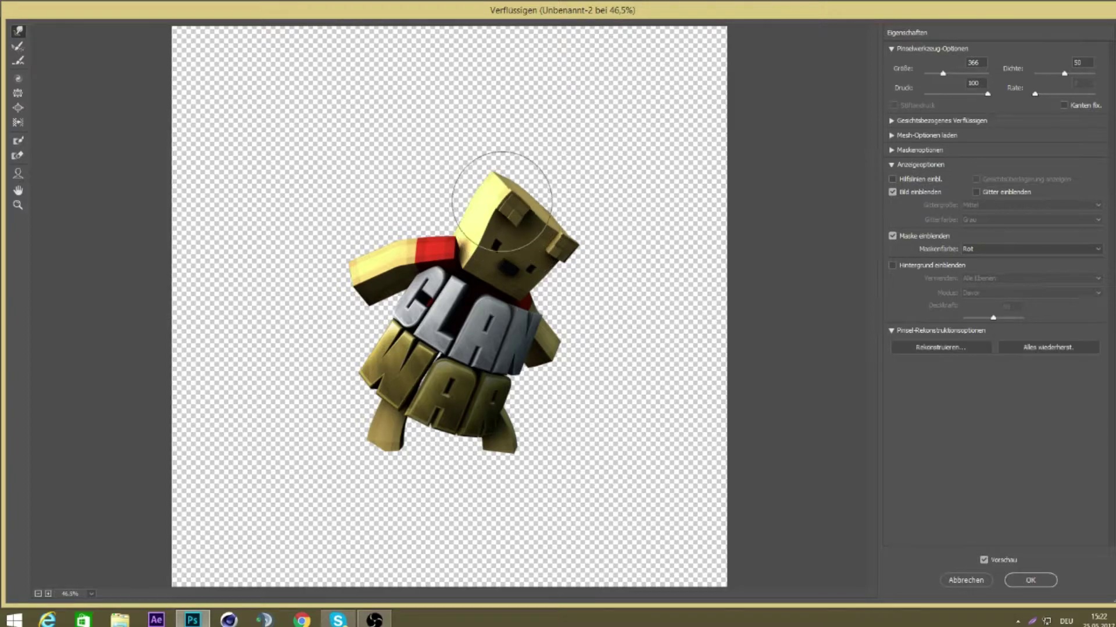
pyautogui.hotkey('ctrl', 'alt', 'z')
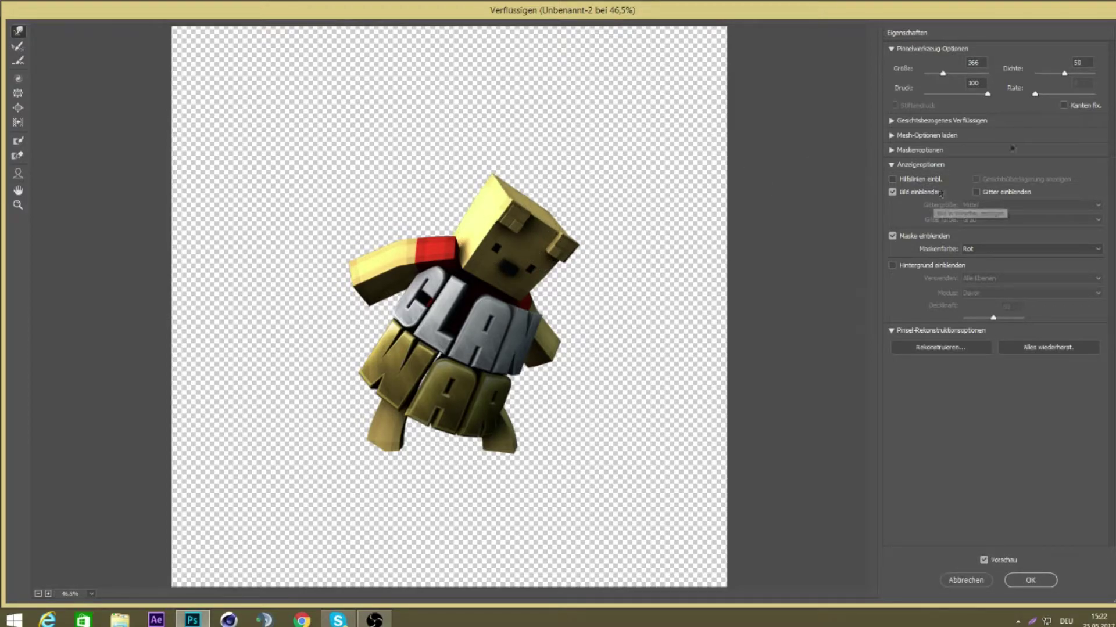
pyautogui.click(987, 95)
pyautogui.moveTo(984, 98); pyautogui.dragTo(980, 98)
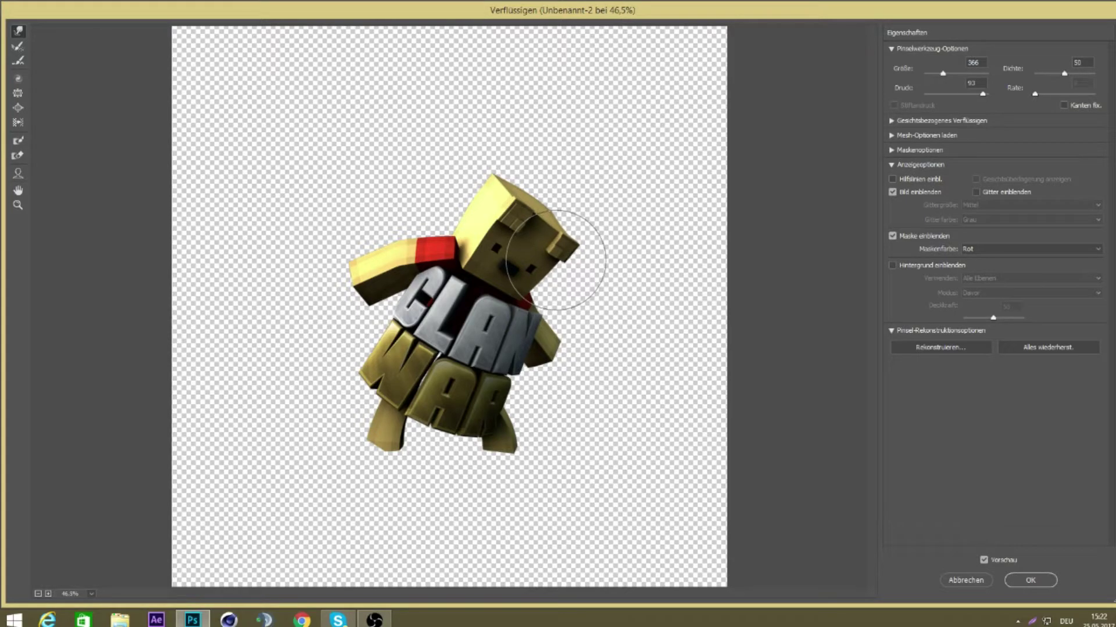
pyautogui.moveTo(556, 260); pyautogui.dragTo(557, 233)
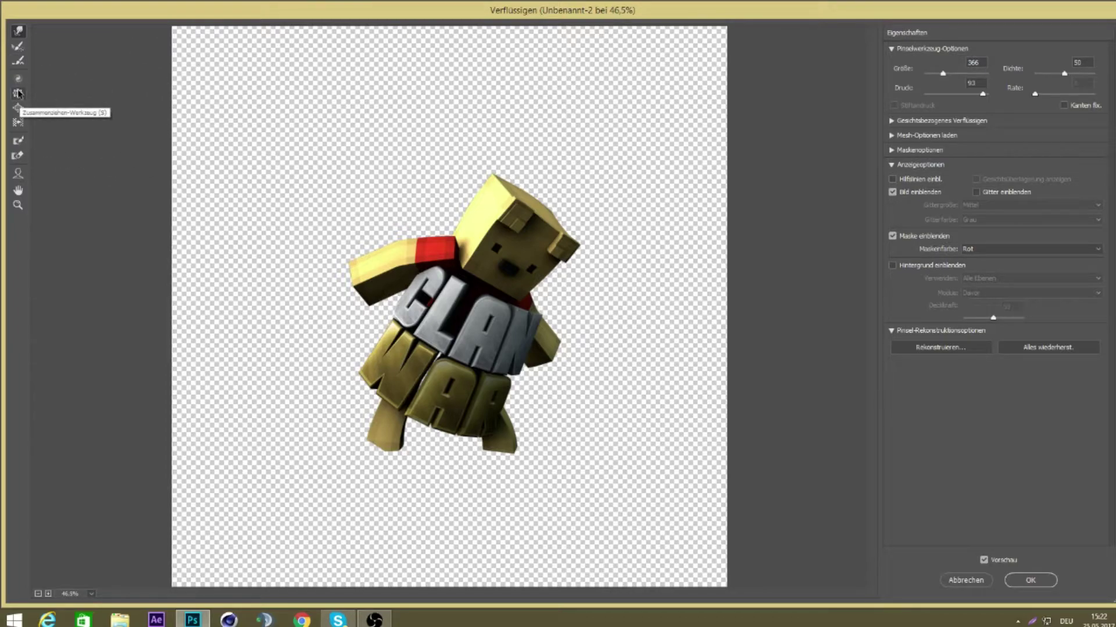
# - Reshape the head with Bloat at size 621 and Pucker at 673, then apply Liquify
pyautogui.click(18, 108)
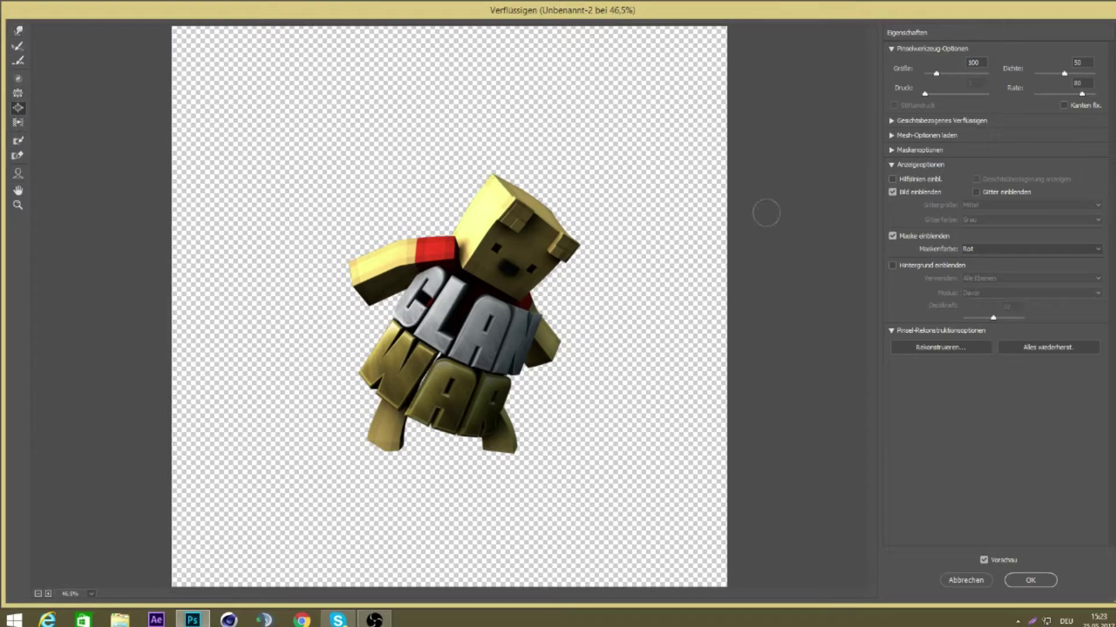
pyautogui.click(946, 74)
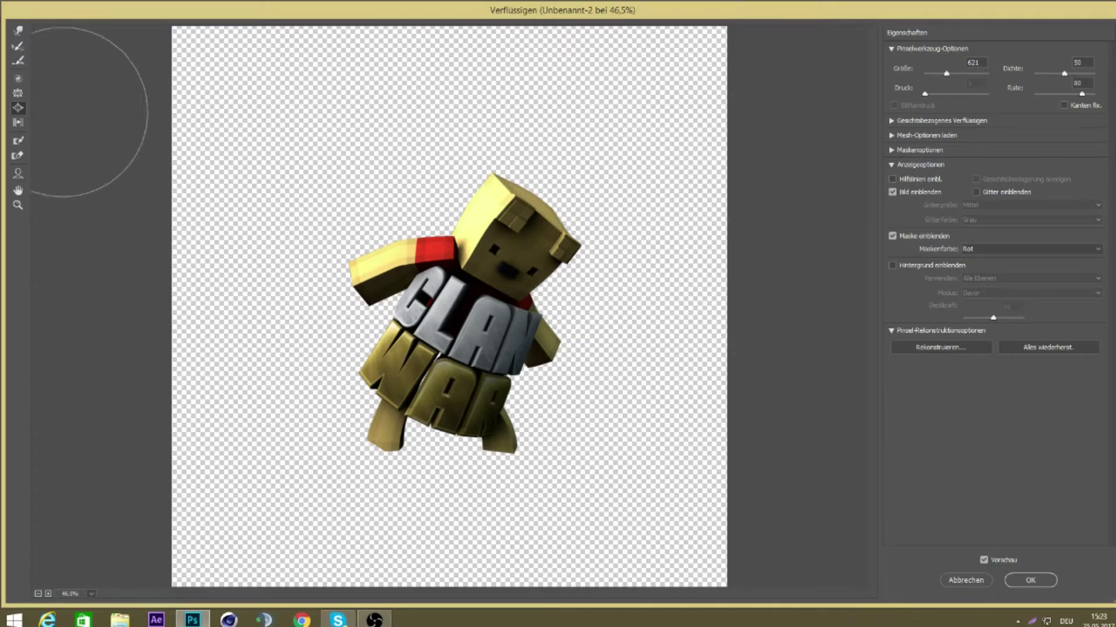
pyautogui.click(18, 93)
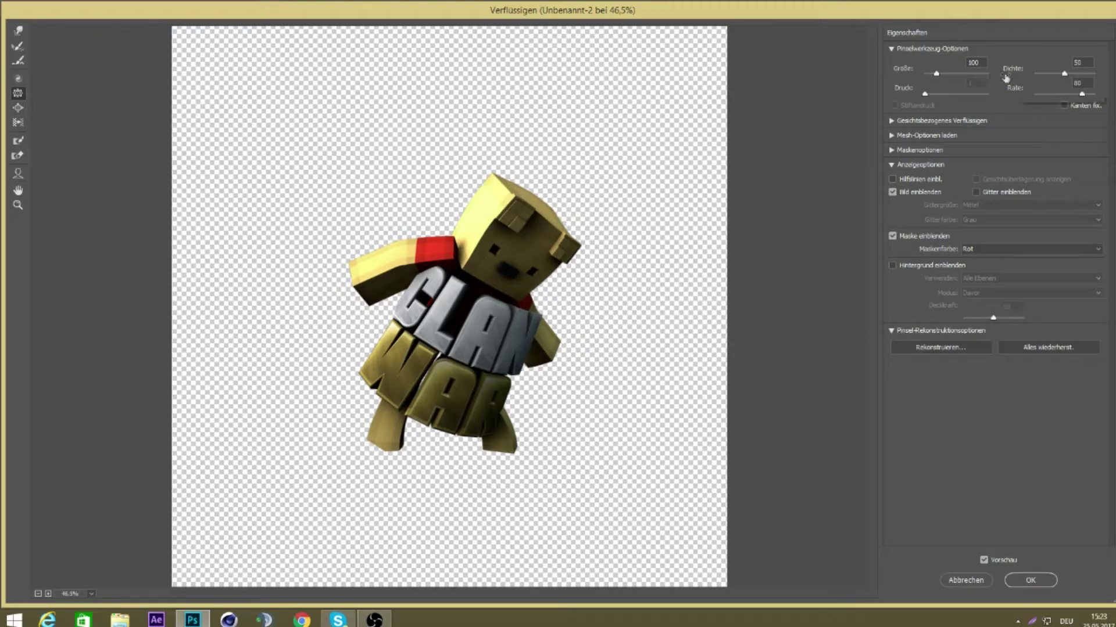
pyautogui.click(962, 74)
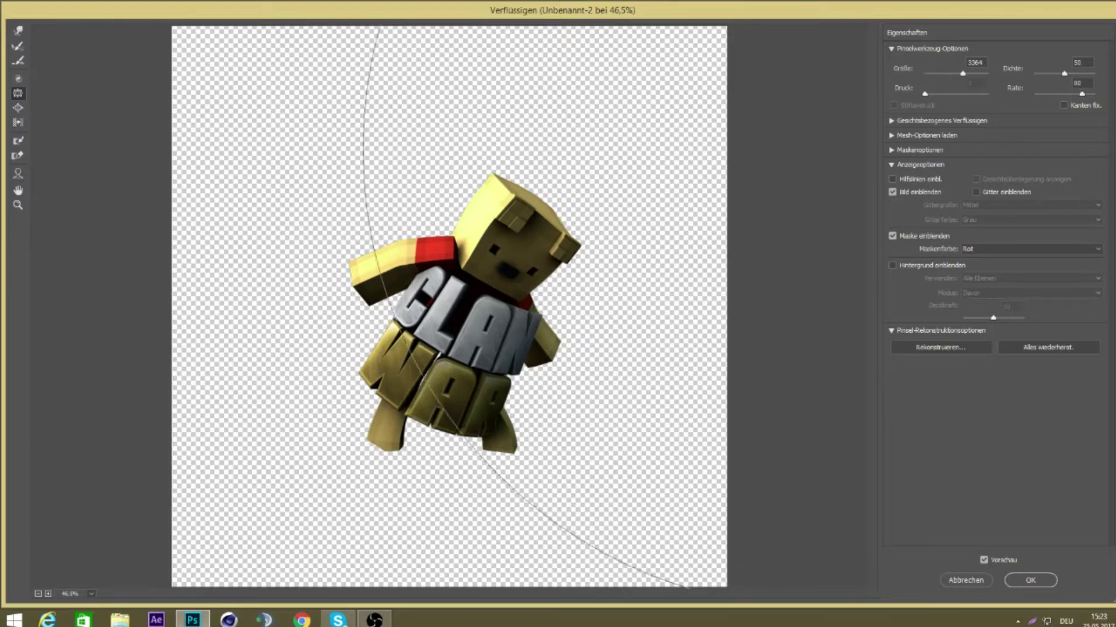
pyautogui.moveTo(963, 75); pyautogui.dragTo(946, 75)
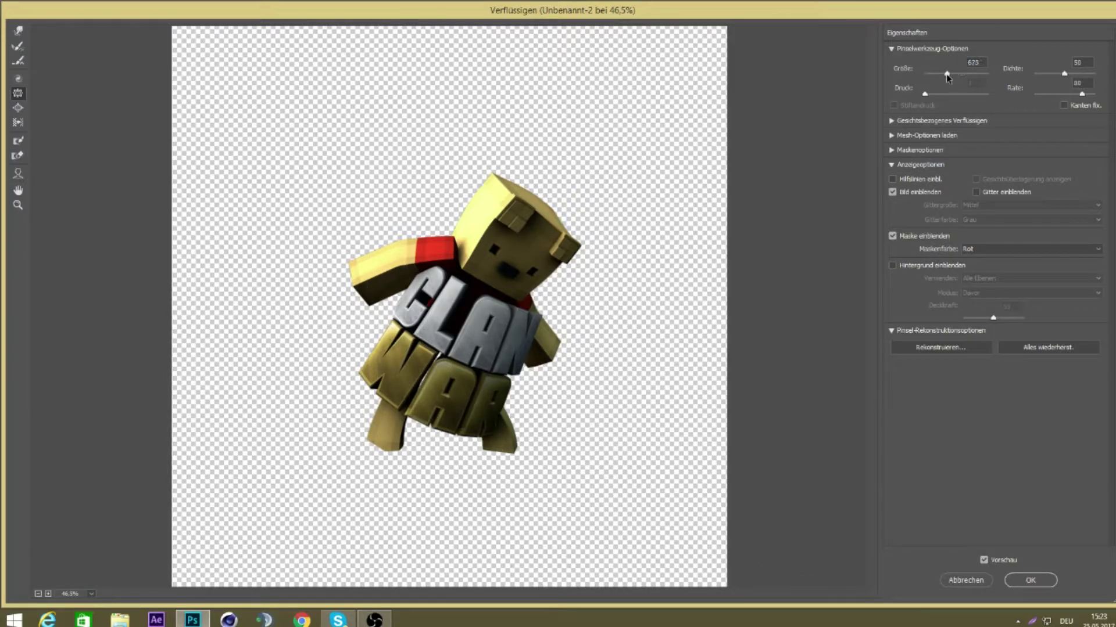
pyautogui.press('alt')
pyautogui.press('alt')
pyautogui.press('alt')
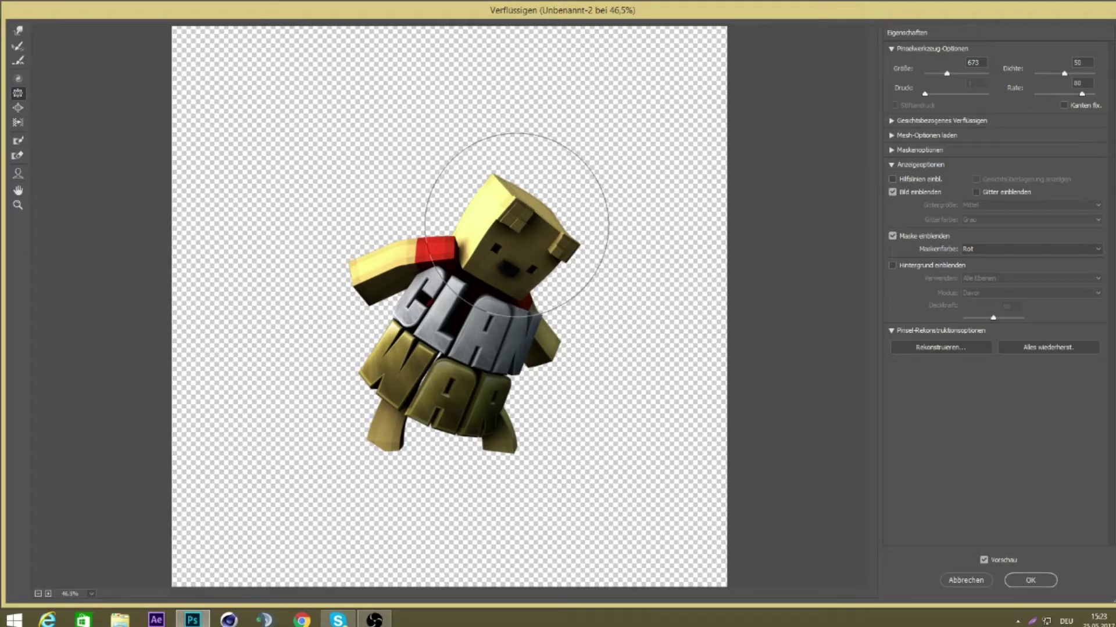
pyautogui.click(18, 108)
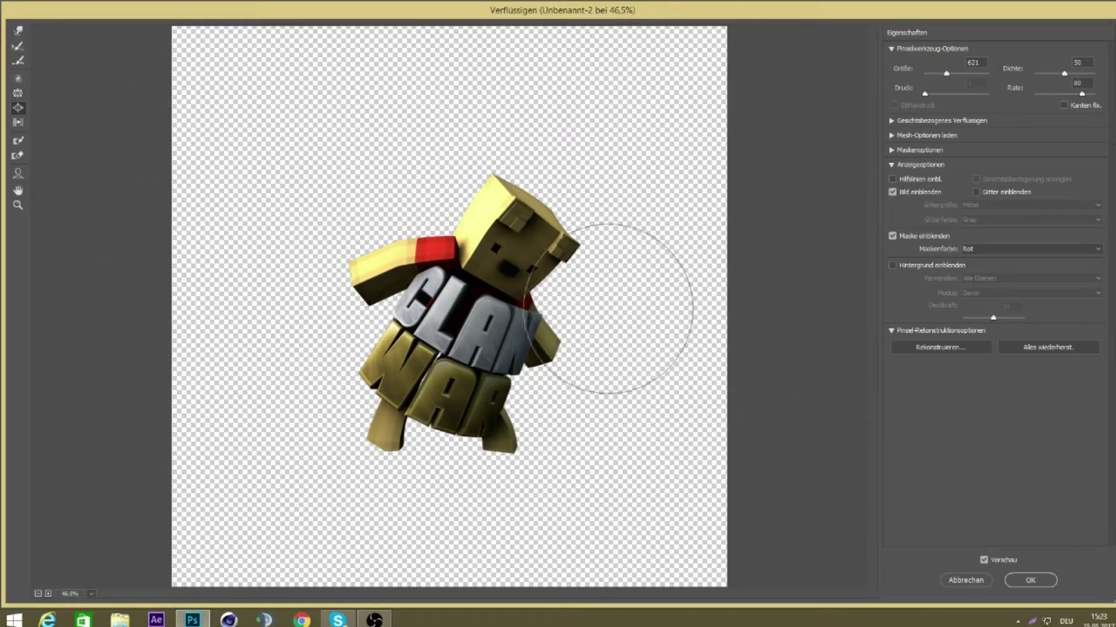
pyautogui.click(1031, 580)
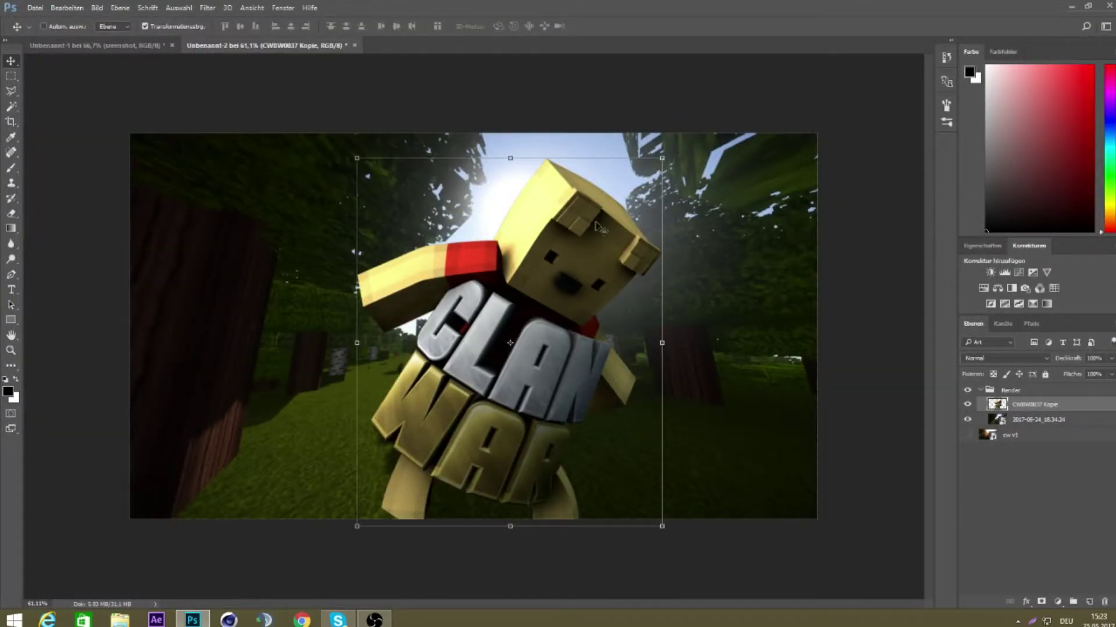
# - Nudge the bear slightly left over the forest background
pyautogui.moveTo(600, 227); pyautogui.dragTo(607, 236)
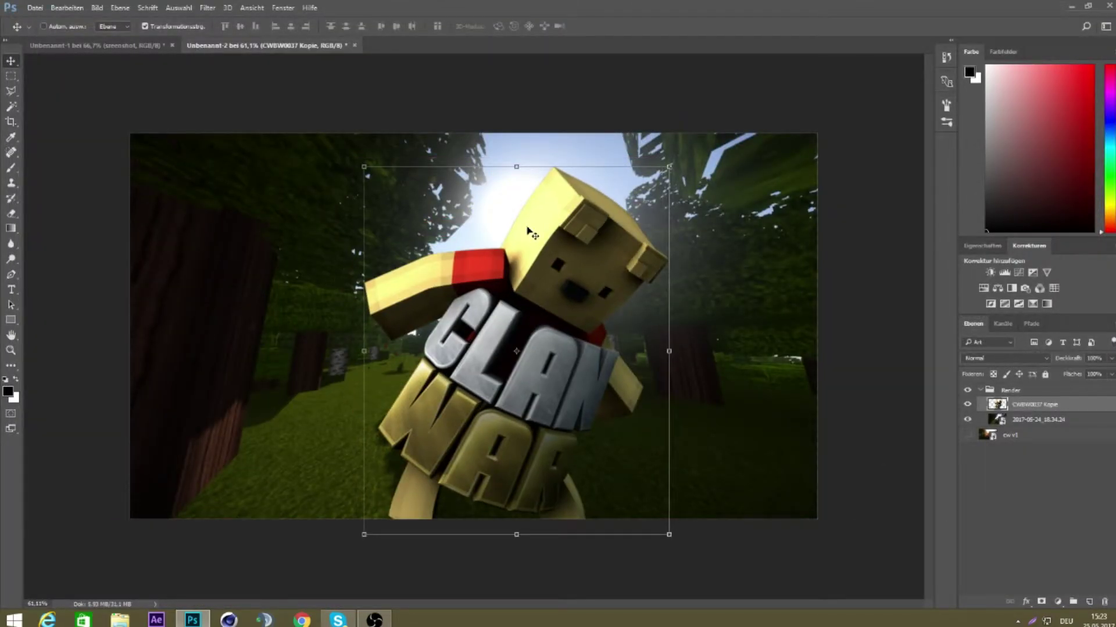
pyautogui.moveTo(599, 276); pyautogui.dragTo(561, 269)
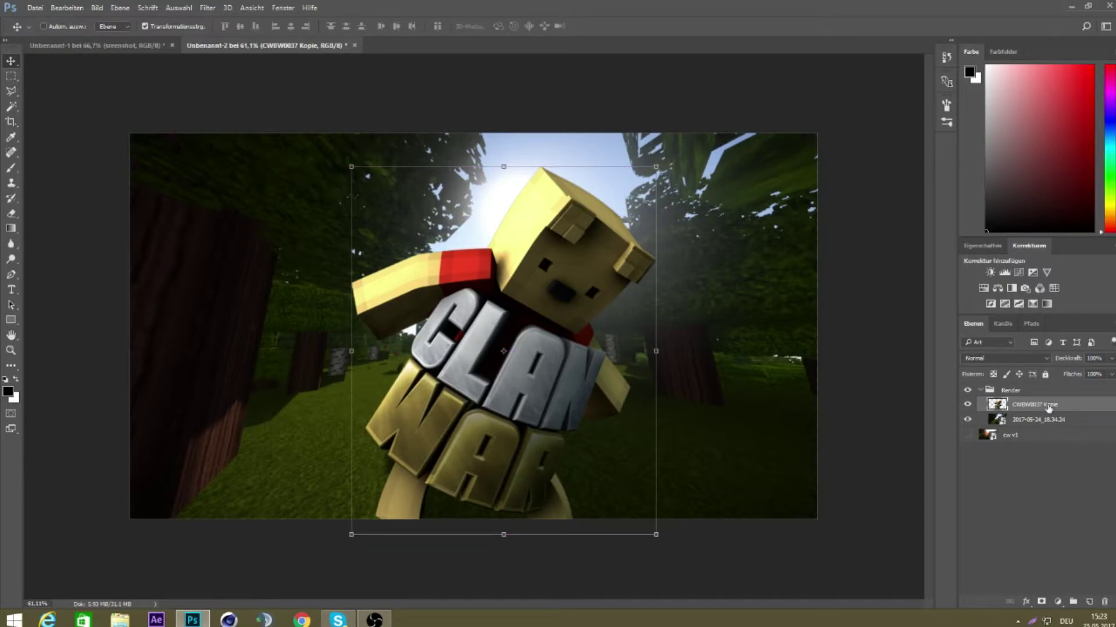
pyautogui.rightClick(1049, 408)
pyautogui.click(909, 71)
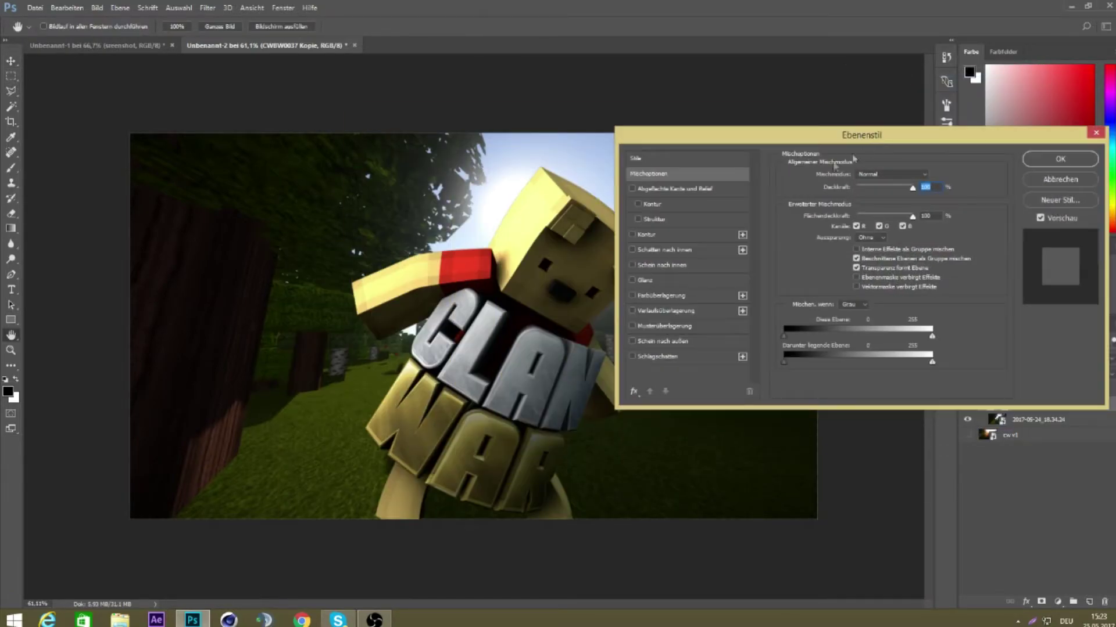
# - Enable Satin (Glanz) on the render and try various opacity values
pyautogui.click(645, 280)
pyautogui.moveTo(860, 196); pyautogui.dragTo(901, 202)
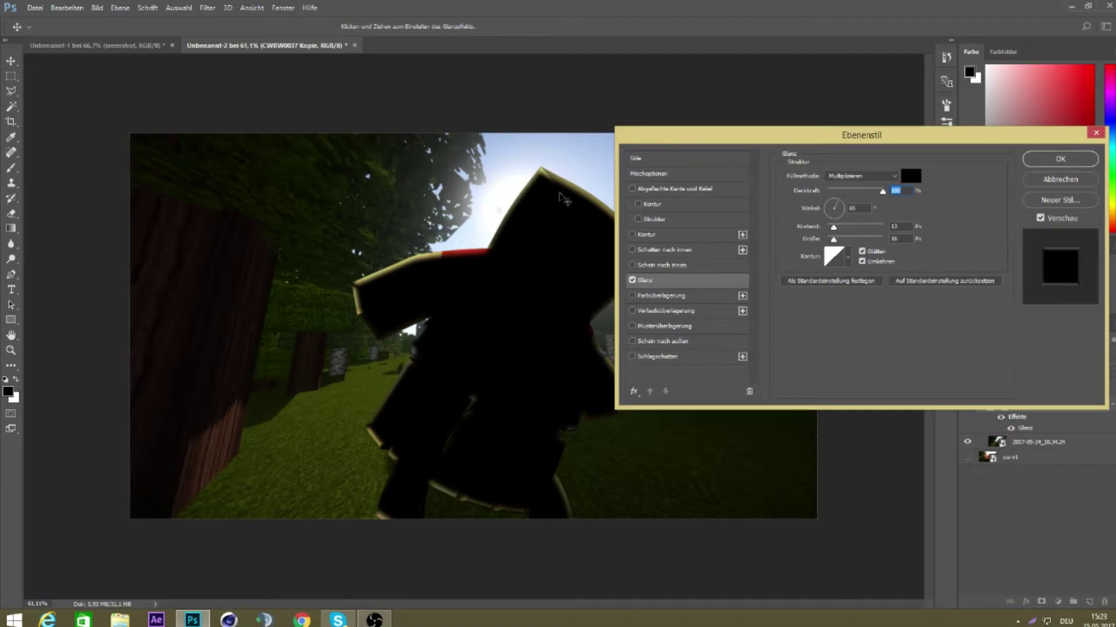
pyautogui.moveTo(774, 145); pyautogui.dragTo(900, 139)
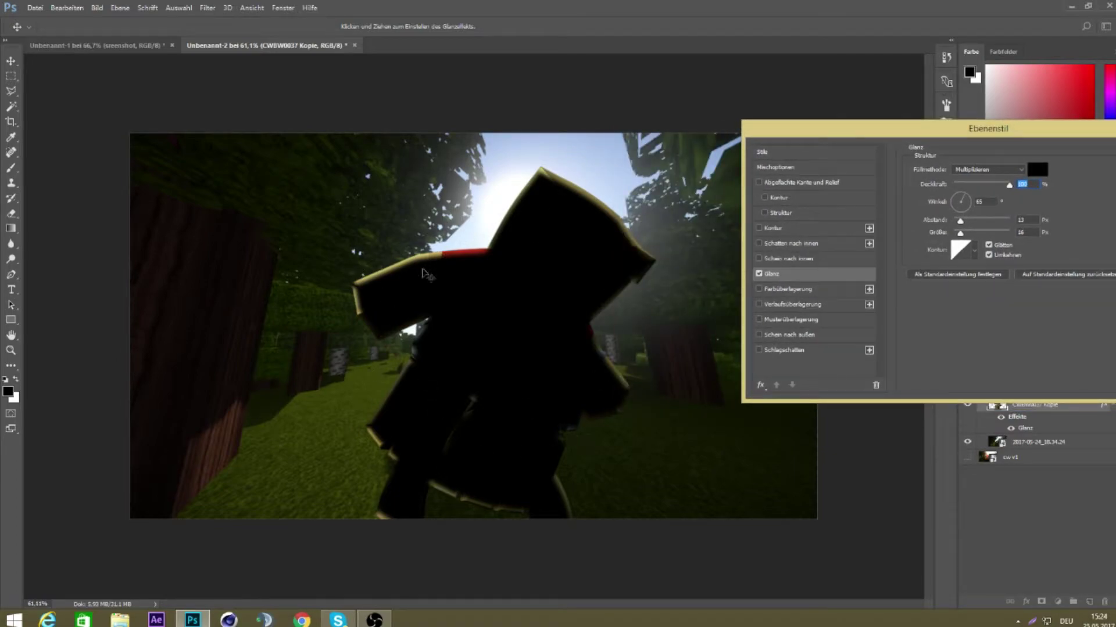
pyautogui.moveTo(1009, 185); pyautogui.dragTo(970, 188)
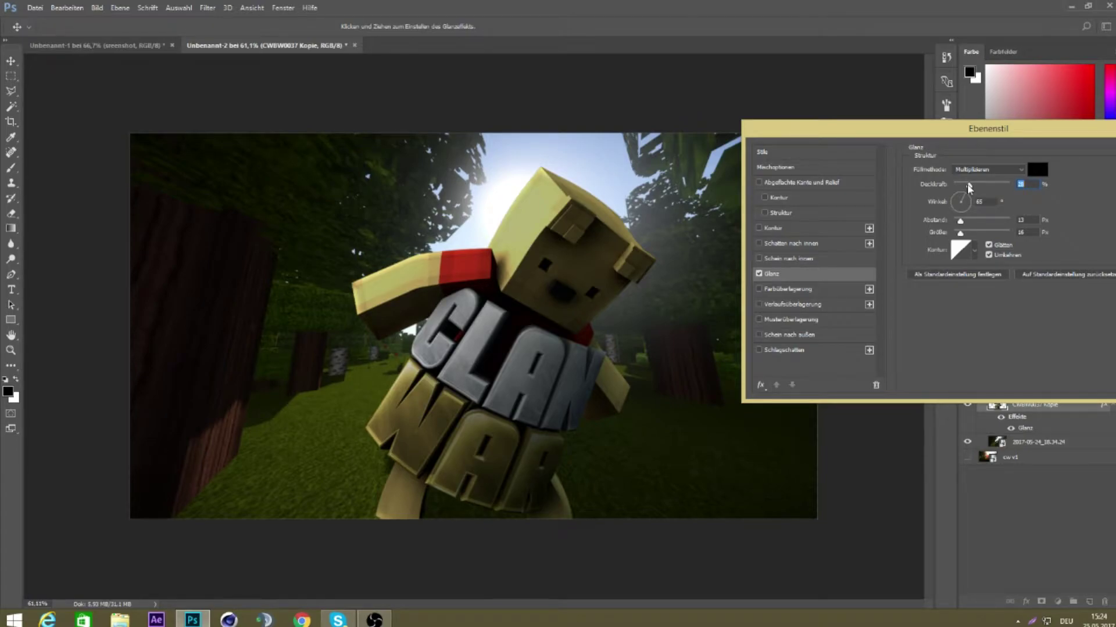
pyautogui.moveTo(969, 187); pyautogui.dragTo(988, 191)
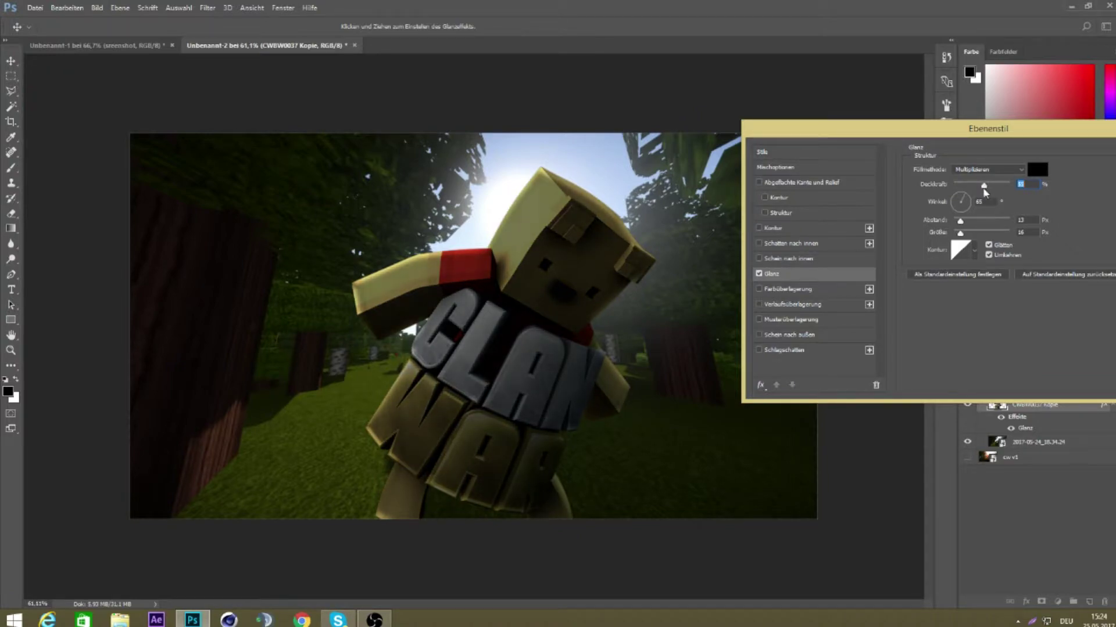
pyautogui.moveTo(985, 192); pyautogui.dragTo(972, 190)
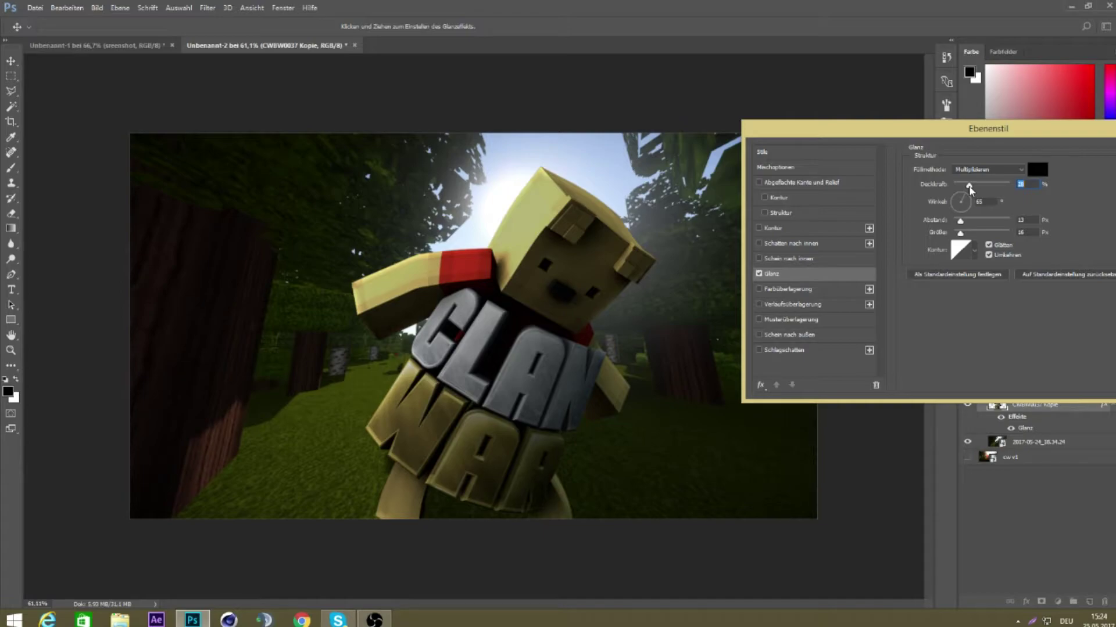
pyautogui.moveTo(969, 191); pyautogui.dragTo(990, 186)
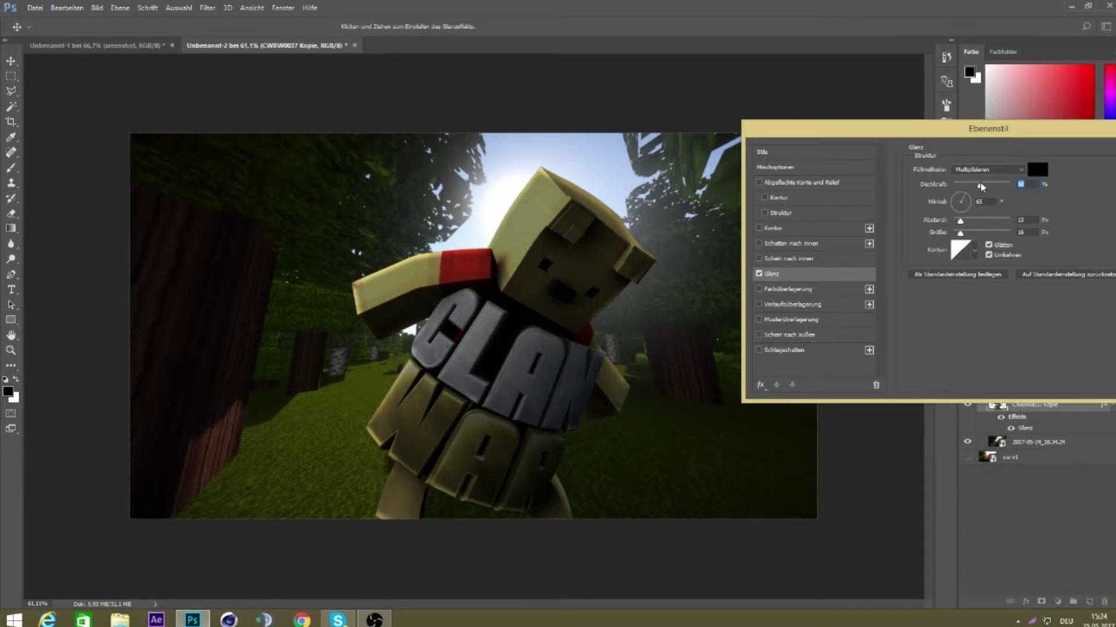
pyautogui.moveTo(990, 186); pyautogui.dragTo(993, 186)
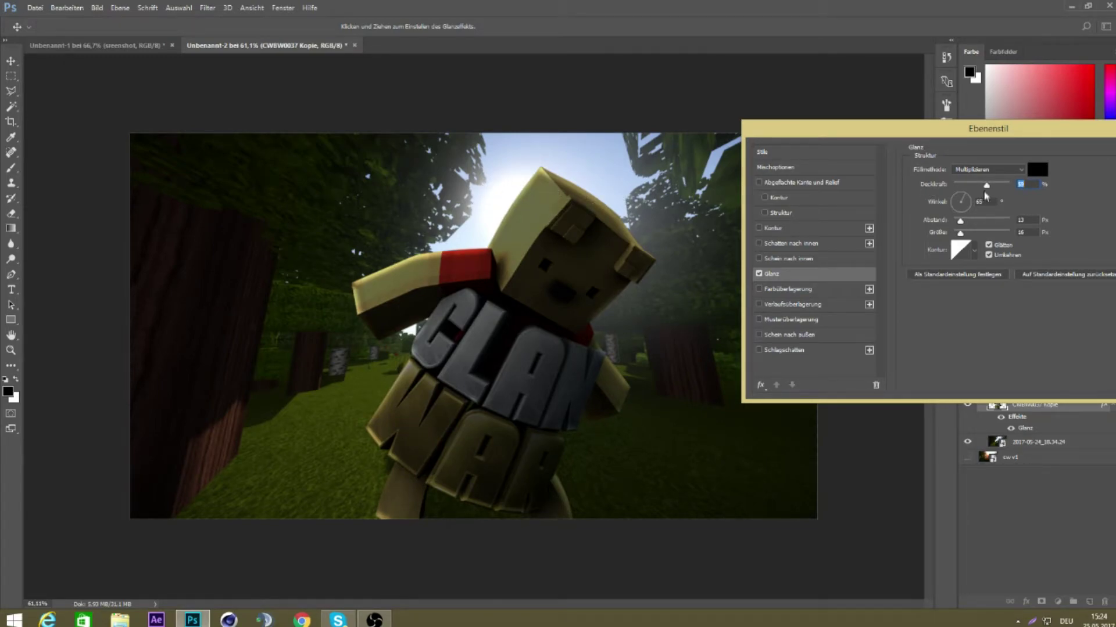
pyautogui.moveTo(986, 185)
pyautogui.mouseDown()
pyautogui.moveTo(971, 222)
pyautogui.moveTo(1002, 224)
pyautogui.moveTo(973, 223)
pyautogui.mouseUp()
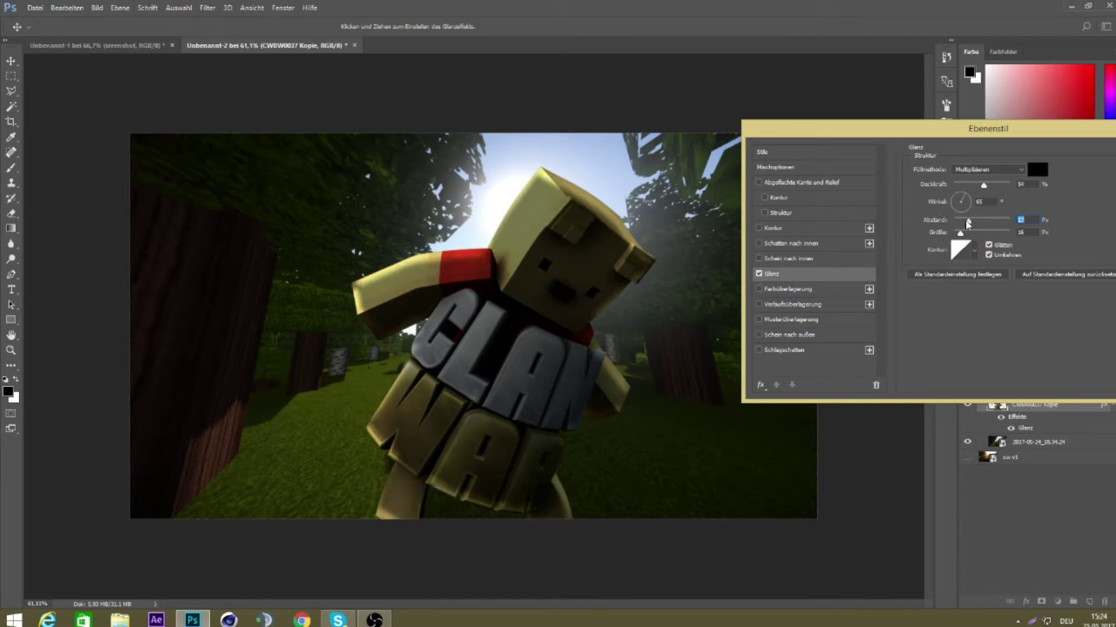
# - Set satin angle 78, size 25 px, distance 9 px and opacity 36%
pyautogui.moveTo(536, 175); pyautogui.dragTo(544, 184)
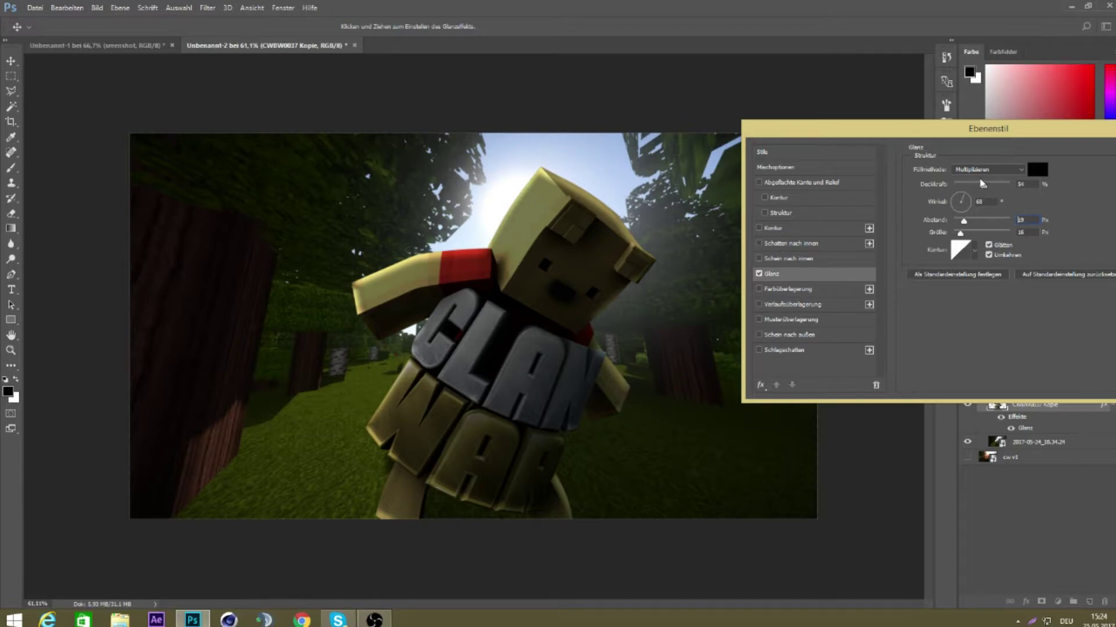
pyautogui.moveTo(982, 184); pyautogui.dragTo(995, 188)
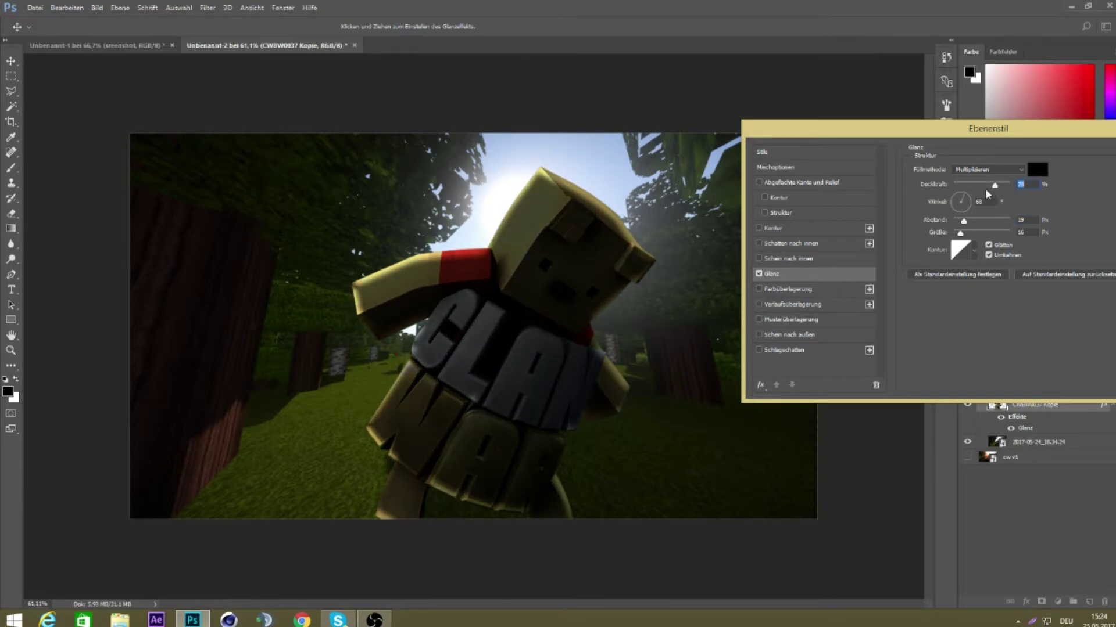
pyautogui.moveTo(986, 192)
pyautogui.mouseDown()
pyautogui.moveTo(962, 223)
pyautogui.moveTo(975, 235)
pyautogui.moveTo(951, 233)
pyautogui.mouseUp()
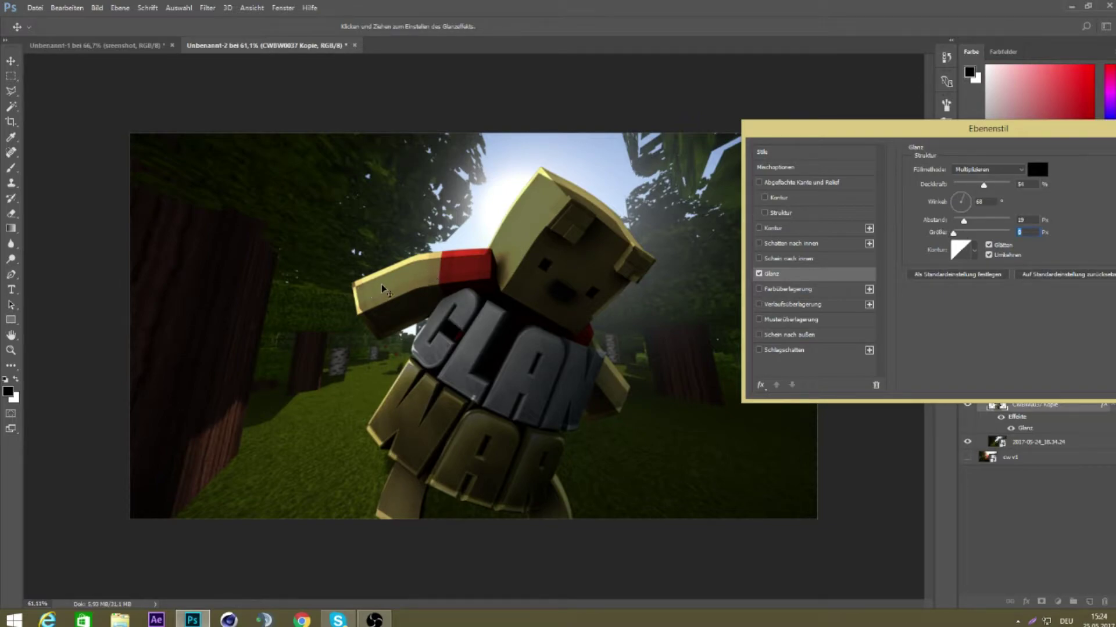
pyautogui.moveTo(383, 288); pyautogui.dragTo(389, 290)
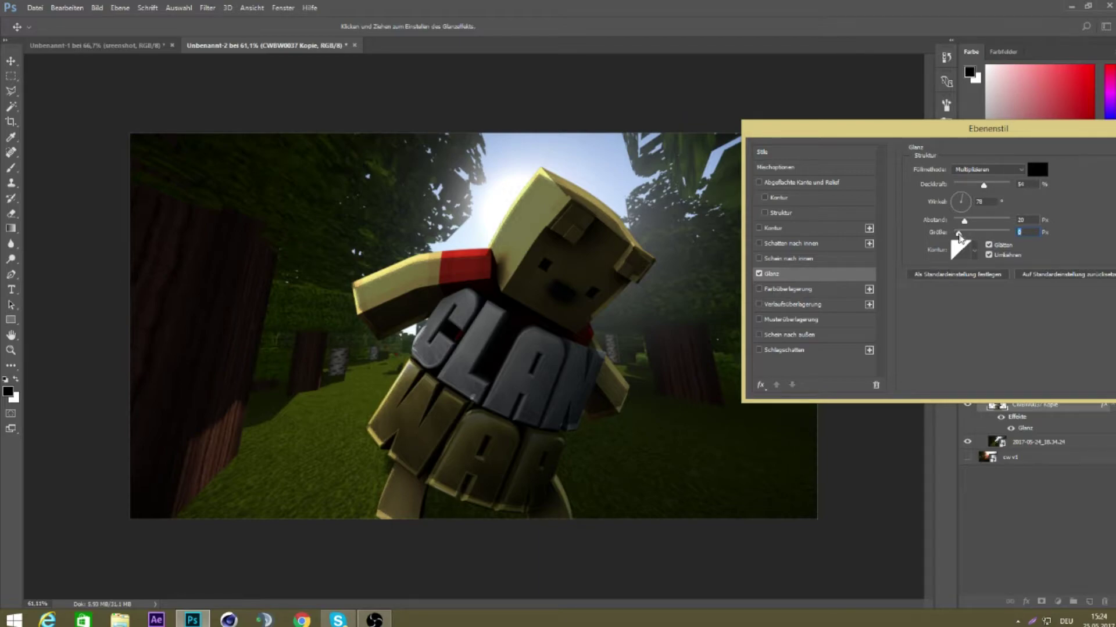
pyautogui.moveTo(953, 233); pyautogui.dragTo(962, 235)
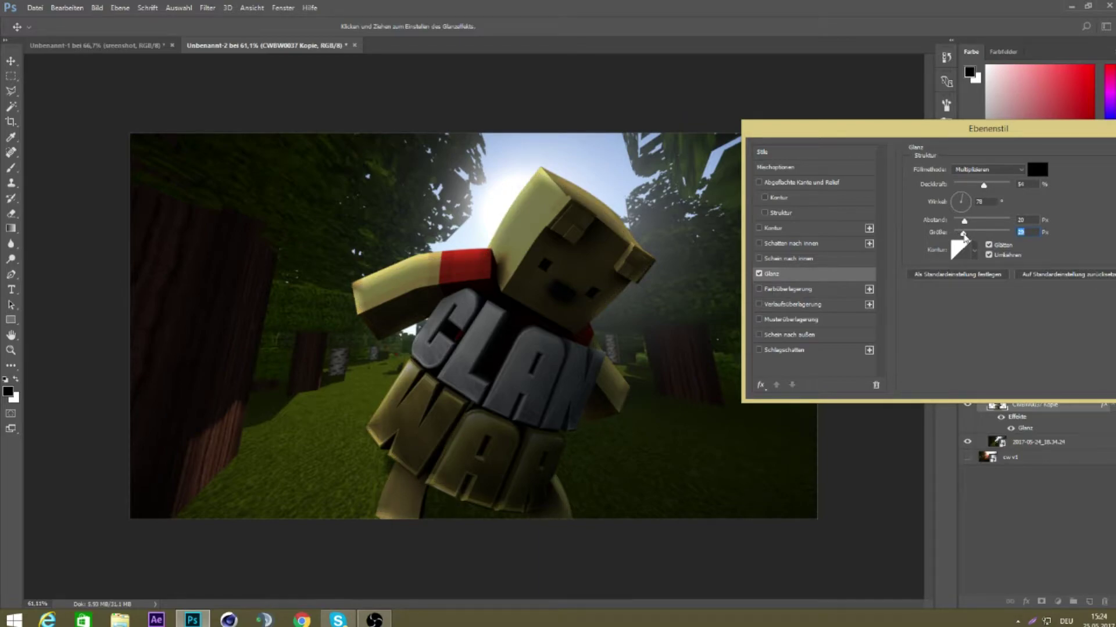
pyautogui.moveTo(963, 225); pyautogui.dragTo(959, 223)
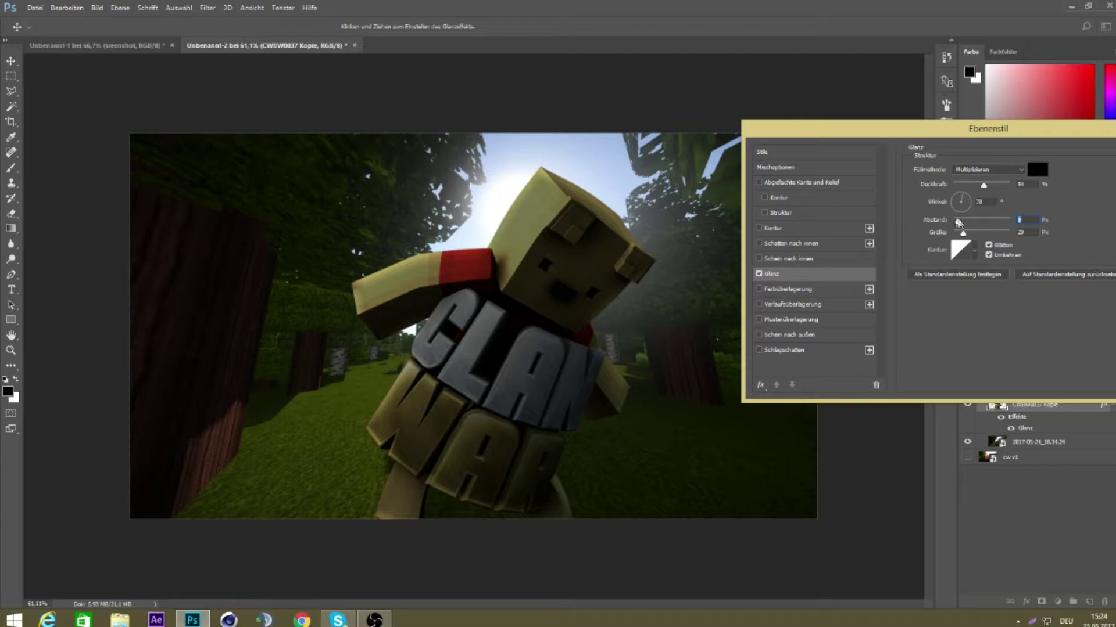
pyautogui.click(760, 278)
pyautogui.moveTo(983, 186); pyautogui.dragTo(974, 185)
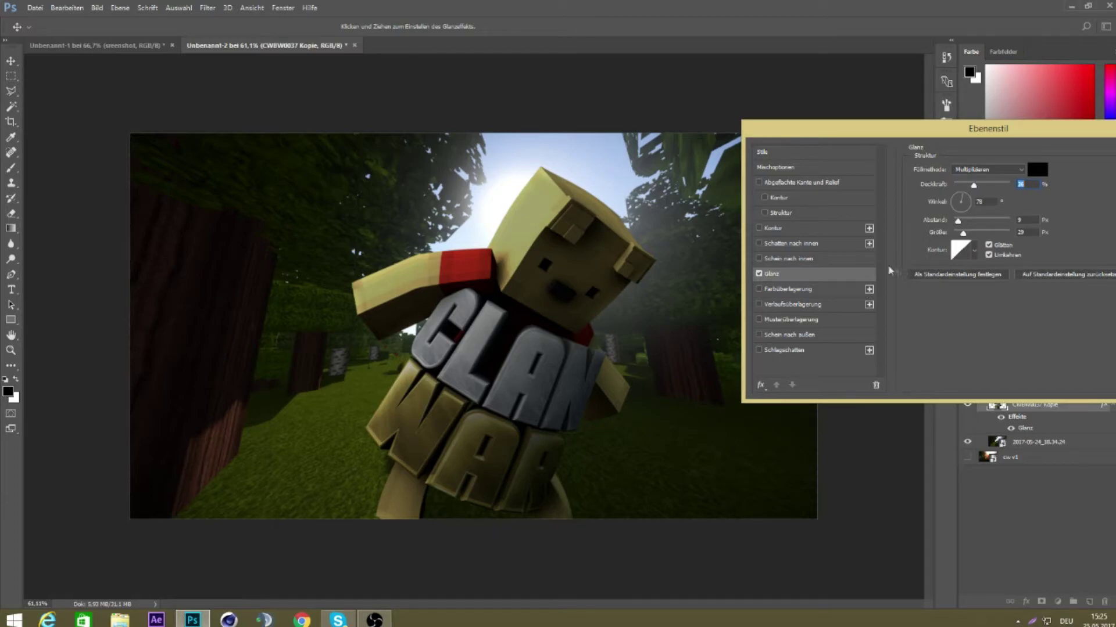
pyautogui.click(779, 259)
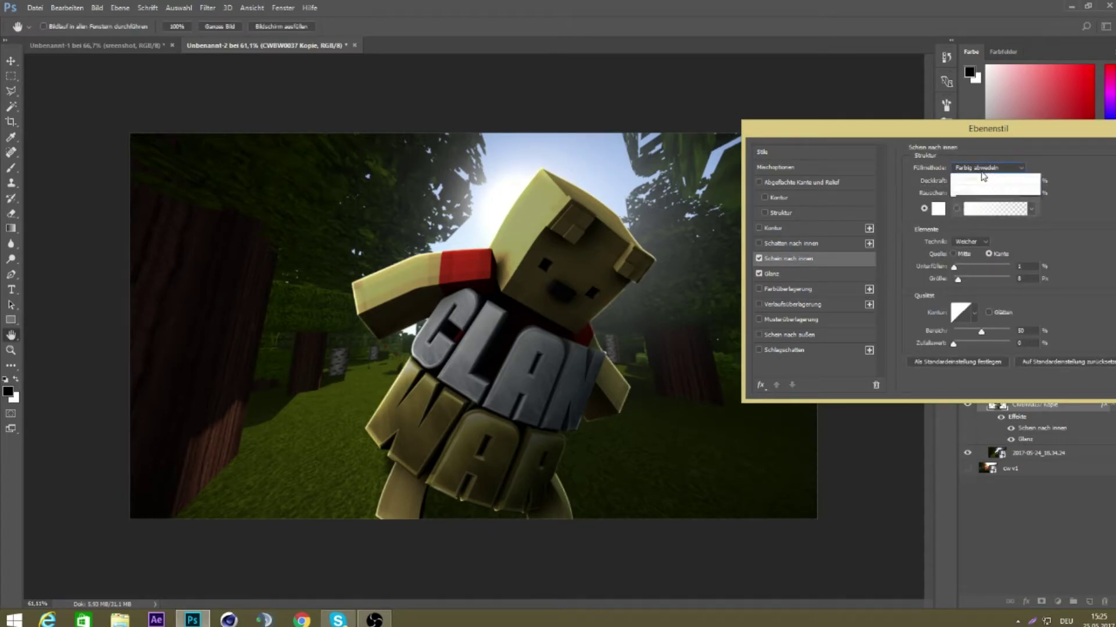
# - Give the render a Farbig abwedeln inner glow over 100 px wide at about 30% opacity
pyautogui.click(982, 169)
pyautogui.click(1001, 257)
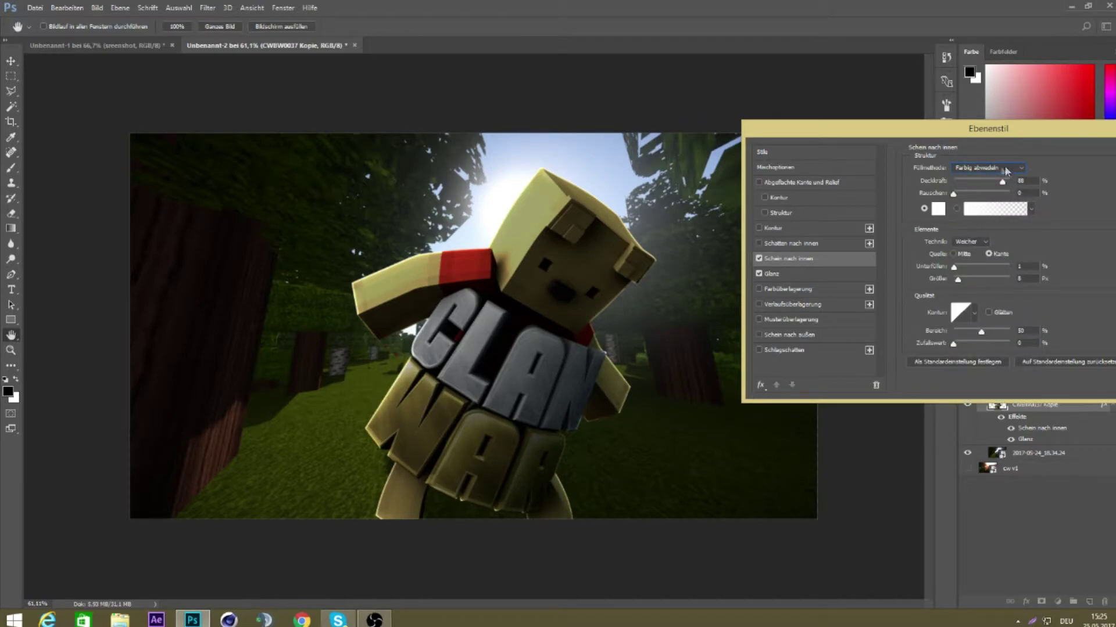
pyautogui.moveTo(961, 280); pyautogui.dragTo(964, 280)
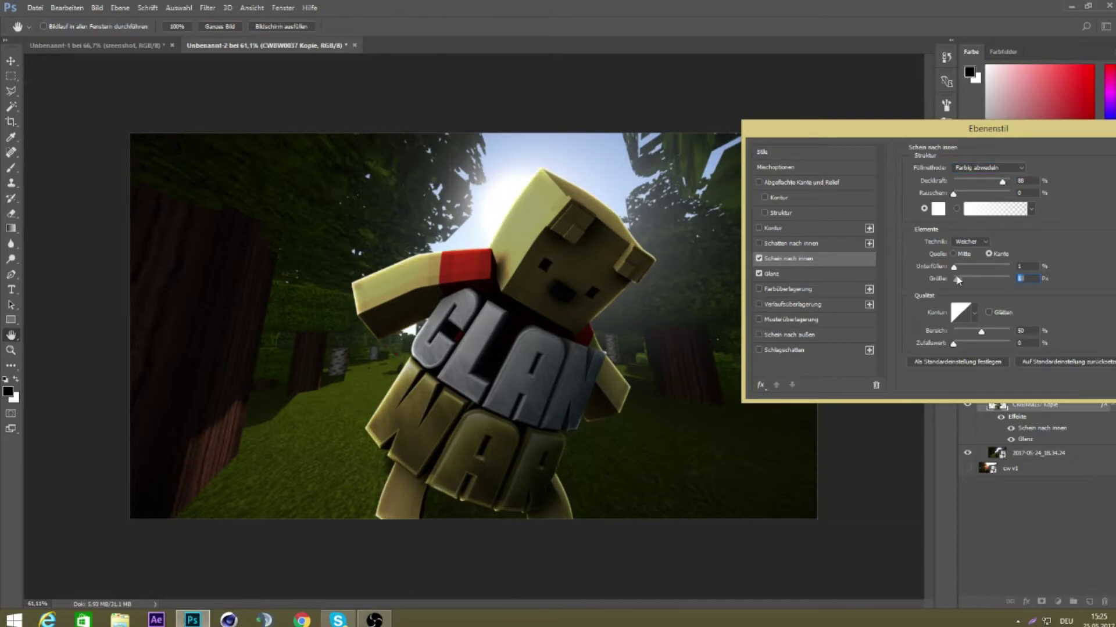
pyautogui.moveTo(964, 281); pyautogui.dragTo(982, 278)
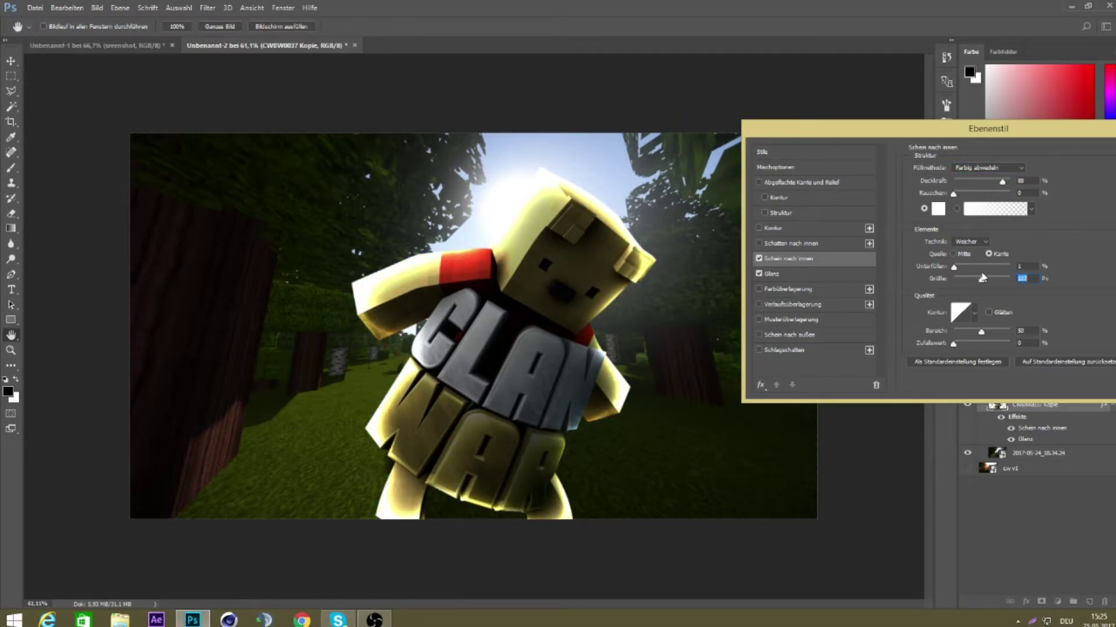
pyautogui.moveTo(984, 182); pyautogui.dragTo(968, 185)
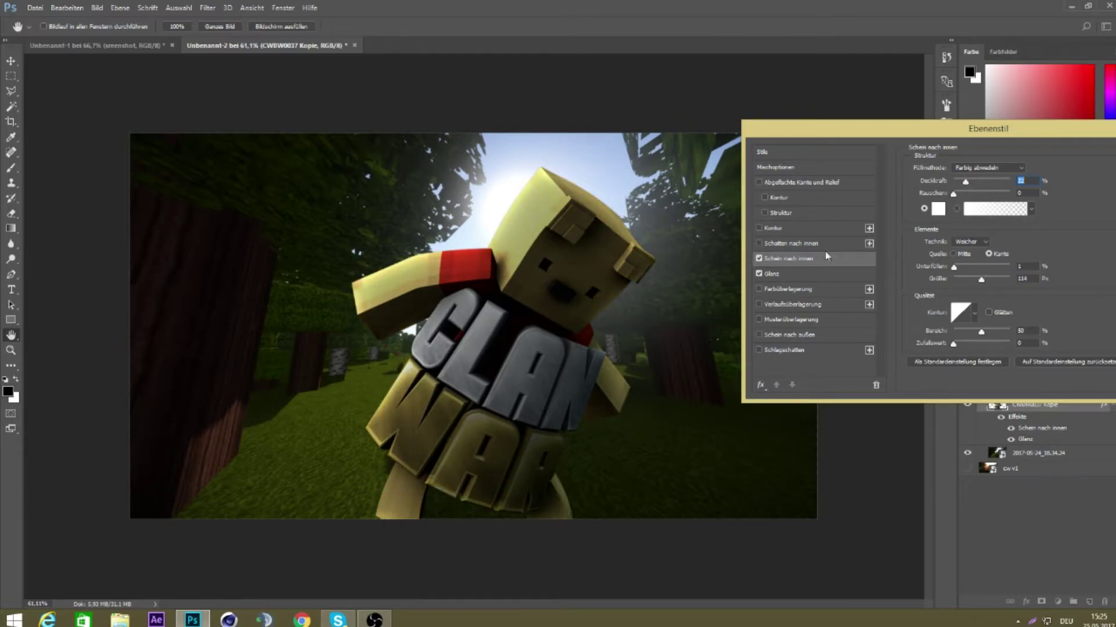
pyautogui.click(759, 258)
# - Re-enable the inner glow and add a blue Farbüberlagerung
pyautogui.click(758, 258)
pyautogui.click(776, 290)
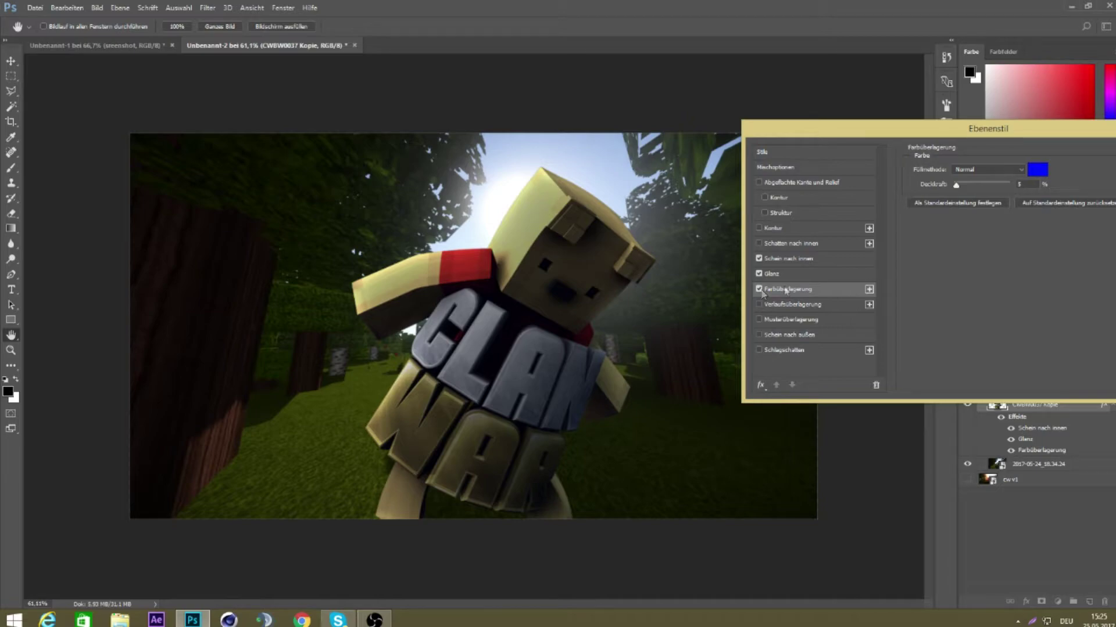
pyautogui.click(1037, 170)
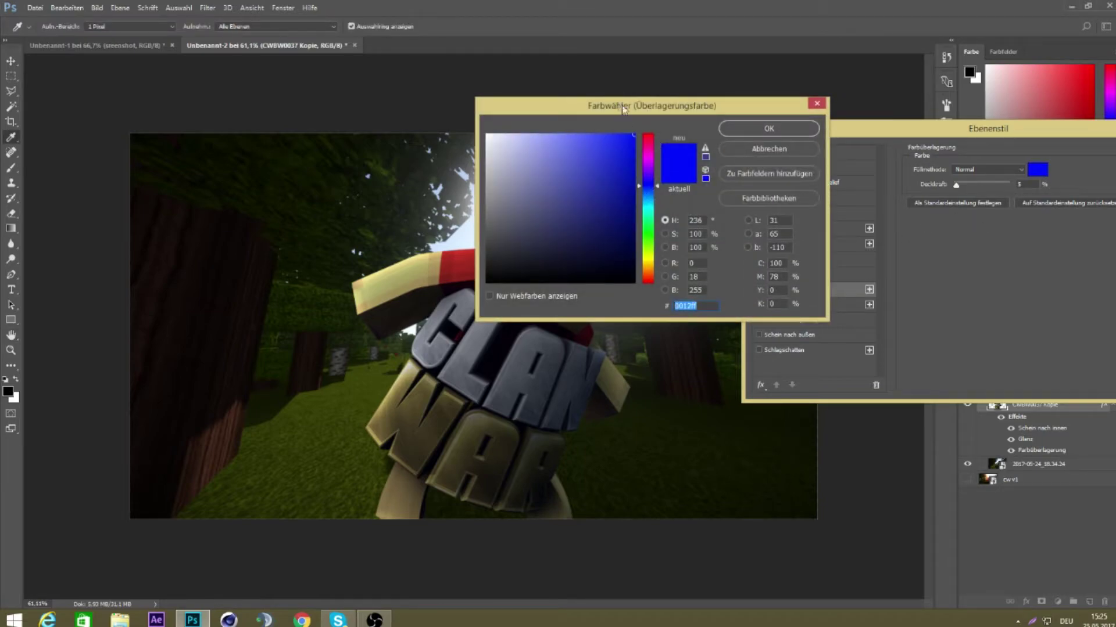
pyautogui.moveTo(619, 106); pyautogui.dragTo(917, 64)
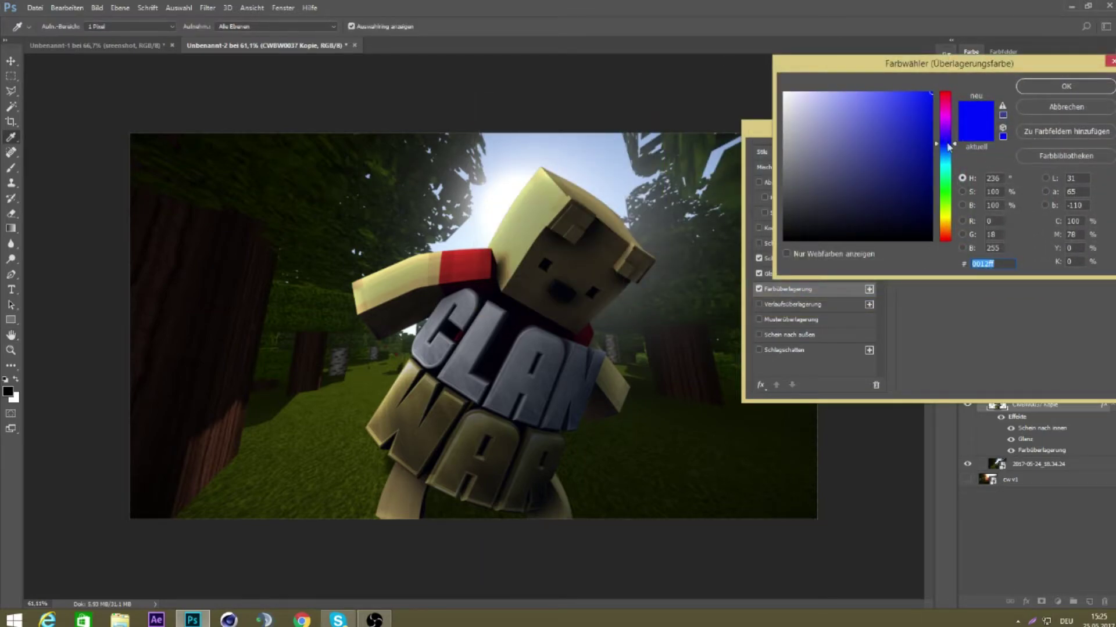
pyautogui.click(950, 224)
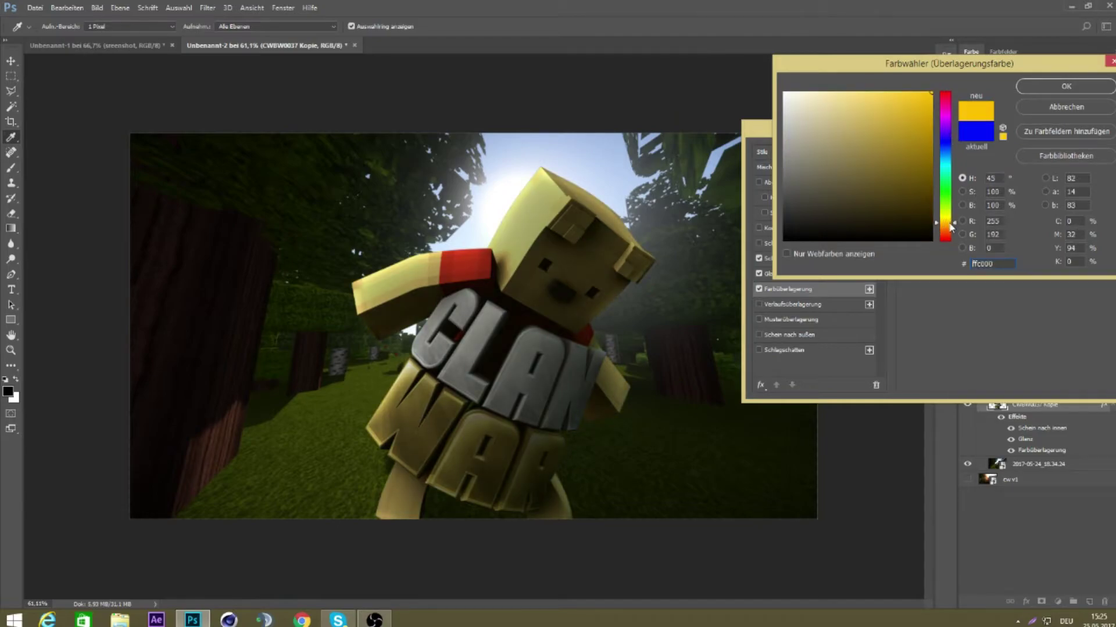
pyautogui.click(949, 148)
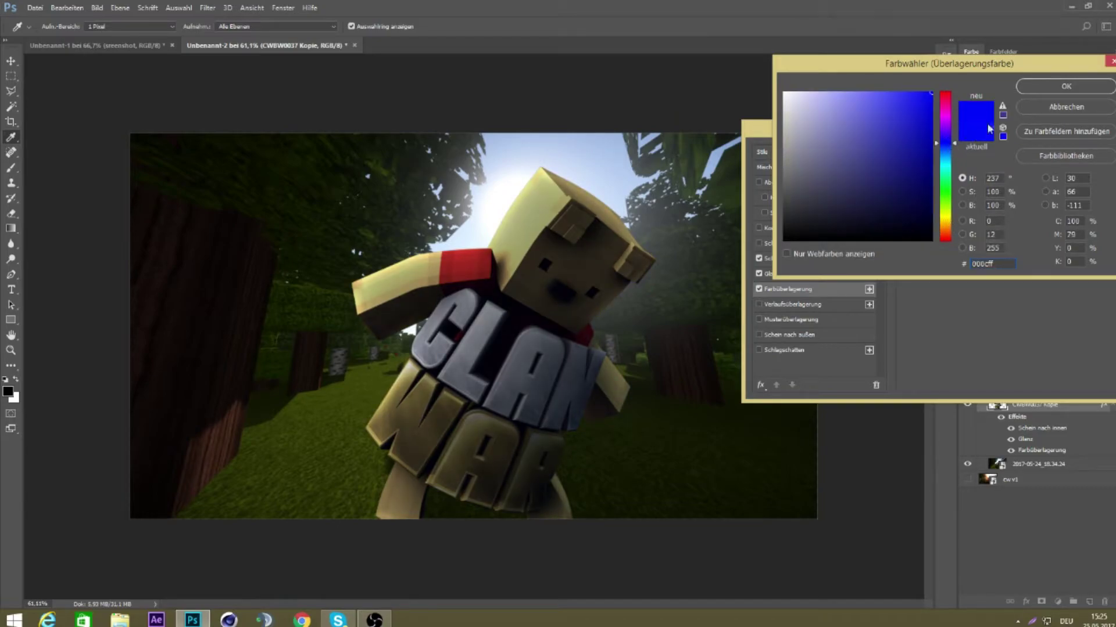
pyautogui.click(1046, 86)
# - Set the colour overlay opacity to 1%
pyautogui.click(1021, 183)
pyautogui.write('10')
pyautogui.press('BackSpace')
pyautogui.press('BackSpace')
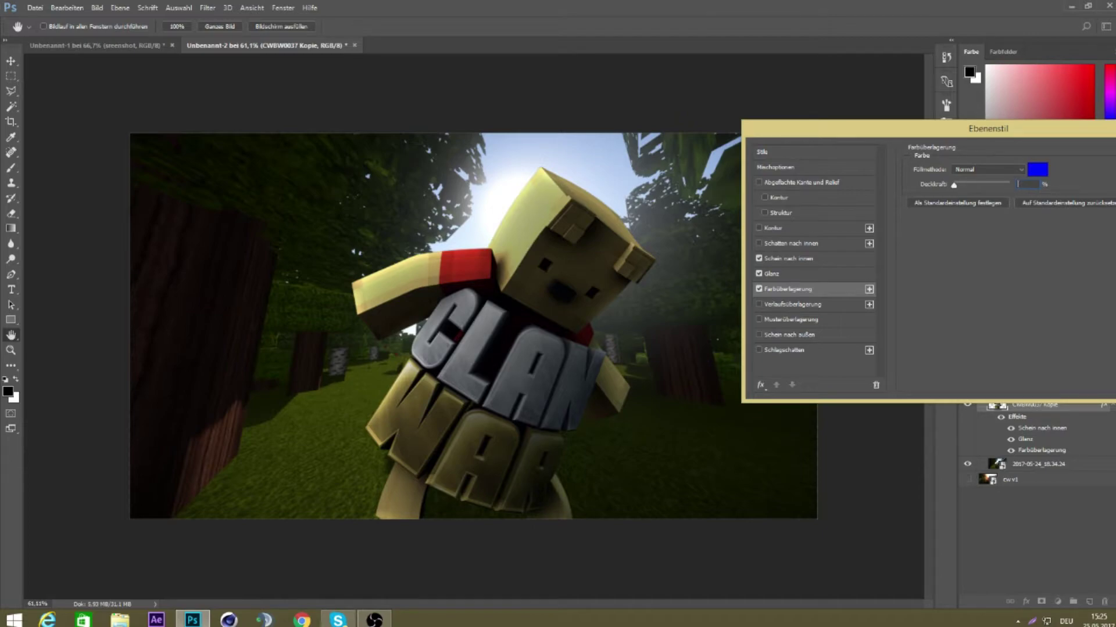
pyautogui.write('15')
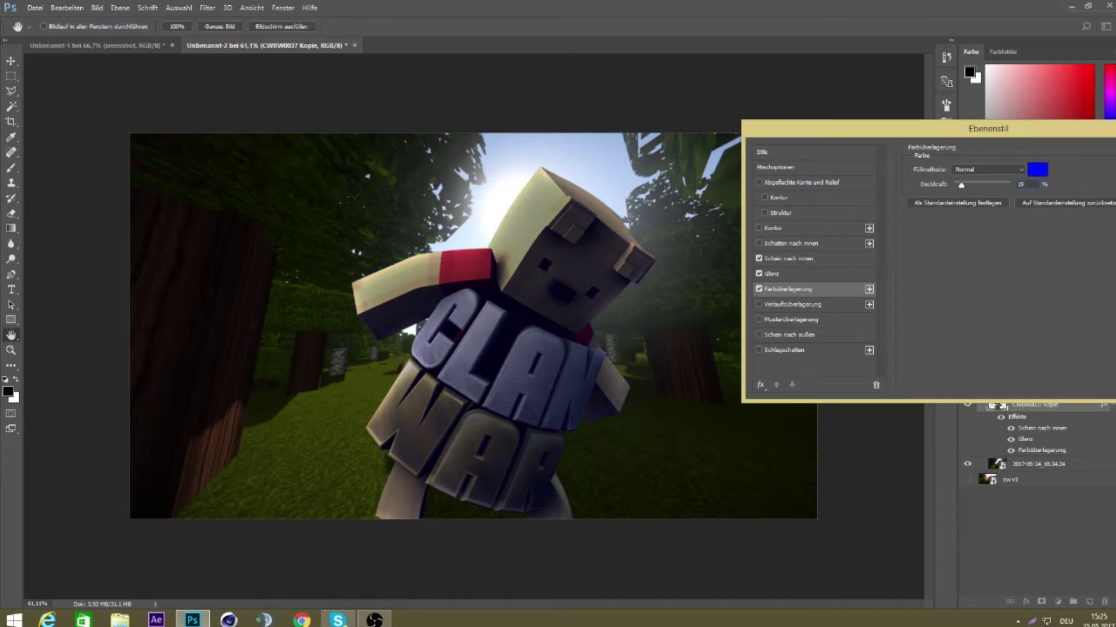
pyautogui.press('BackSpace')
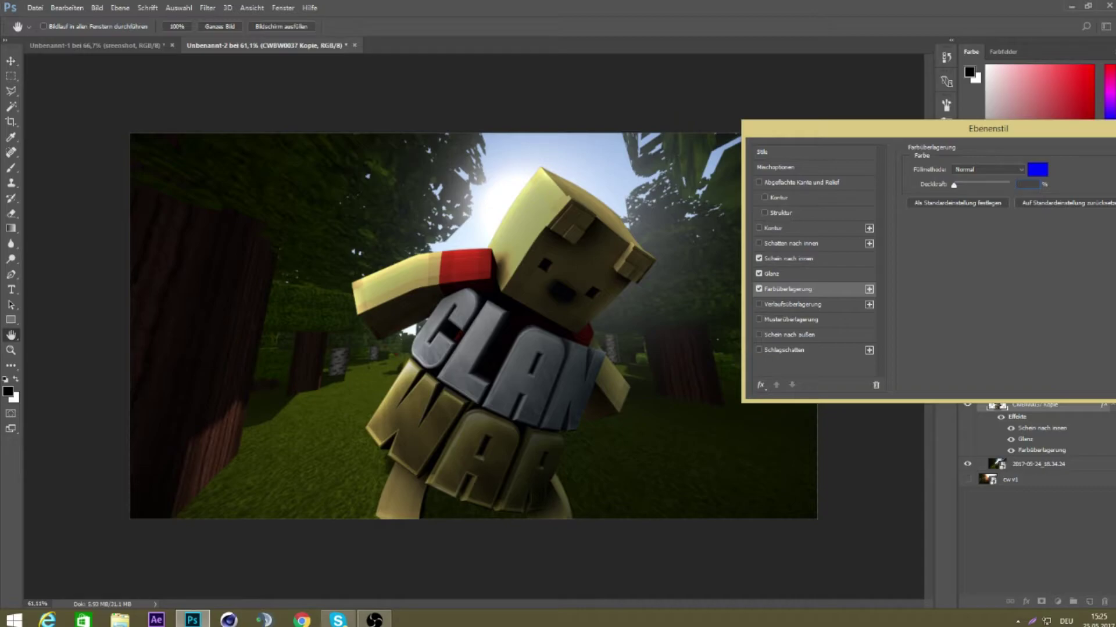
pyautogui.write('0')
pyautogui.press('BackSpace')
pyautogui.click(808, 304)
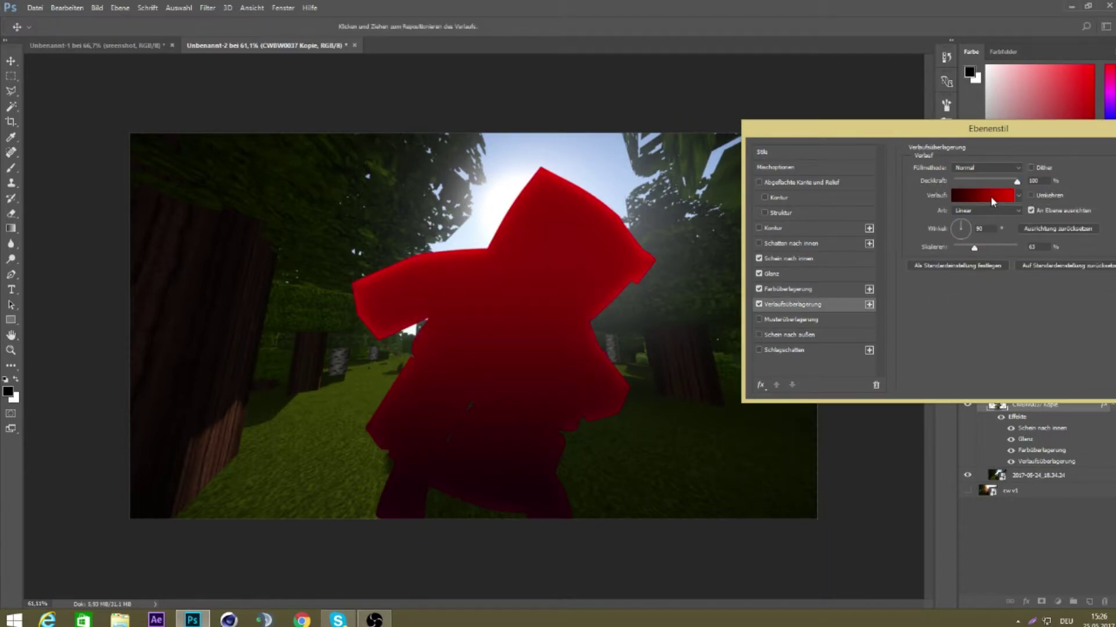
# - Give the gradient overlay a black-to-white preset in Ineinanderkopieren mode
pyautogui.click(963, 199)
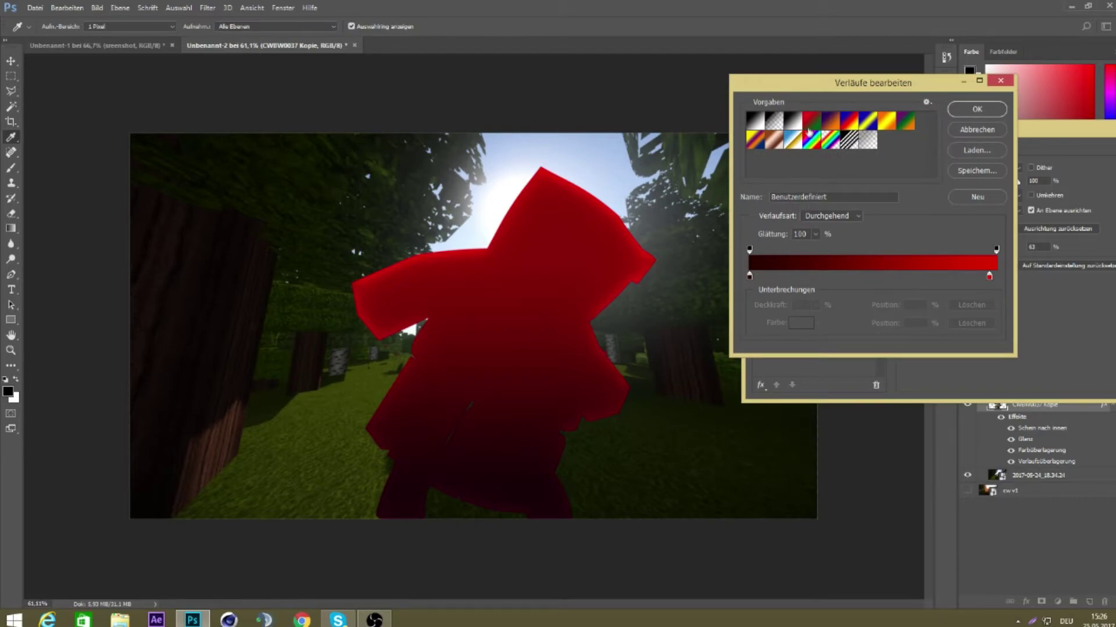
pyautogui.click(793, 123)
pyautogui.click(983, 110)
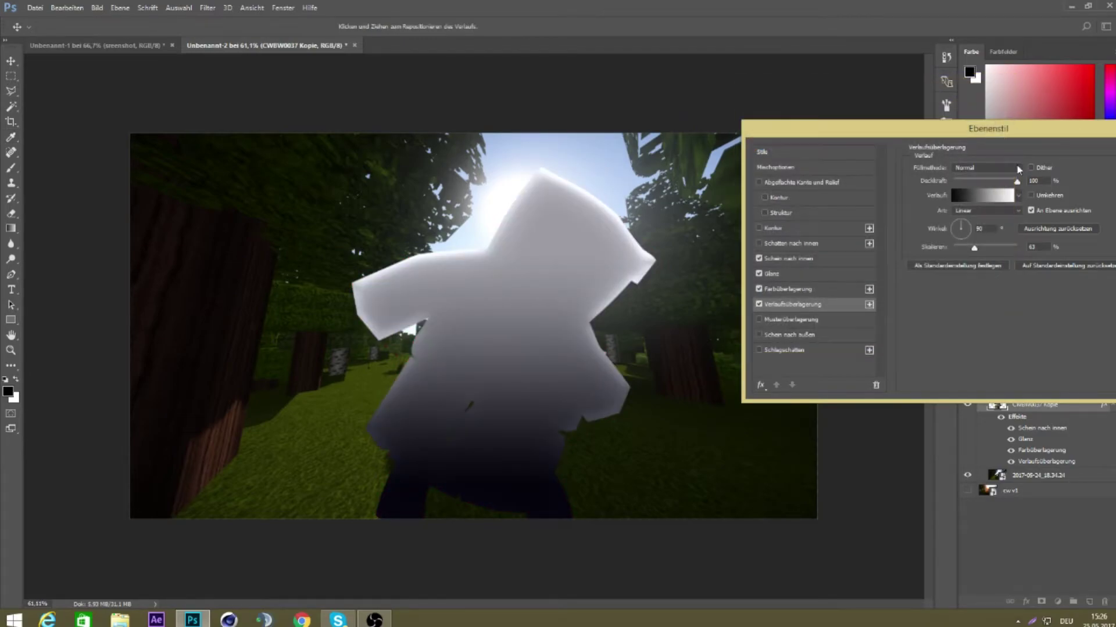
pyautogui.click(986, 168)
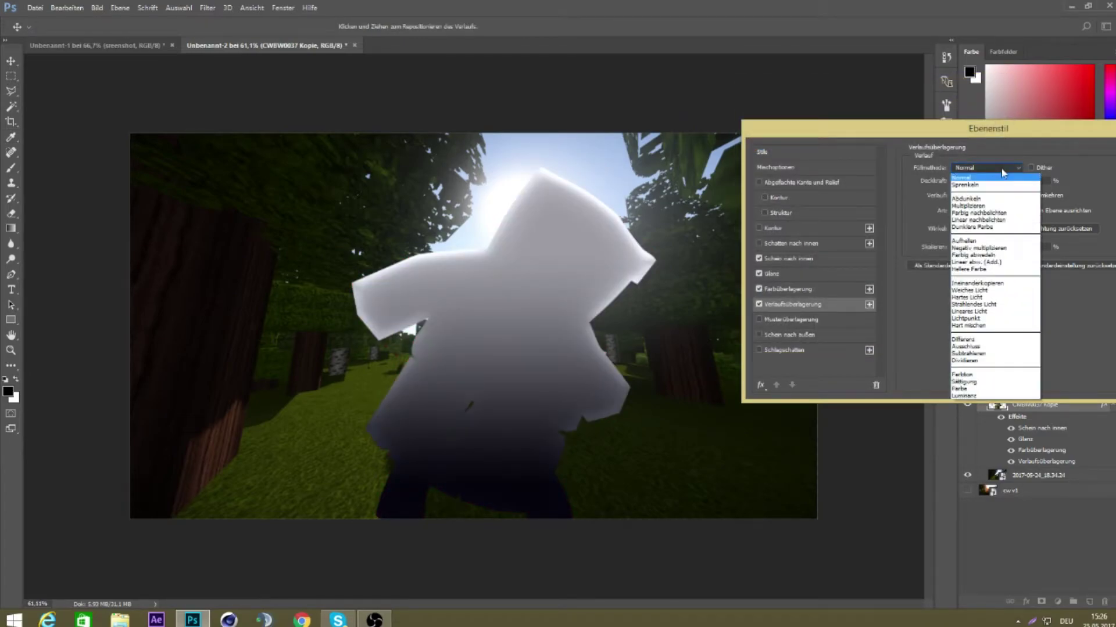
pyautogui.click(986, 284)
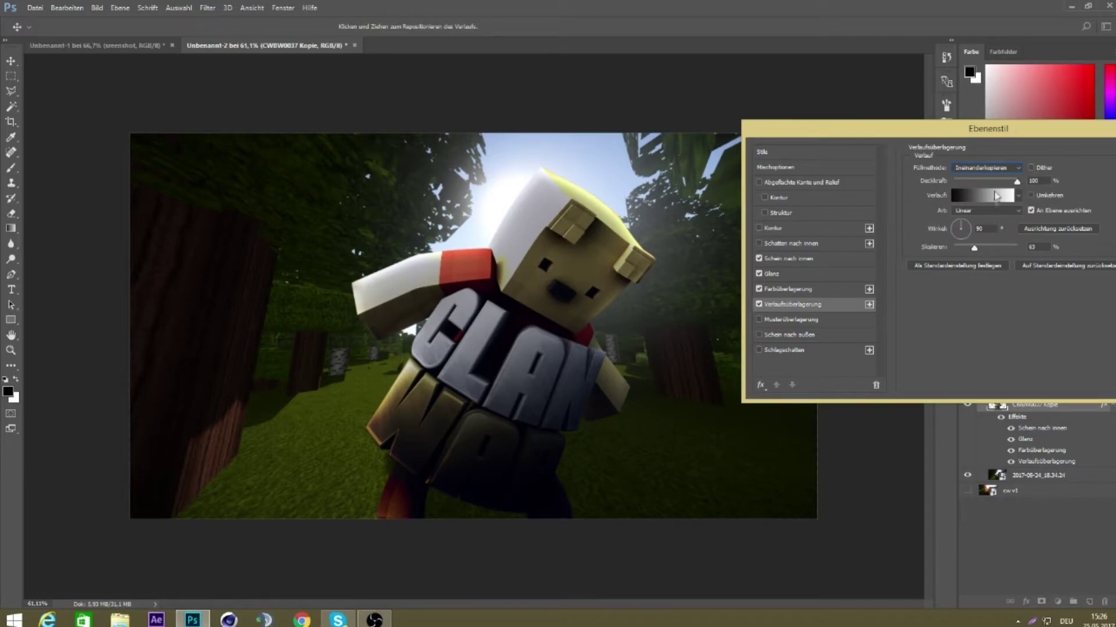
# - Reconfirm Ineinanderkopieren and lower the gradient overlay opacity to about 17%
pyautogui.scroll(1, 982, 168)
pyautogui.scroll(2, 982, 168)
pyautogui.scroll(1, 982, 168)
pyautogui.scroll(1, 982, 168)
pyautogui.scroll(3, 980, 168)
pyautogui.scroll(2, 981, 168)
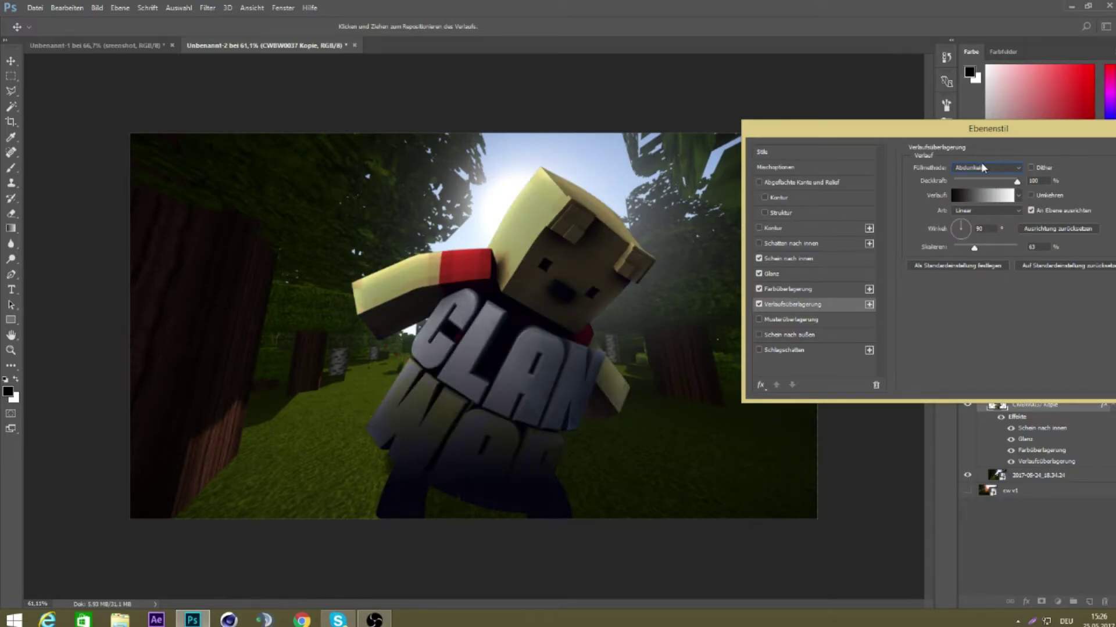
pyautogui.click(981, 168)
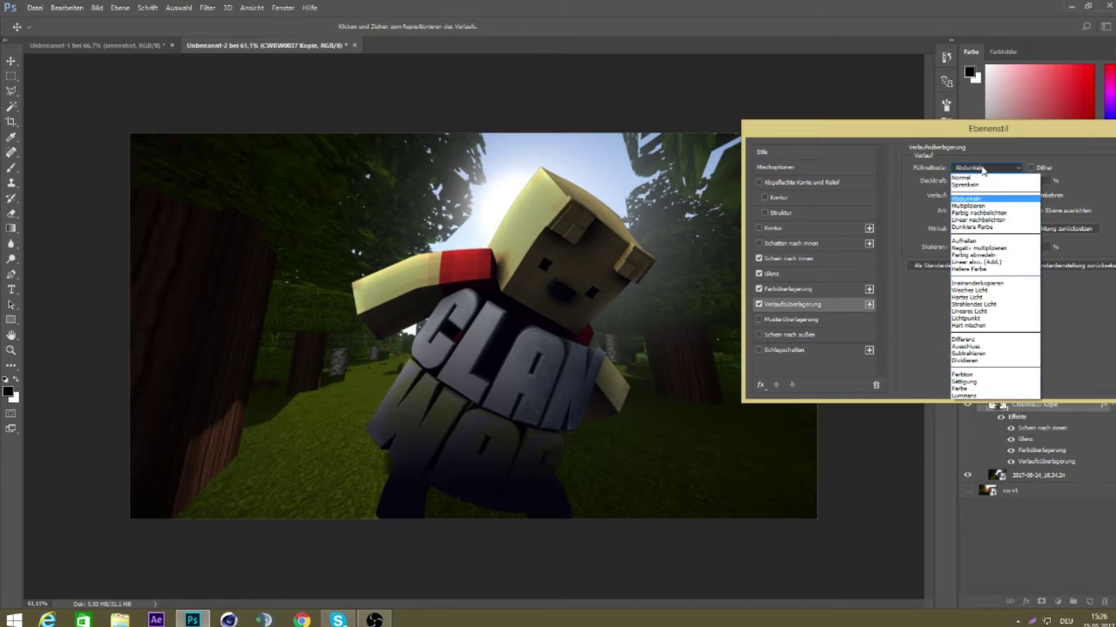
pyautogui.click(1009, 286)
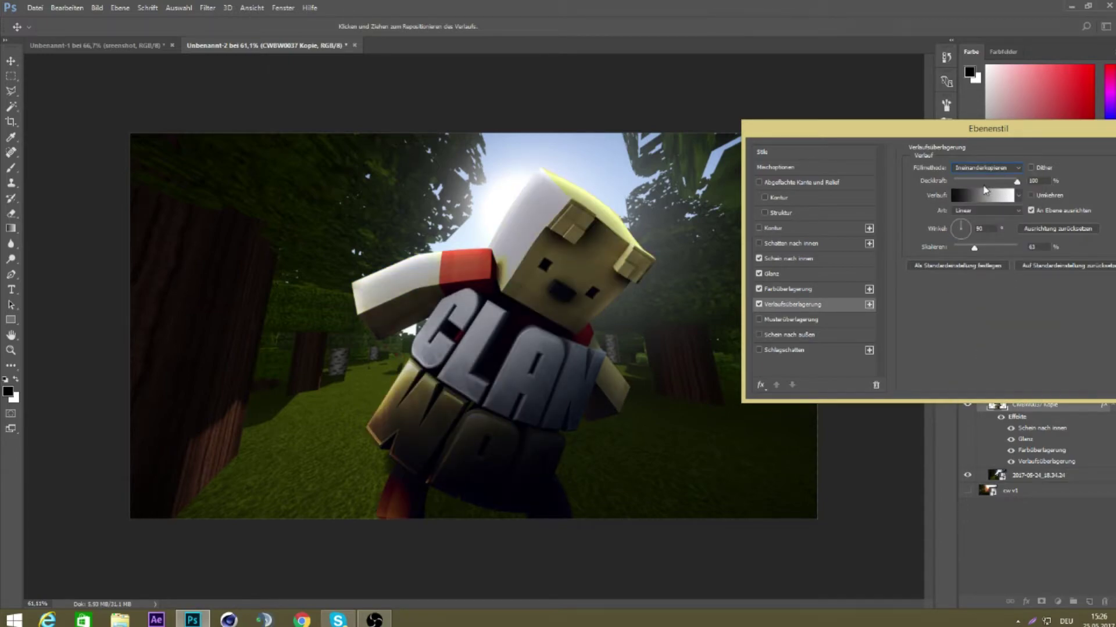
pyautogui.moveTo(1016, 182); pyautogui.dragTo(972, 181)
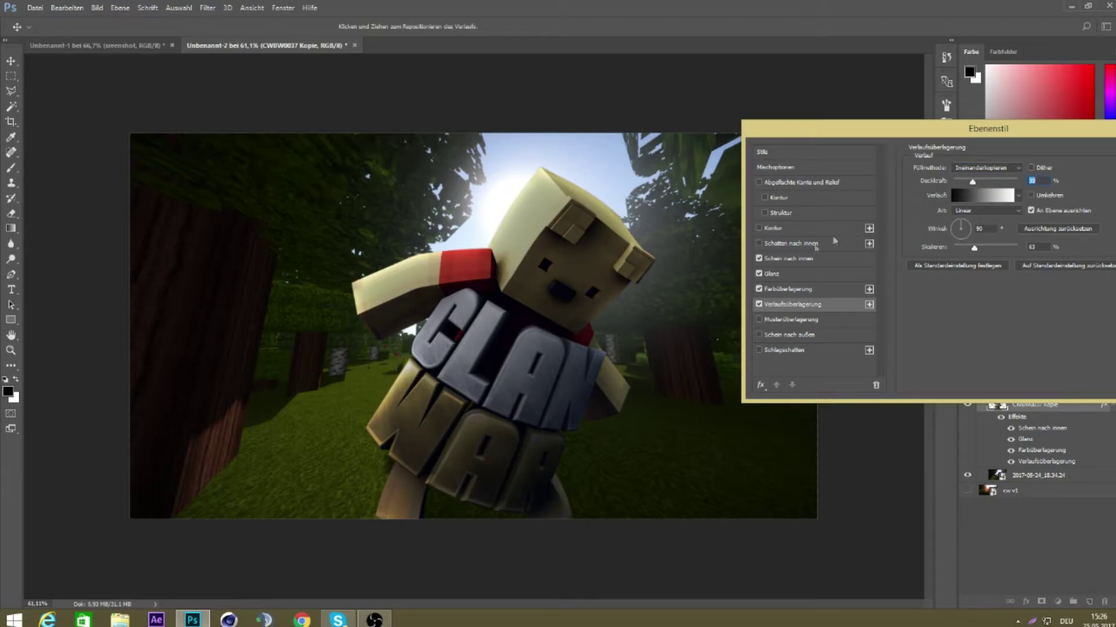
pyautogui.click(759, 304)
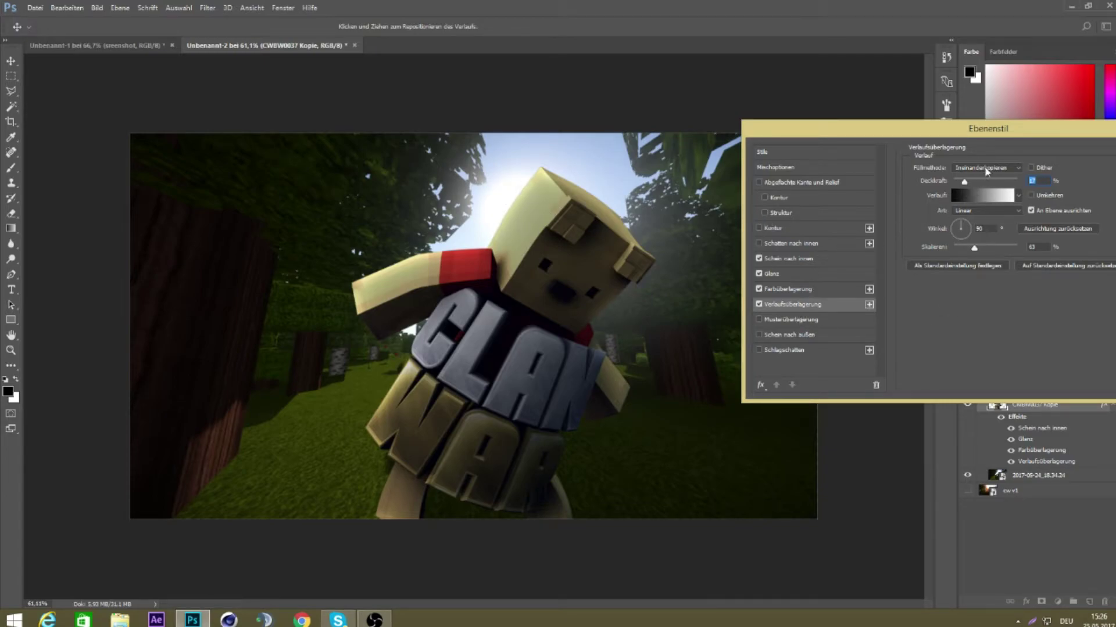
# - Apply the layer styles, duplicate the styled render, and move the copy above cw v1
pyautogui.moveTo(983, 125); pyautogui.dragTo(571, 113)
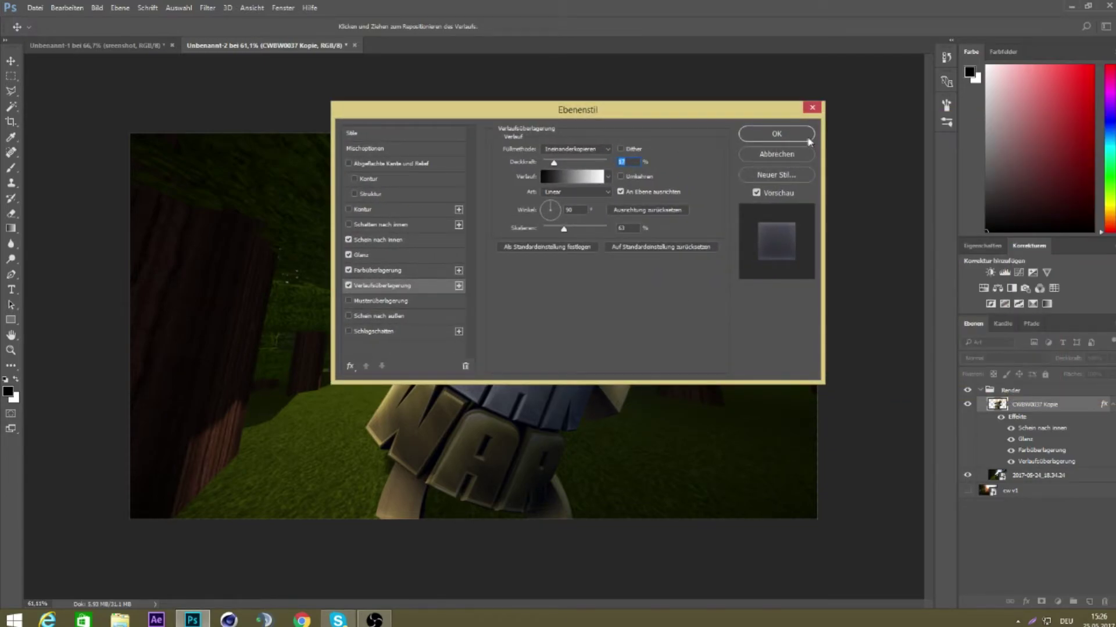
pyautogui.click(807, 139)
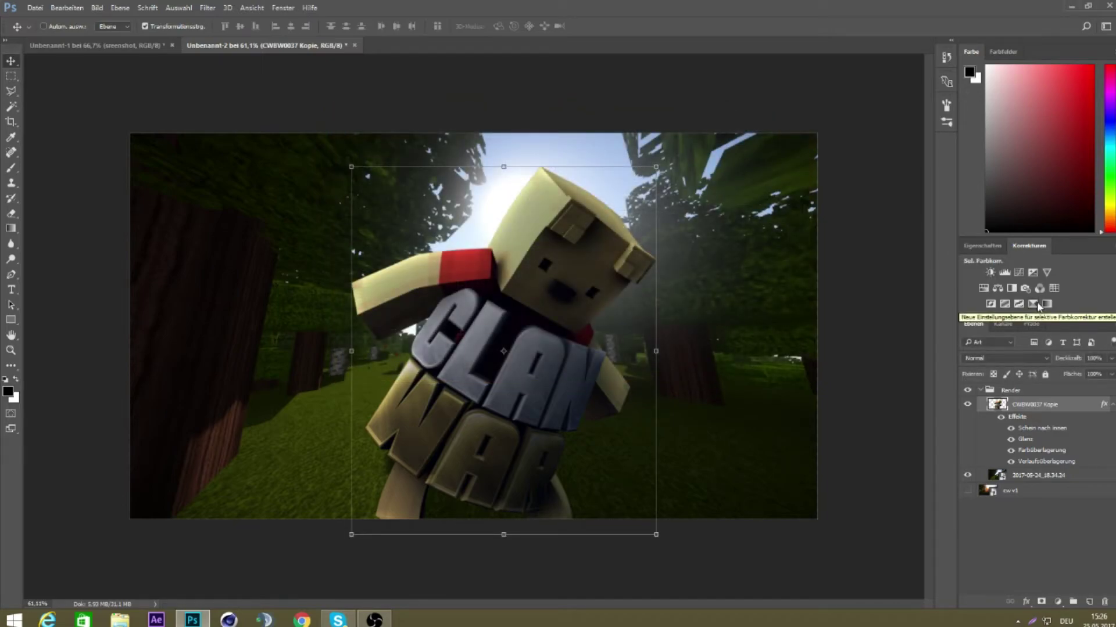
pyautogui.hotkey('ctrl', 'j')
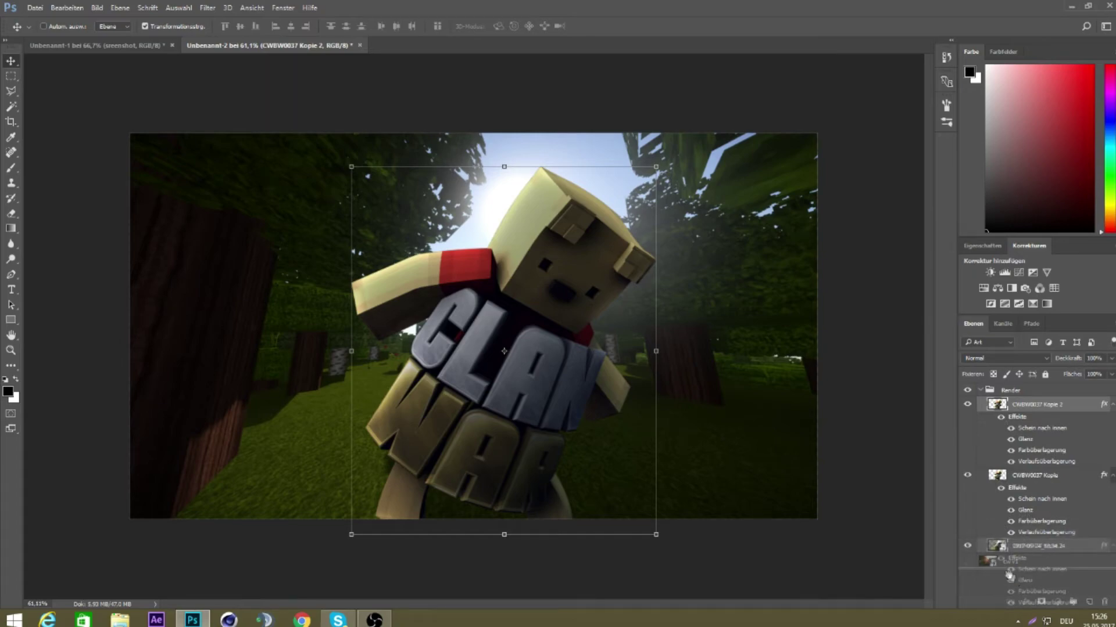
pyautogui.moveTo(1028, 405); pyautogui.dragTo(1009, 572)
pyautogui.moveTo(1024, 508); pyautogui.dragTo(1032, 488)
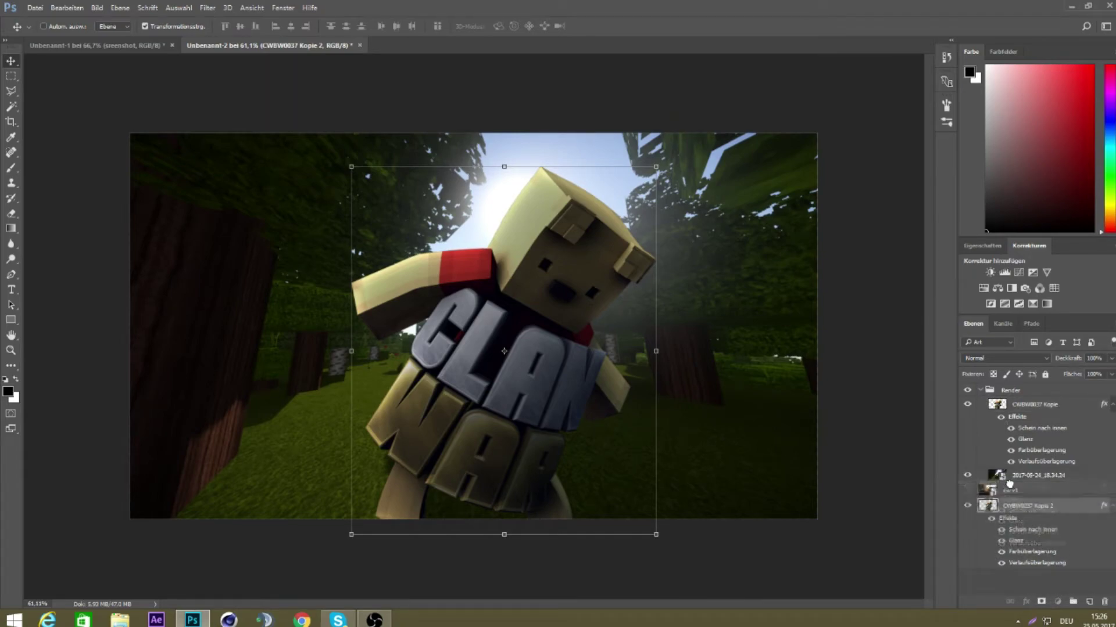
# - Create a group named Presets, move CWBW0037 Kopie 2 into it, and collapse it
pyautogui.click(1073, 602)
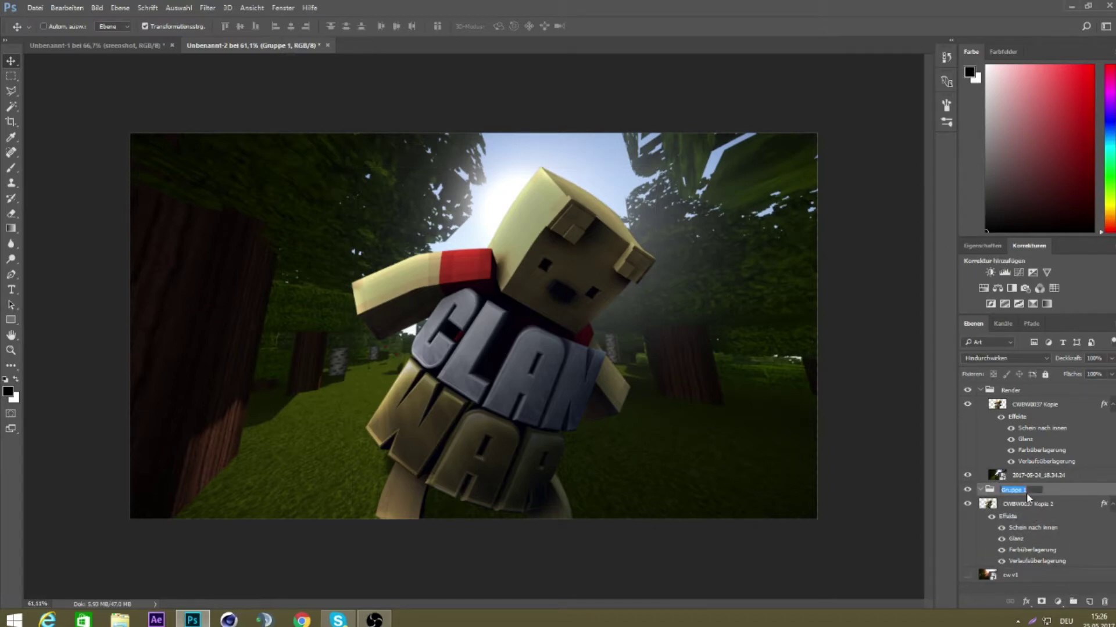
pyautogui.write('Rsets')
pyautogui.click(1033, 515)
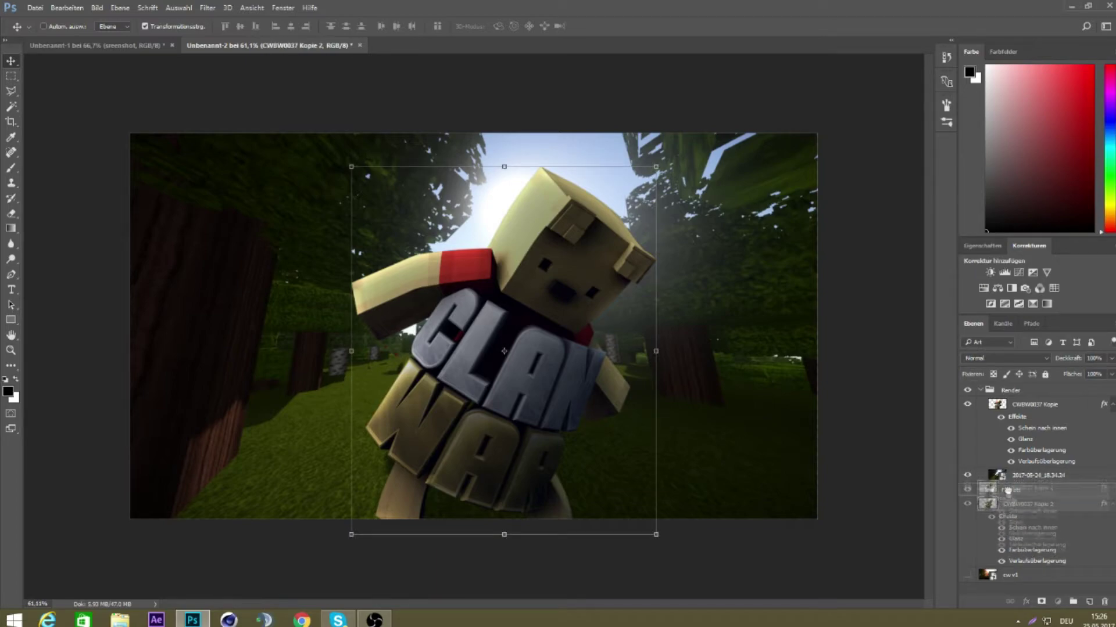
pyautogui.moveTo(1021, 509); pyautogui.dragTo(982, 492)
pyautogui.click(980, 491)
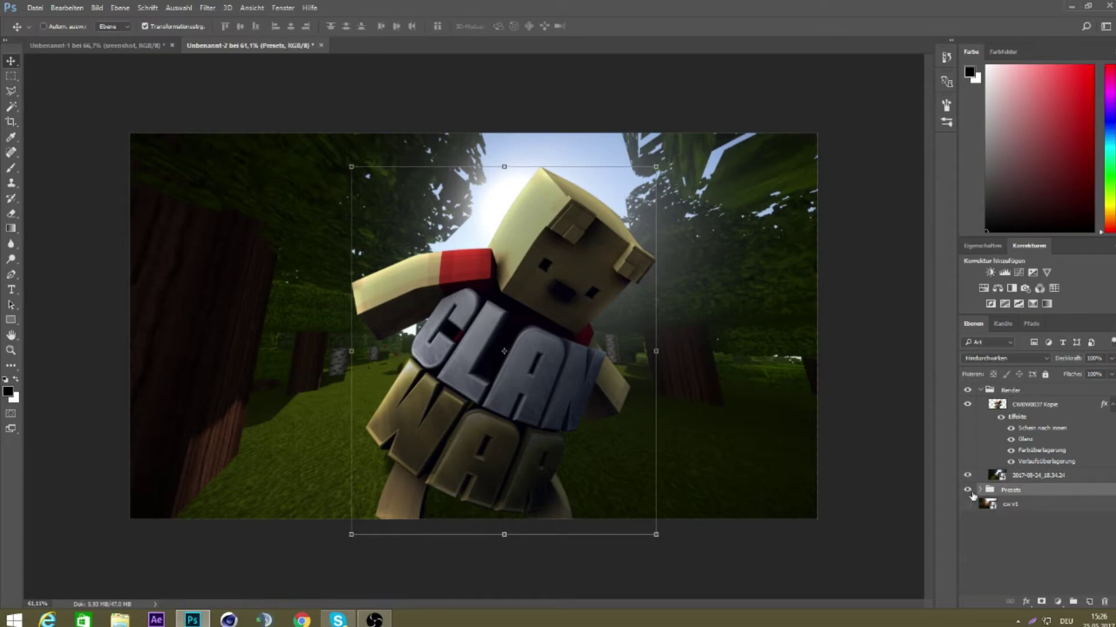
pyautogui.click(1013, 405)
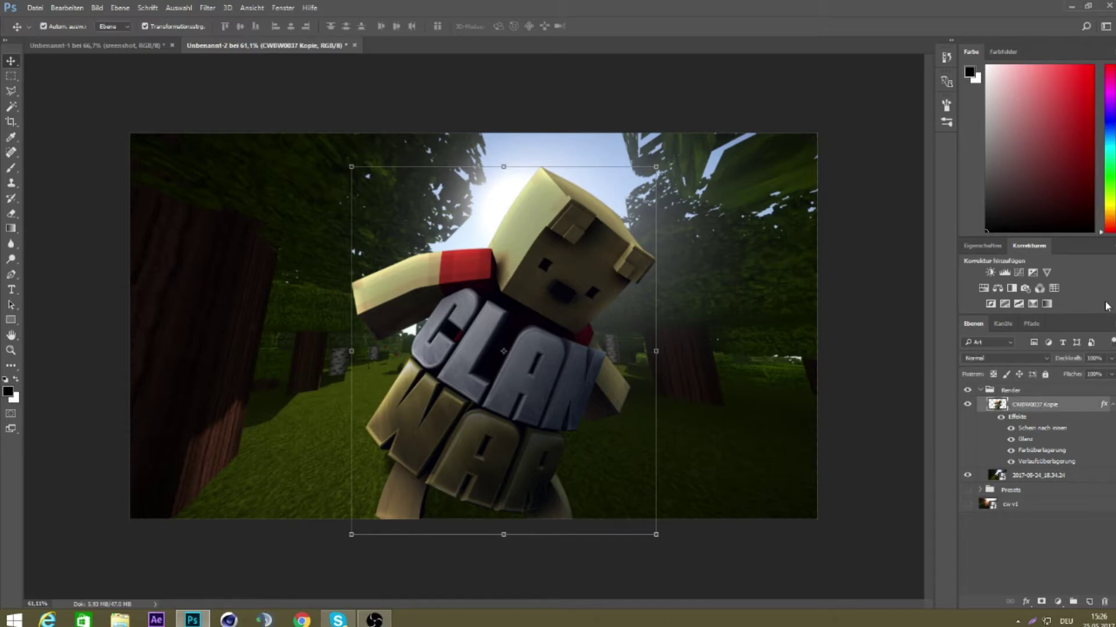
# - Duplicate CWBW0037 Kopie with Ctrl+J, undoing extra copies so only Kopie 3 remains
pyautogui.hotkey('ctrl', 'j')
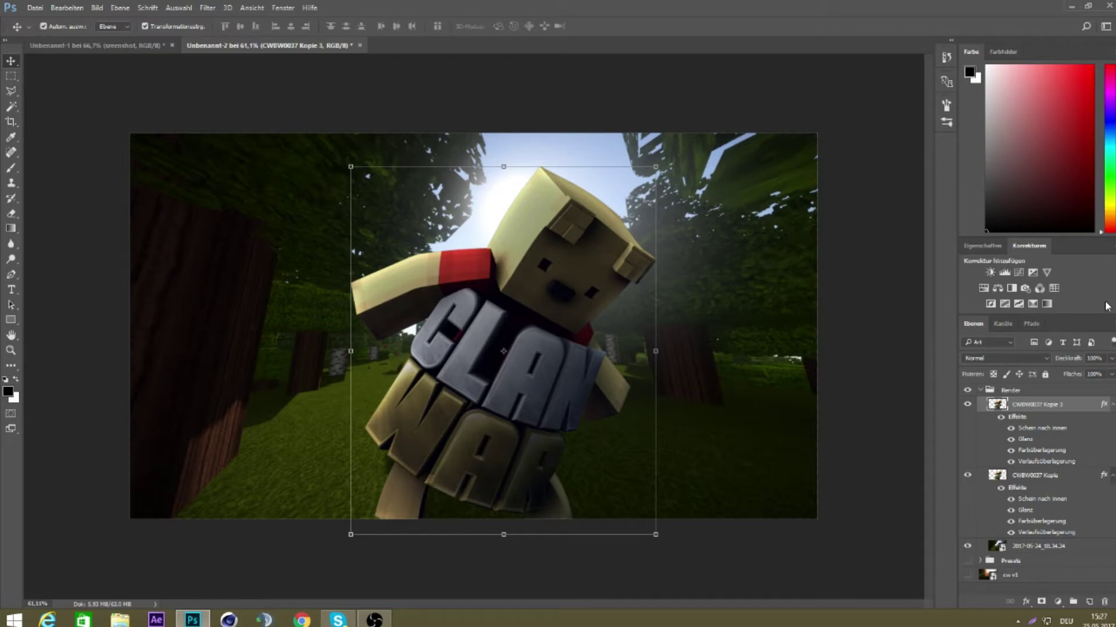
pyautogui.hotkey('ctrl', 'j')
pyautogui.hotkey('ctrl', 'j')
pyautogui.hotkey('ctrl', 'j')
pyautogui.hotkey('ctrl', 'j')
pyautogui.hotkey('ctrl', 'j')
pyautogui.hotkey('ctrl', 'j')
pyautogui.hotkey('ctrl', 'j')
pyautogui.hotkey('ctrl', 'j')
pyautogui.hotkey('ctrl', 'j')
pyautogui.hotkey('ctrl', 'j')
pyautogui.hotkey('ctrl', 'j')
pyautogui.hotkey('ctrl', 'j')
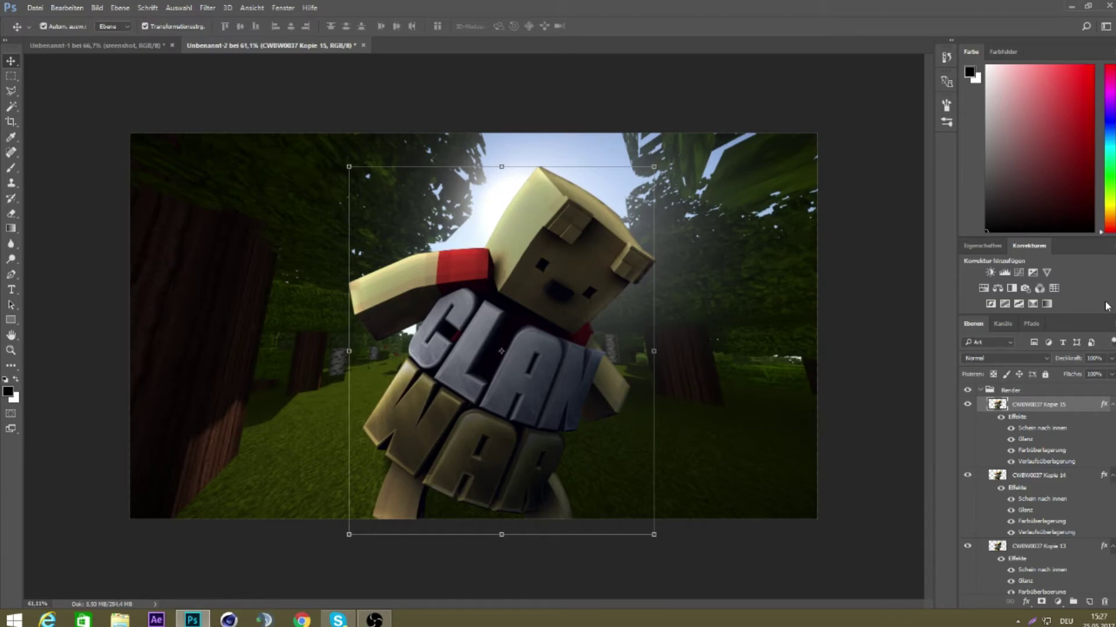
pyautogui.hotkey('ctrl', 'alt', 'z')
pyautogui.hotkey('ctrl', 'alt', 'z')
pyautogui.hotkey('ctrl', 'alt', 'z')
pyautogui.hotkey('ctrl', 'alt', 'z')
pyautogui.hotkey('ctrl', 'alt', 'z')
pyautogui.hotkey('ctrl', 'alt', 'z')
pyautogui.hotkey('ctrl', 'alt', 'z')
pyautogui.hotkey('ctrl', 'alt', 'z')
pyautogui.hotkey('ctrl', 'alt', 'z')
pyautogui.hotkey('ctrl', 'alt', 'z')
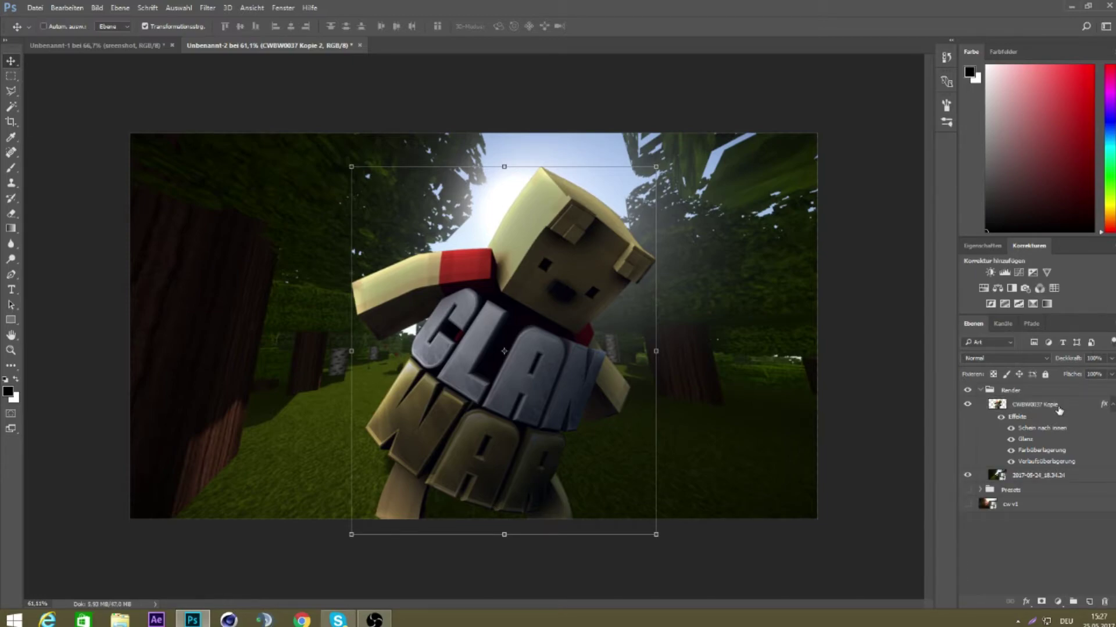
pyautogui.hotkey('ctrl', 'j')
pyautogui.press('Left')
pyautogui.press('Left')
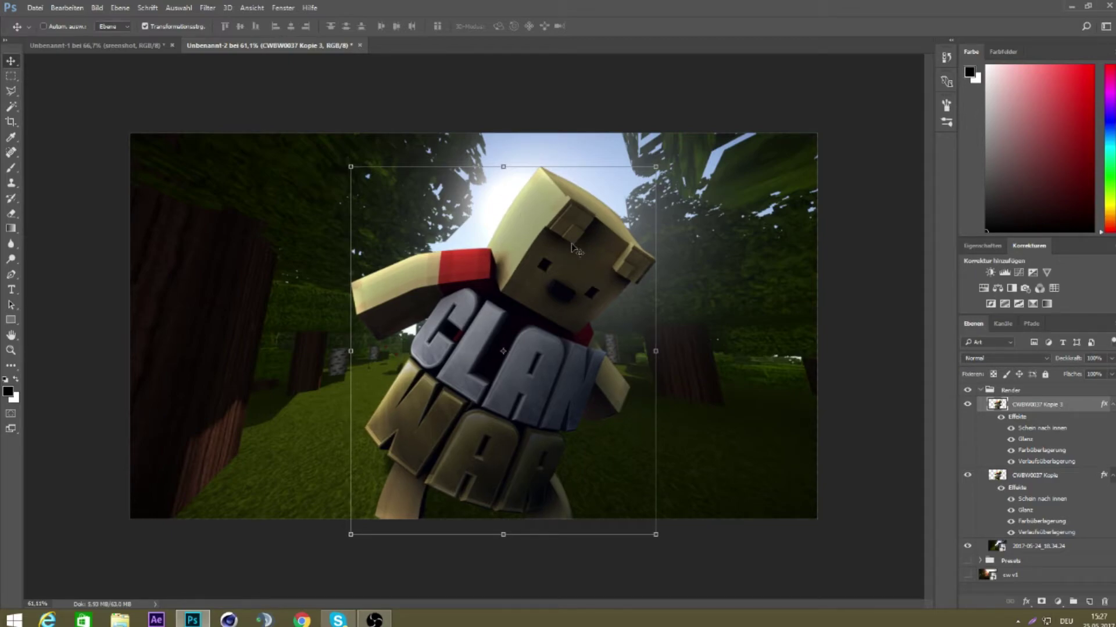
pyautogui.hotkey('ctrl', 'j')
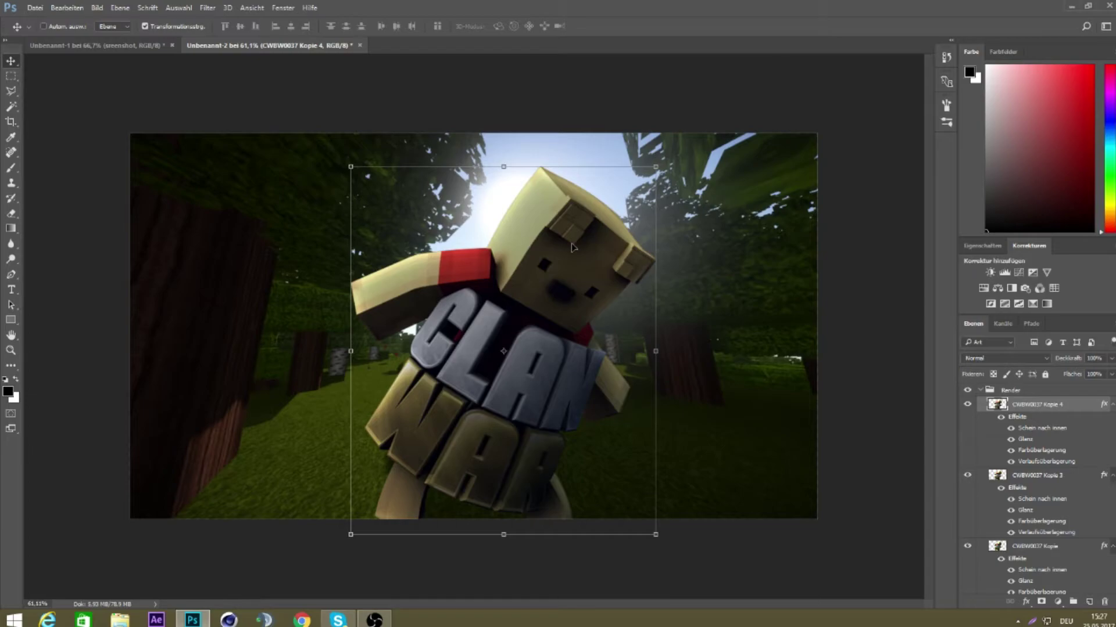
pyautogui.hotkey('ctrl', 'z')
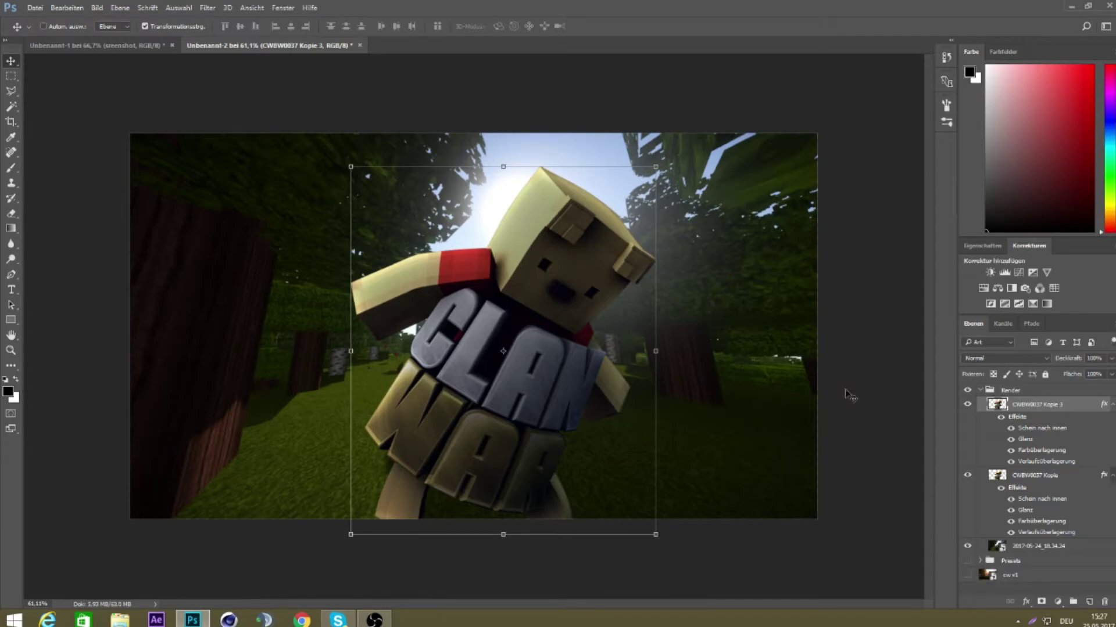
pyautogui.click(1052, 480)
pyautogui.click(1063, 408)
# - Clear the layer effects from both CWBW0037 Kopie and CWBW0037 Kopie 3
pyautogui.keyDown('ctrl'); pyautogui.click(1043, 475); pyautogui.keyUp('ctrl')
pyautogui.rightClick(1043, 475)
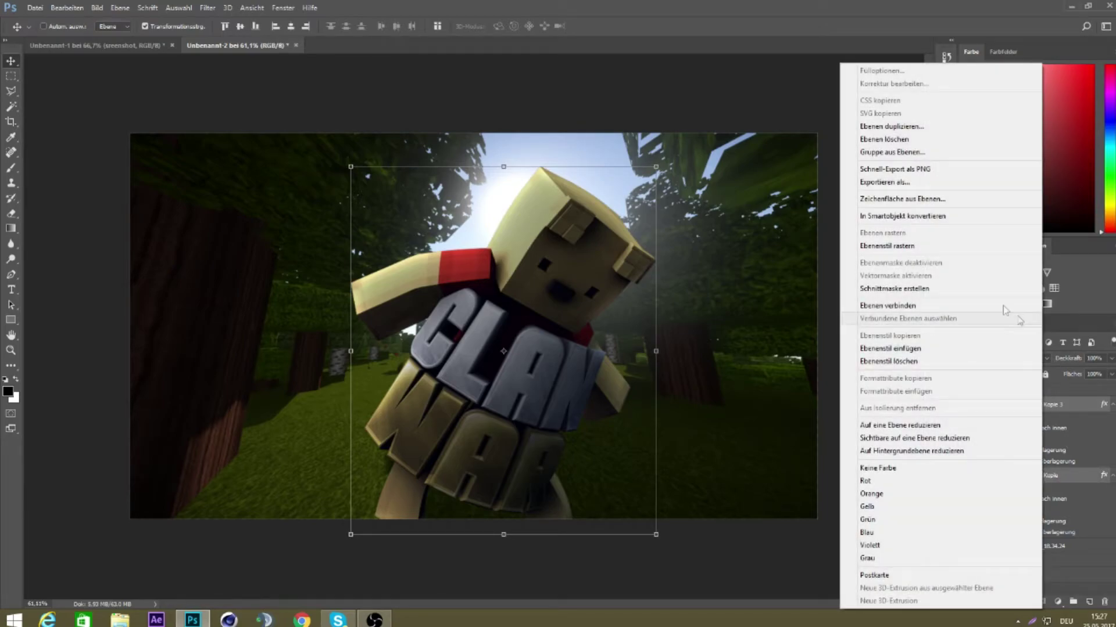
pyautogui.click(926, 246)
pyautogui.click(990, 406)
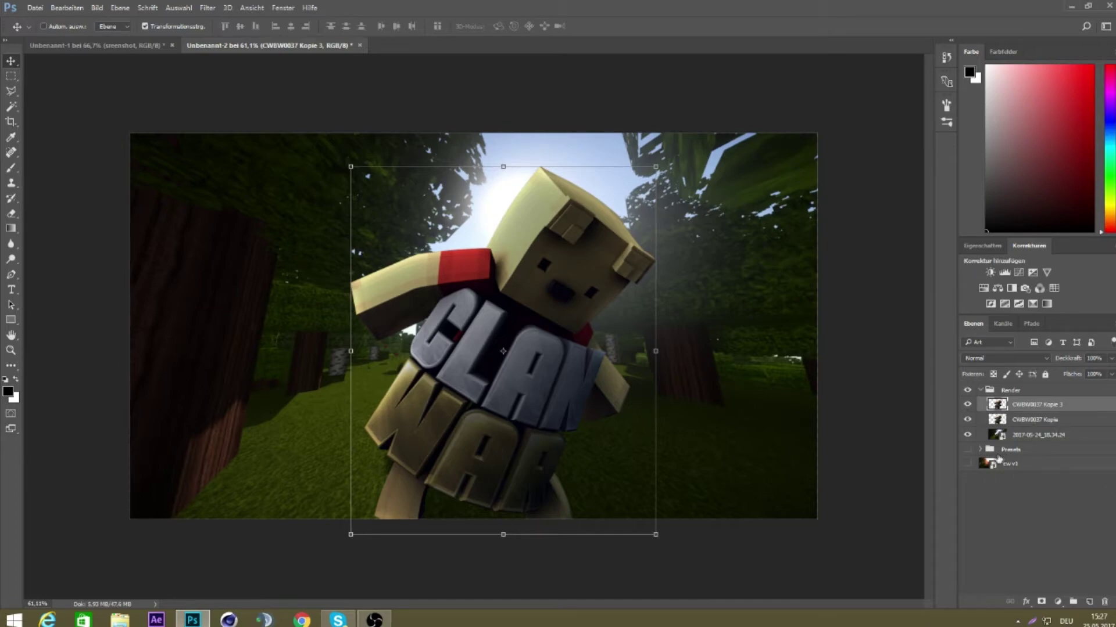
# - Copy the layer style of CWBW0037 Kopie 2 from the Presets group
pyautogui.click(980, 451)
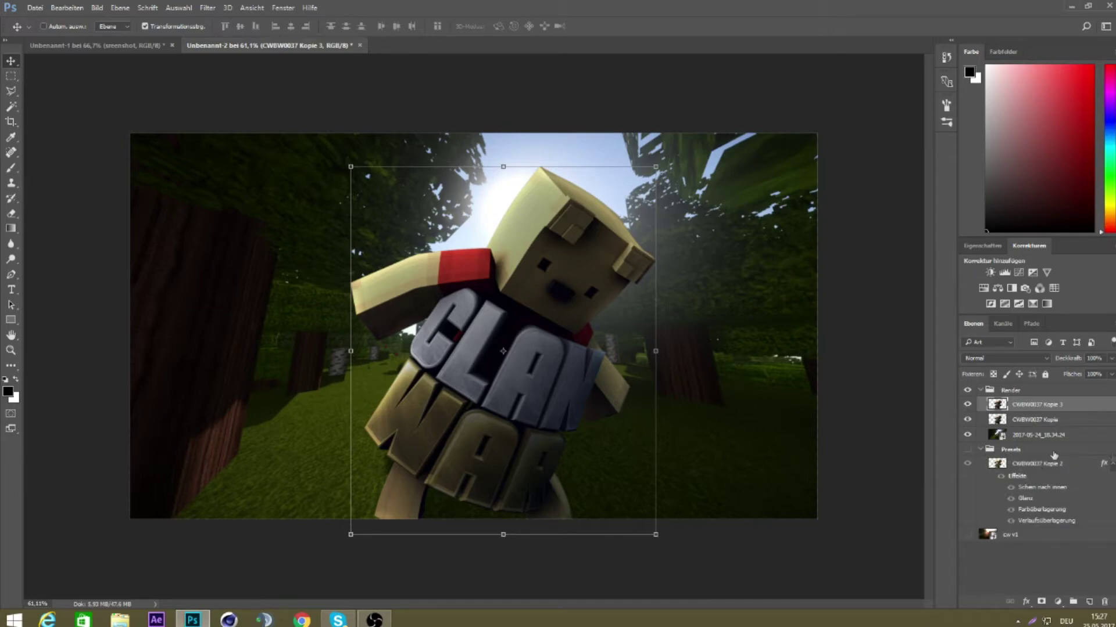
pyautogui.click(1075, 463)
pyautogui.rightClick(1080, 459)
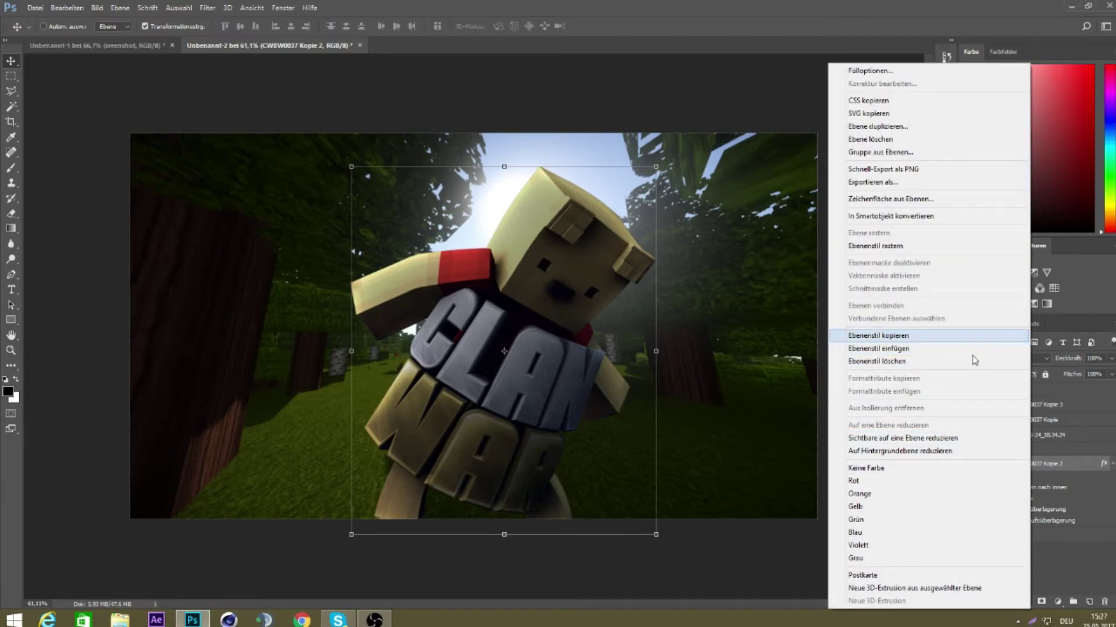
pyautogui.click(948, 337)
pyautogui.click(982, 451)
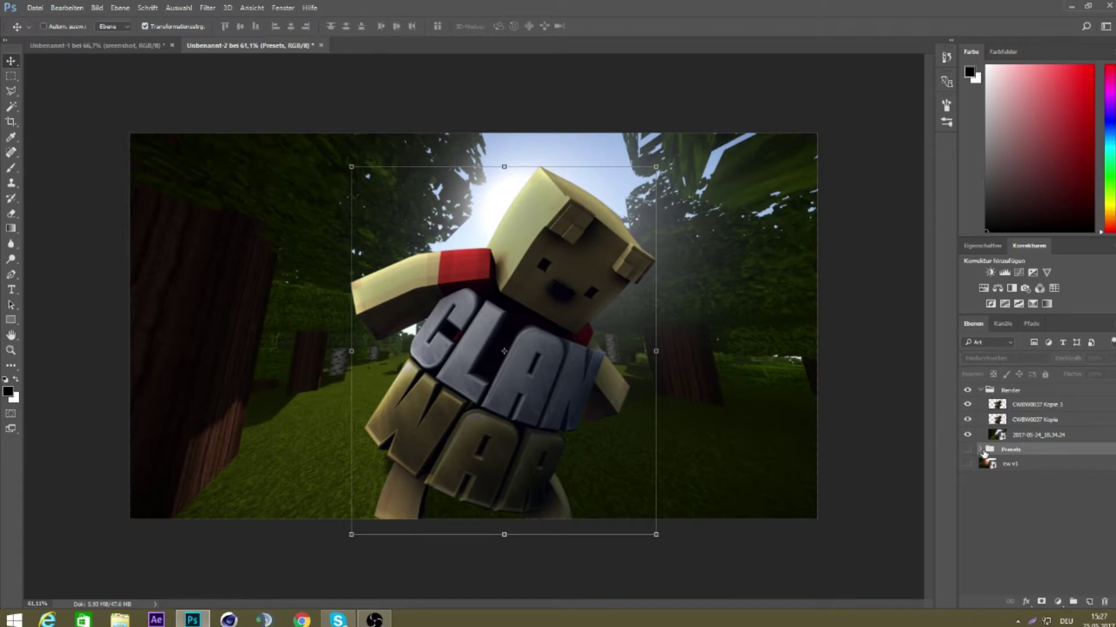
pyautogui.click(1015, 410)
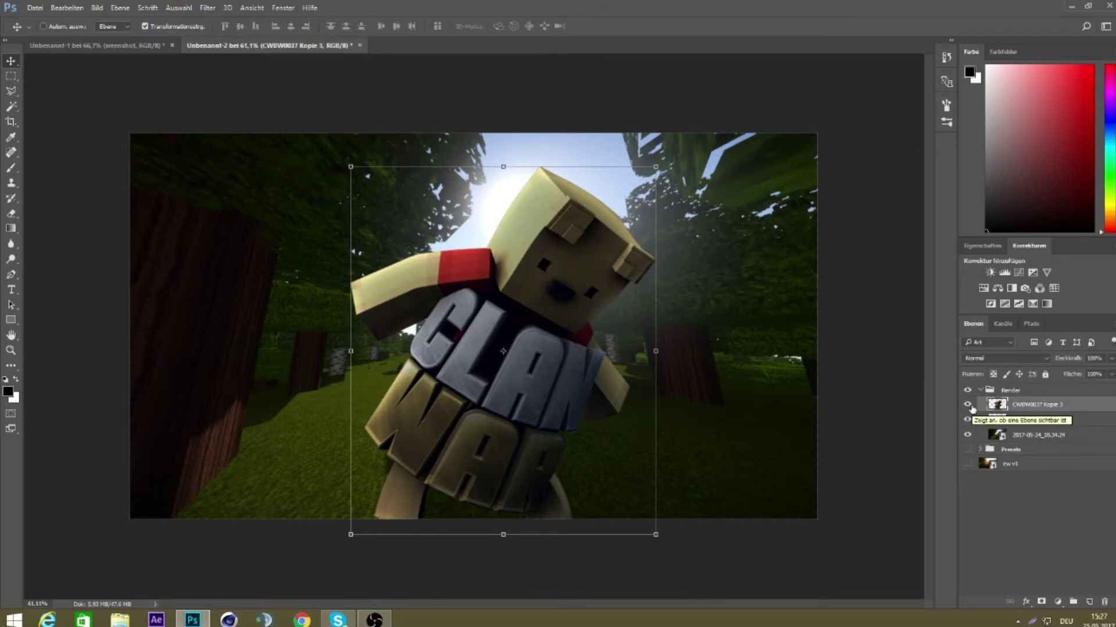
pyautogui.rightClick(1036, 414)
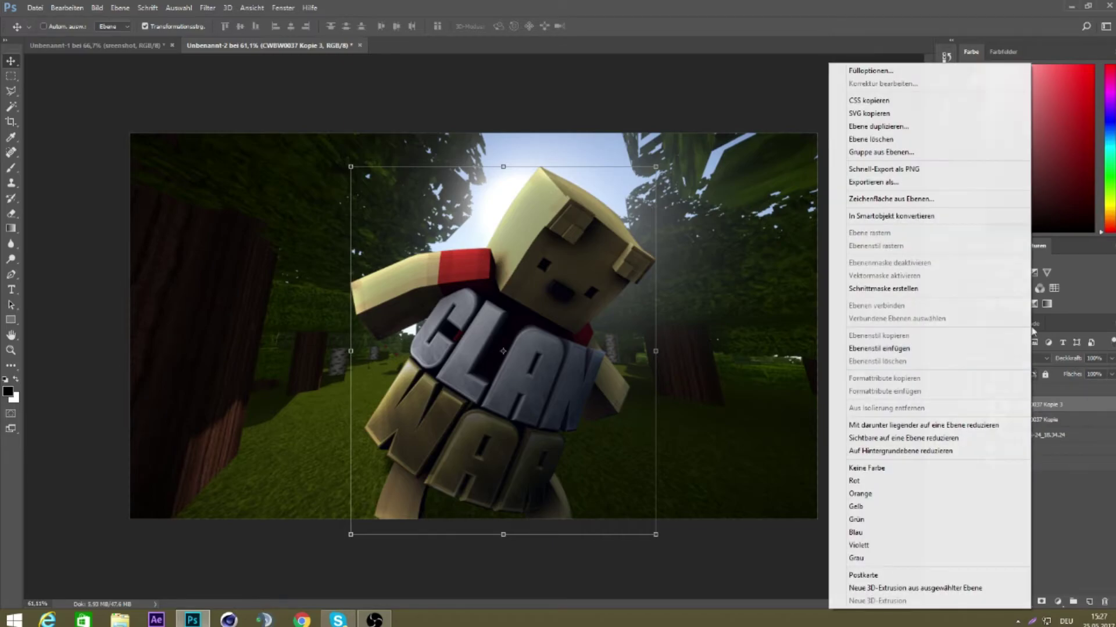
# - Enable an inner glow on CWBW0037 Kopie 3 and set its opacity to 79%
pyautogui.click(895, 69)
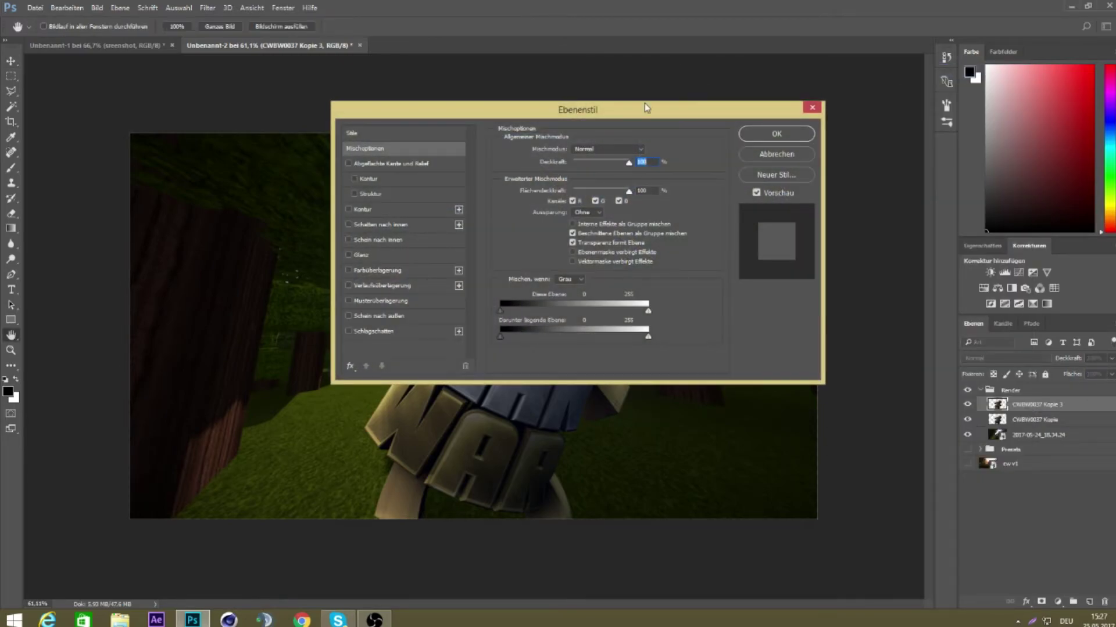
pyautogui.moveTo(623, 106); pyautogui.dragTo(889, 98)
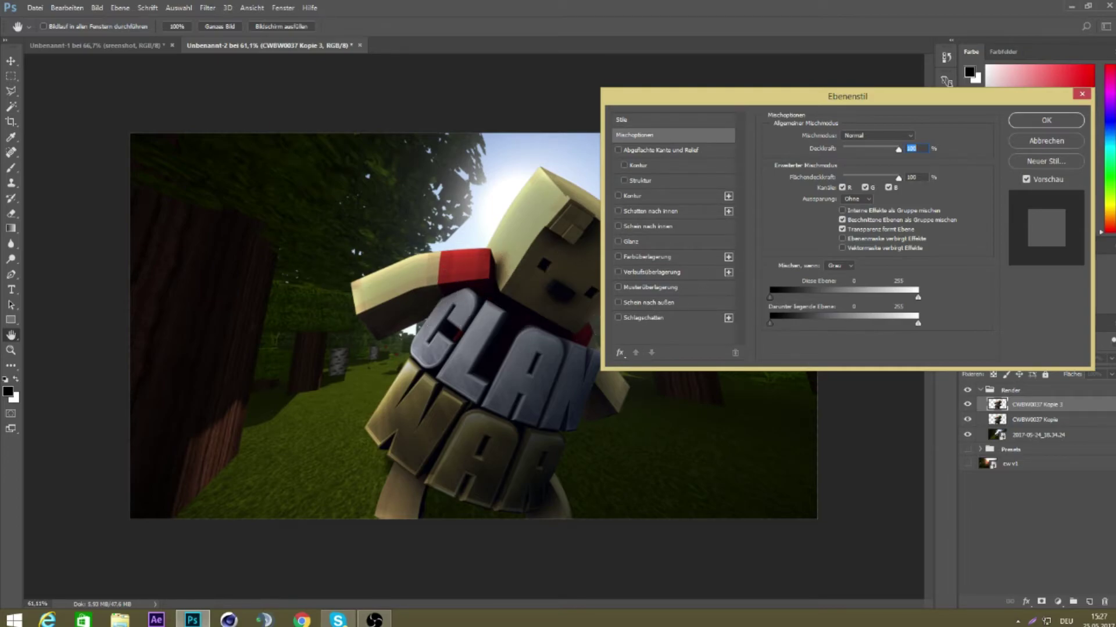
pyautogui.moveTo(915, 103); pyautogui.dragTo(583, 158)
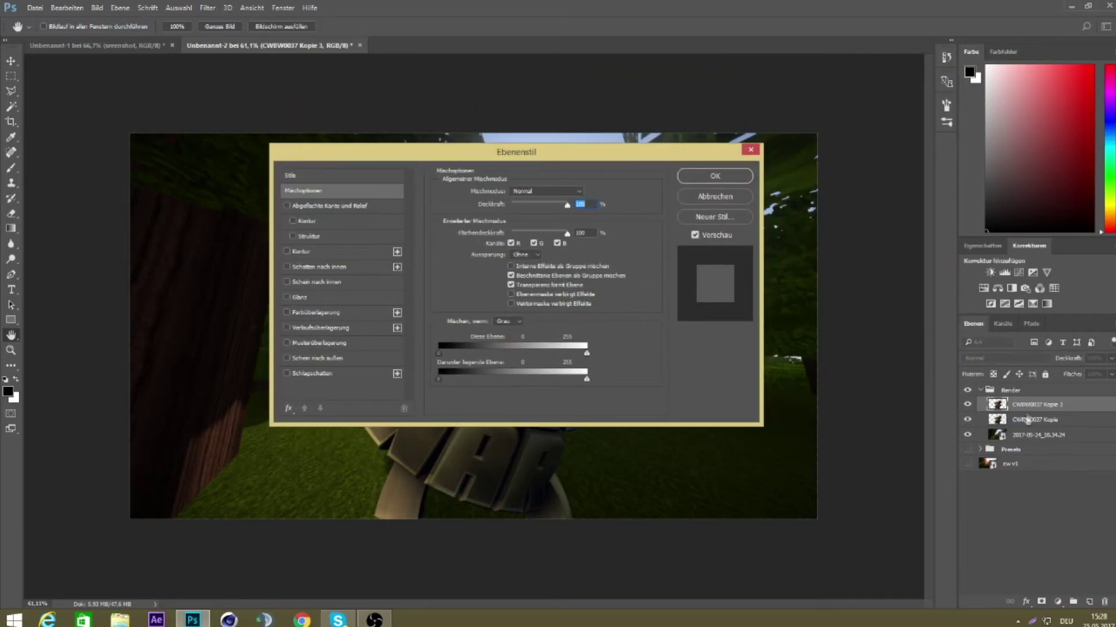
pyautogui.moveTo(656, 155); pyautogui.dragTo(1061, 154)
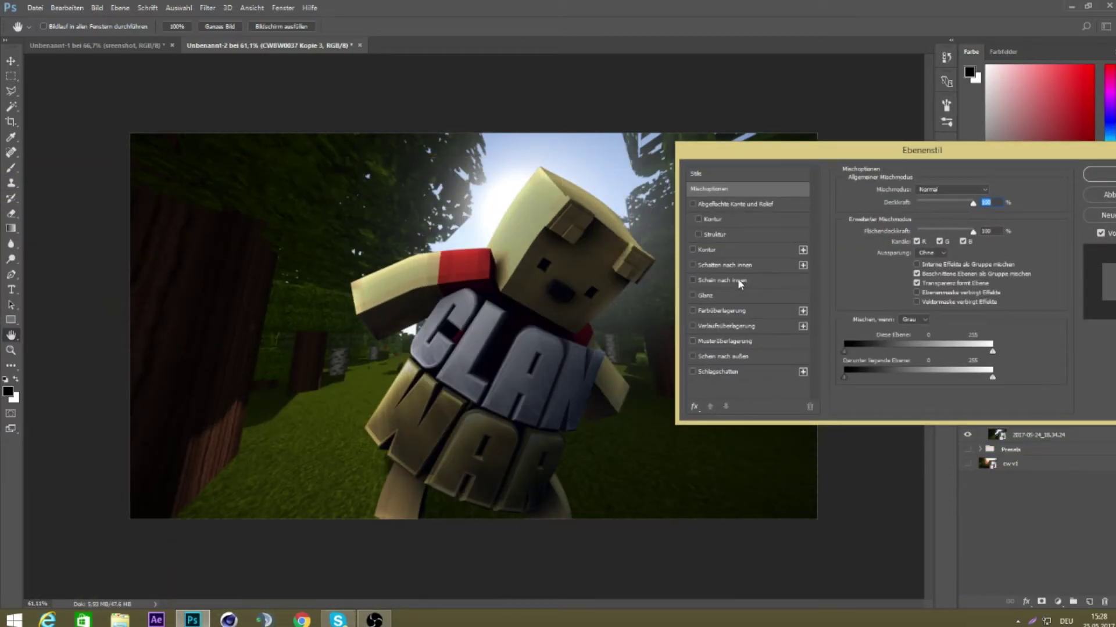
pyautogui.click(738, 281)
pyautogui.moveTo(902, 302); pyautogui.dragTo(893, 303)
pyautogui.moveTo(914, 204); pyautogui.dragTo(976, 217)
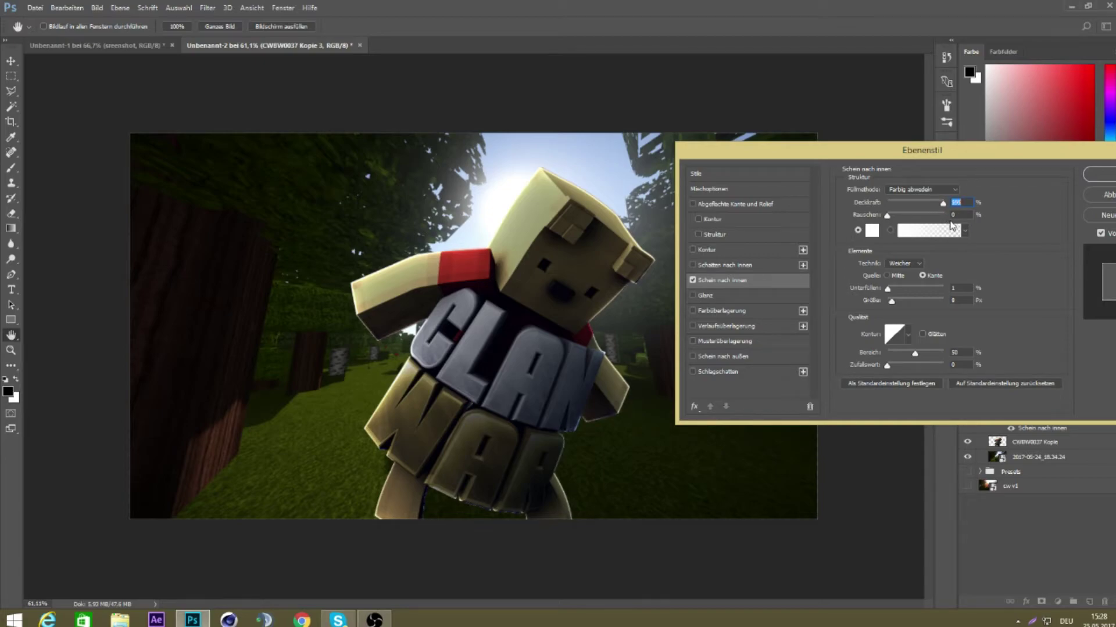
pyautogui.moveTo(893, 301); pyautogui.dragTo(893, 298)
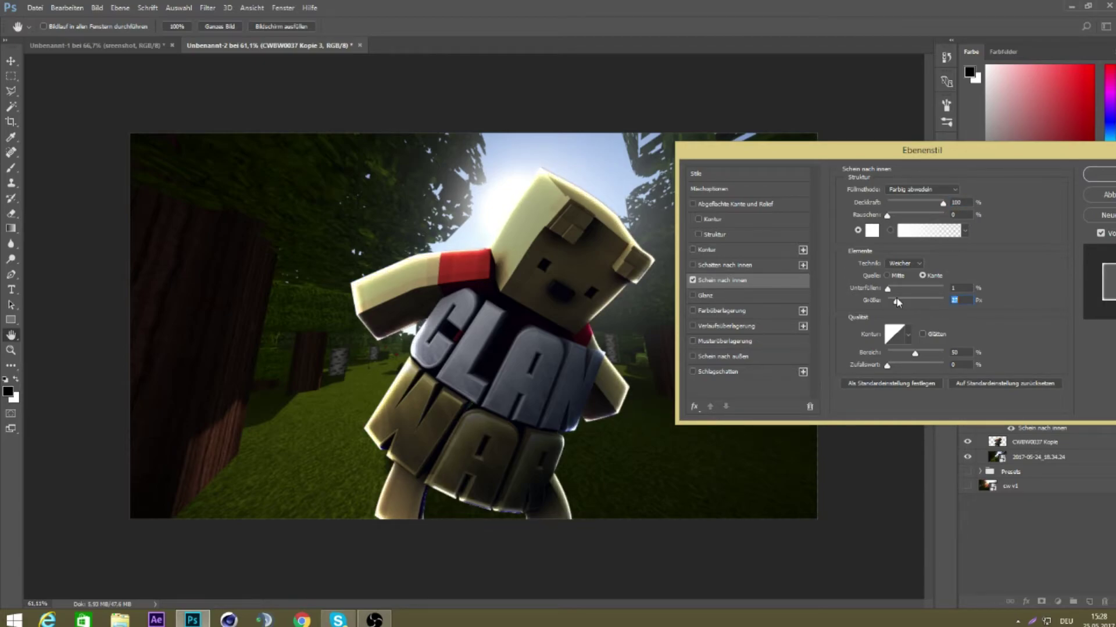
pyautogui.moveTo(943, 203); pyautogui.dragTo(937, 204)
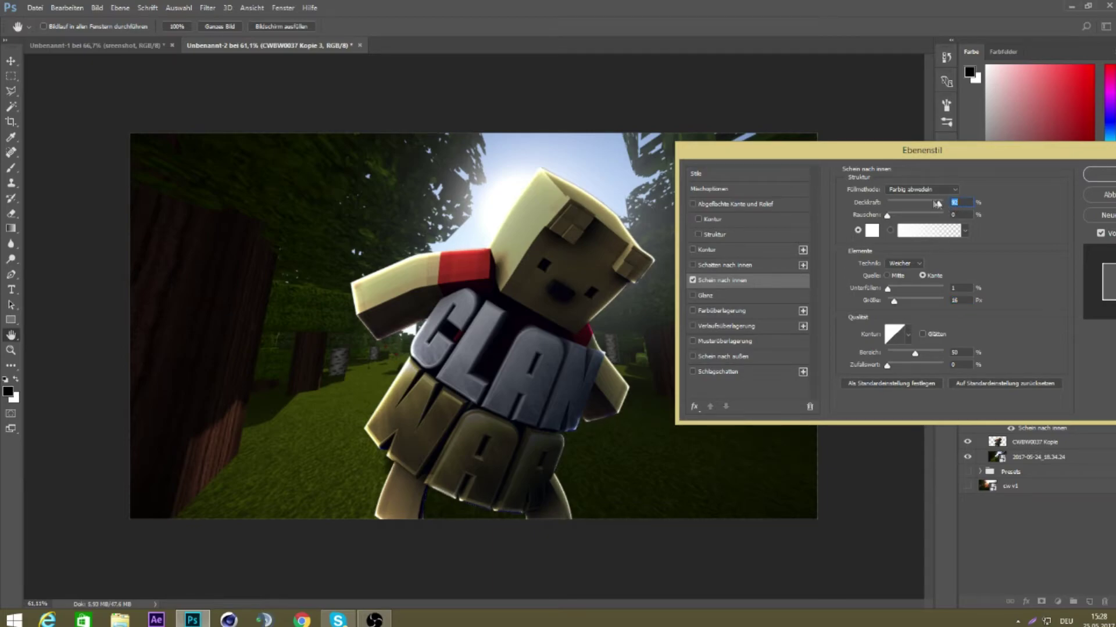
pyautogui.moveTo(937, 204); pyautogui.dragTo(933, 207)
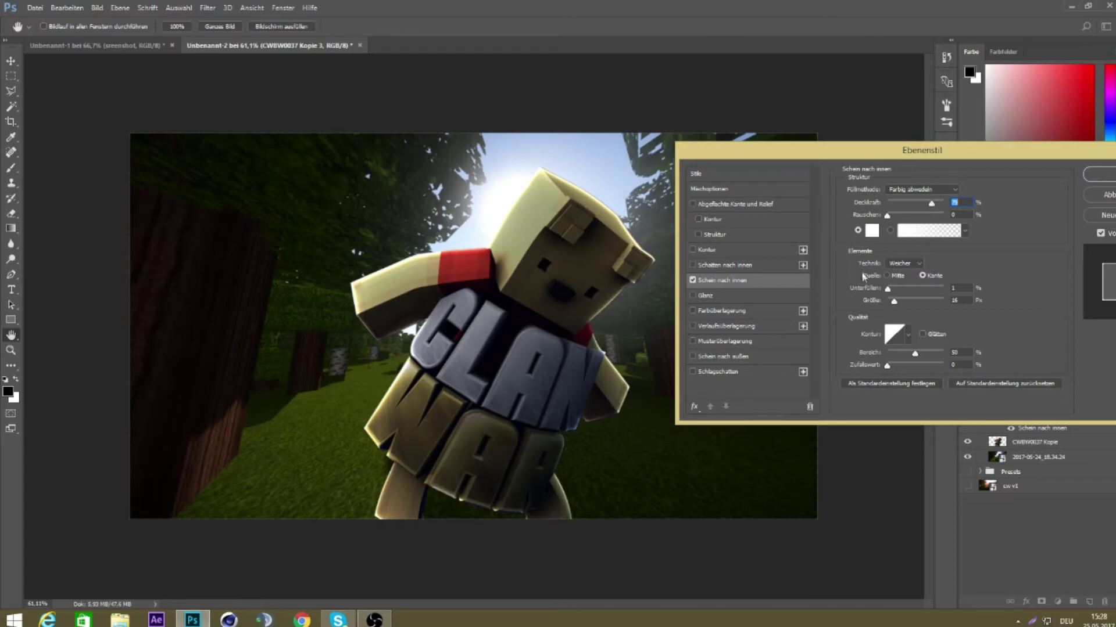
pyautogui.moveTo(894, 301); pyautogui.dragTo(897, 302)
# - Set the inner glow colour to light yellow fffdc7 and size 13 px, then apply
pyautogui.click(871, 231)
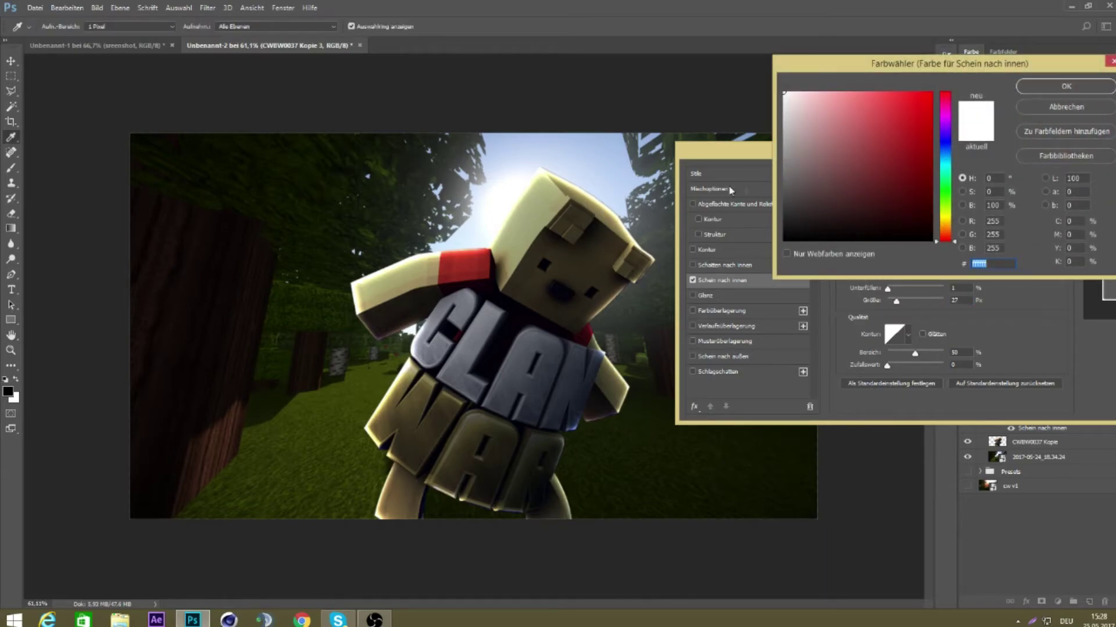
pyautogui.moveTo(944, 222); pyautogui.dragTo(944, 217)
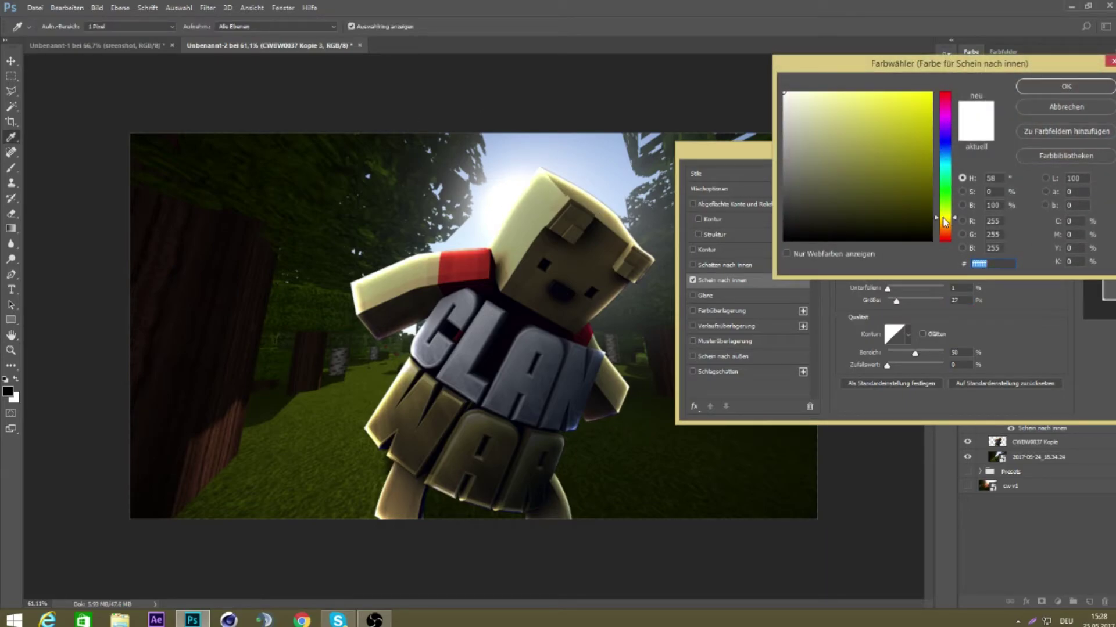
pyautogui.moveTo(816, 99); pyautogui.dragTo(816, 75)
pyautogui.click(1055, 89)
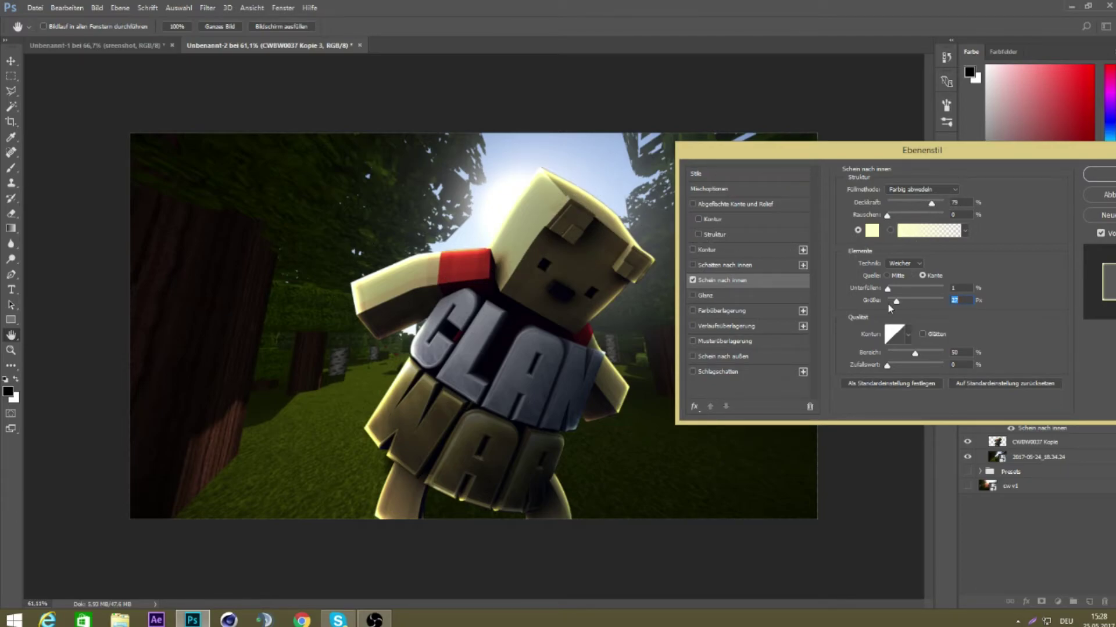
pyautogui.moveTo(895, 299); pyautogui.dragTo(894, 301)
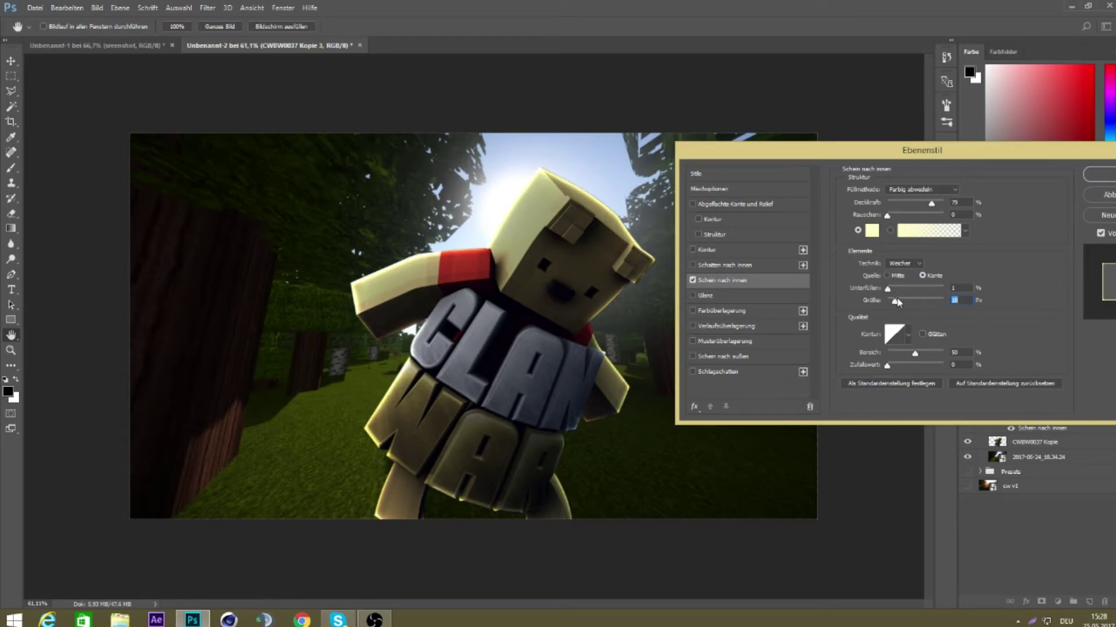
pyautogui.click(1104, 189)
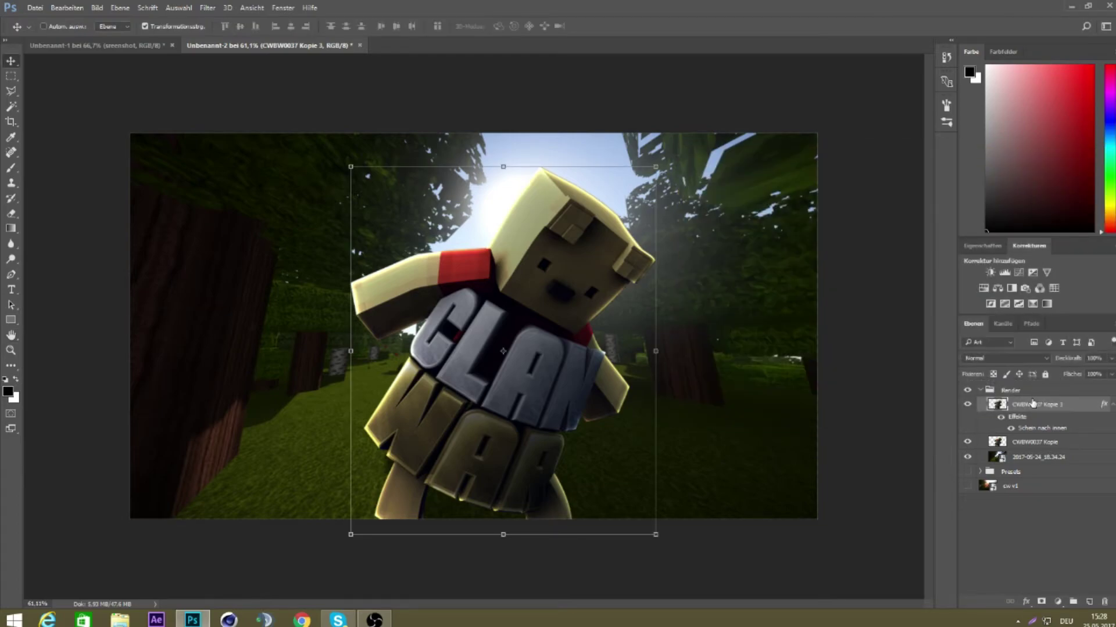
# - Duplicate the glowing Kopie 3 layer and move the copy, Kopie 4, into Presets
pyautogui.rightClick(1034, 403)
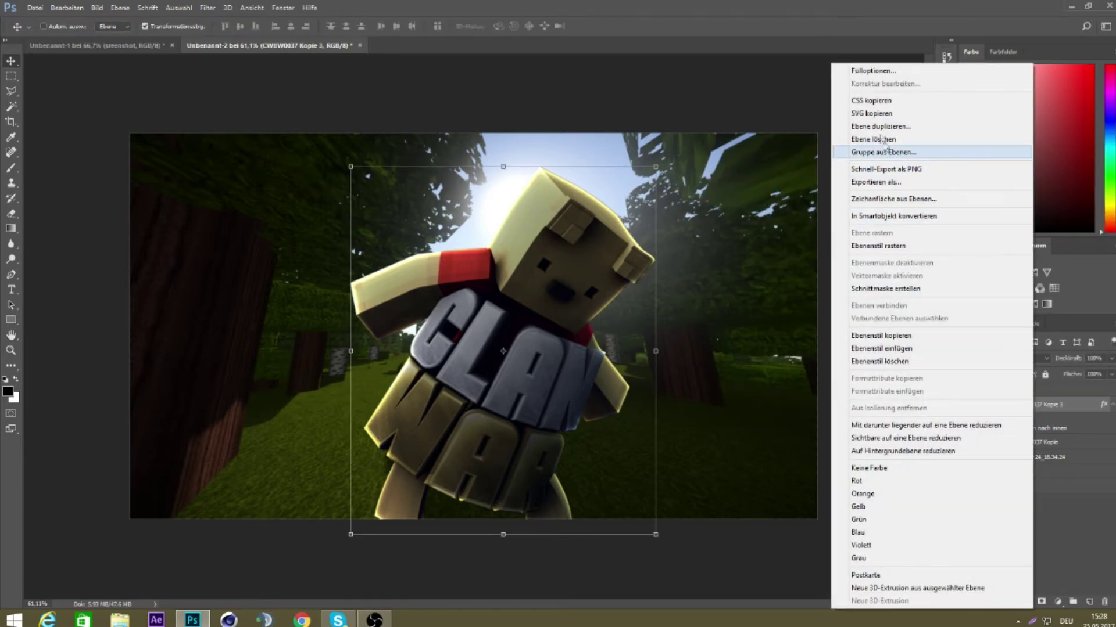
pyautogui.click(929, 127)
pyautogui.press('Return')
pyautogui.moveTo(1032, 410); pyautogui.dragTo(990, 507)
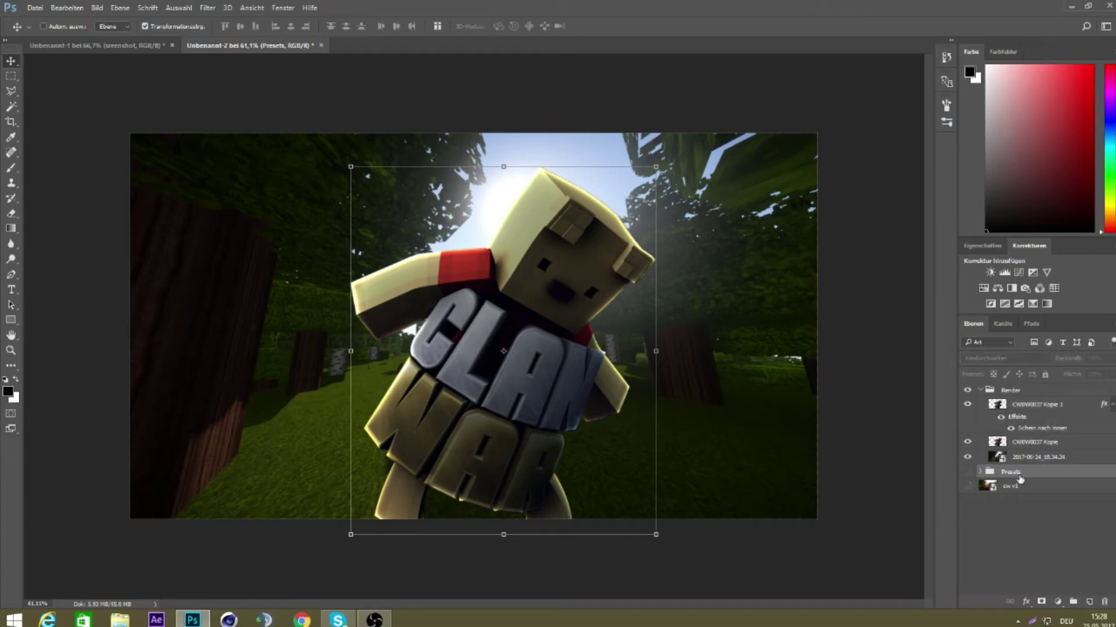
# - Rasterize the layer style of CWBW0037 Kopie 3 and erase parts of the glowing render
pyautogui.click(1024, 410)
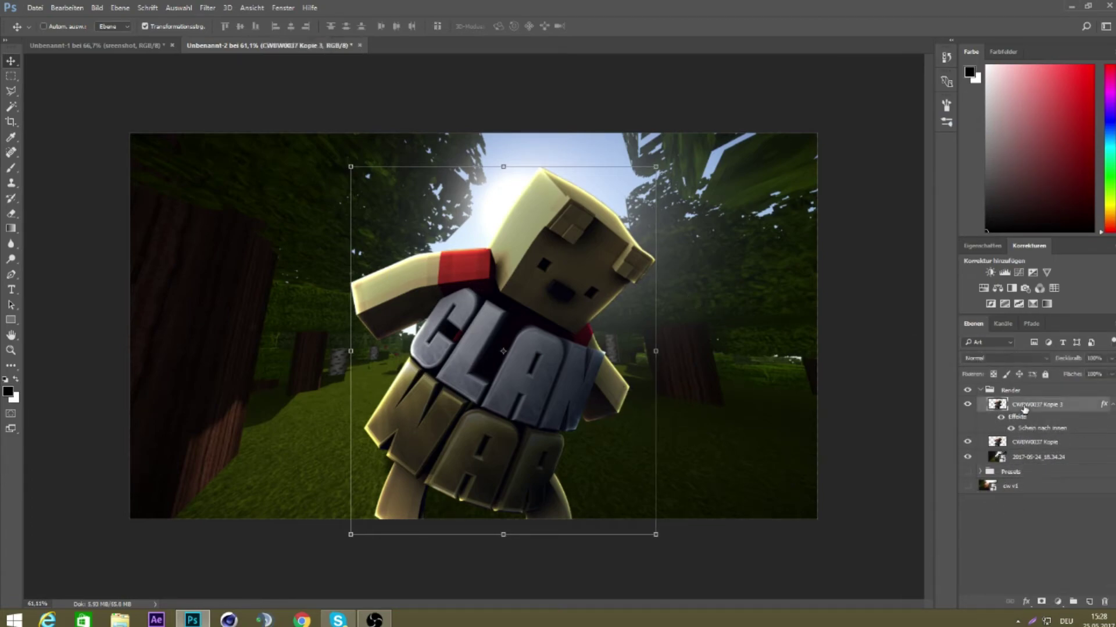
pyautogui.rightClick(1024, 410)
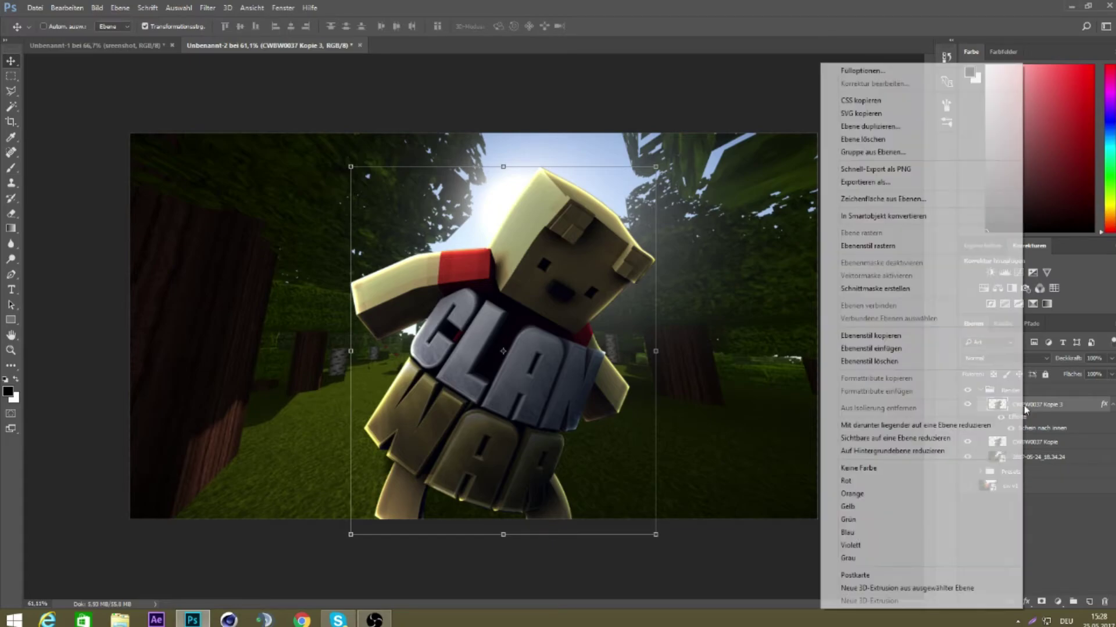
pyautogui.click(895, 245)
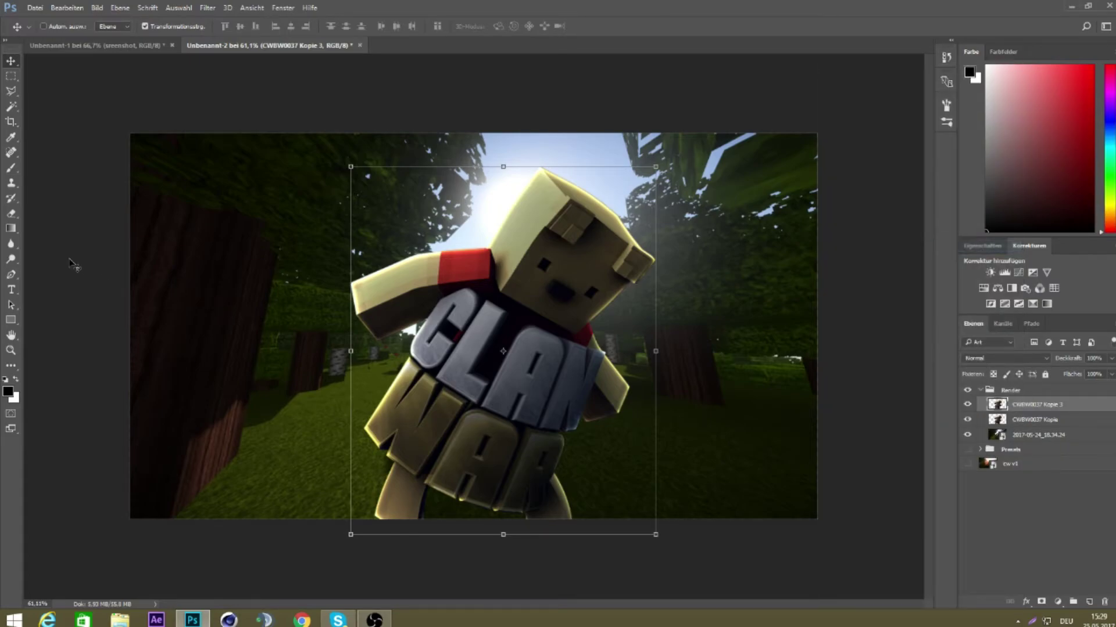
pyautogui.click(12, 215)
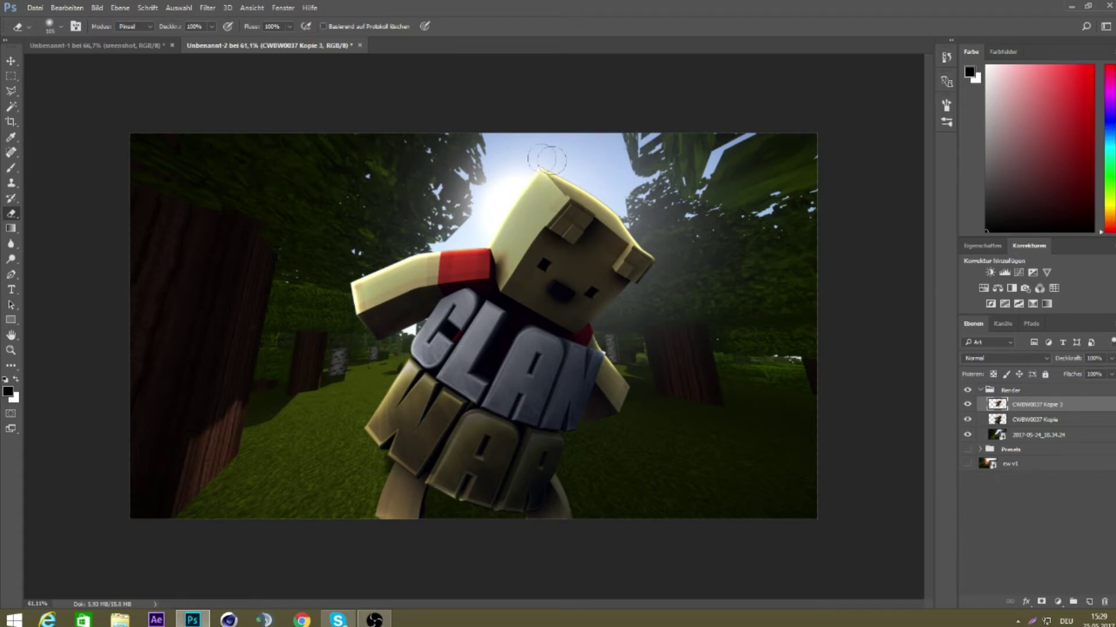
pyautogui.click(1027, 419)
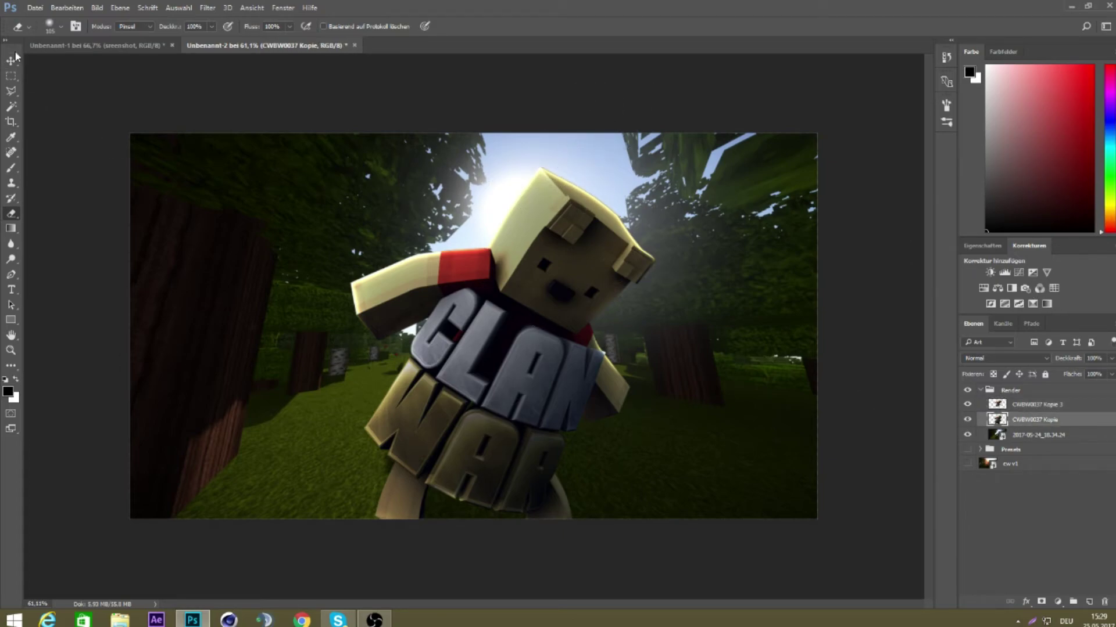
# - Nudge the character copy layer slightly and toggle a layer's visibility to compare
pyautogui.click(16, 66)
pyautogui.moveTo(535, 260); pyautogui.dragTo(537, 256)
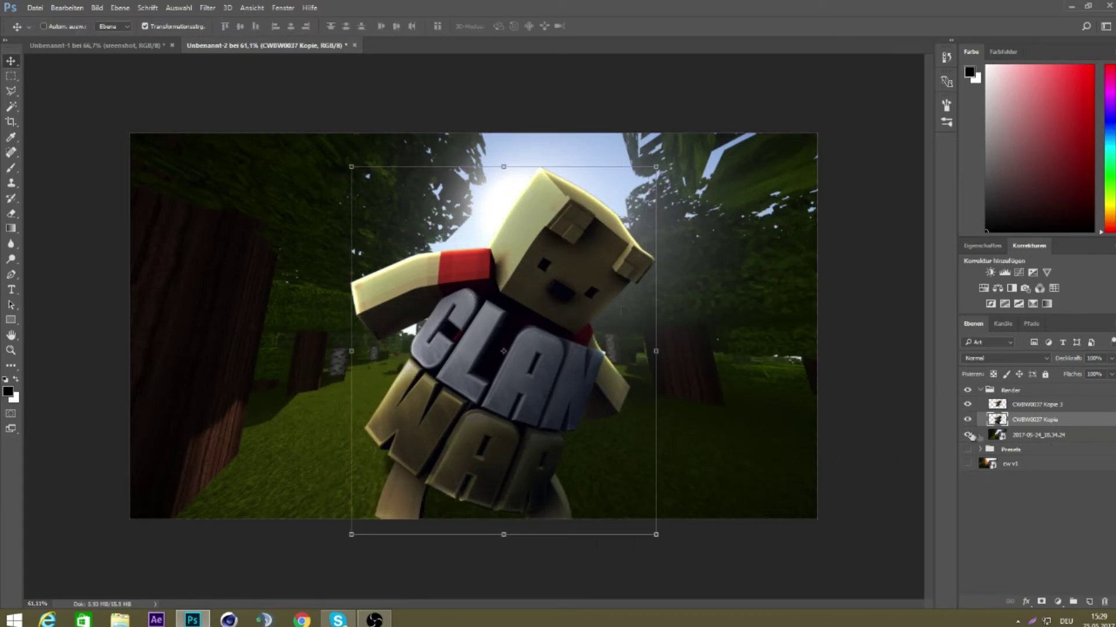
pyautogui.click(967, 419)
pyautogui.click(968, 406)
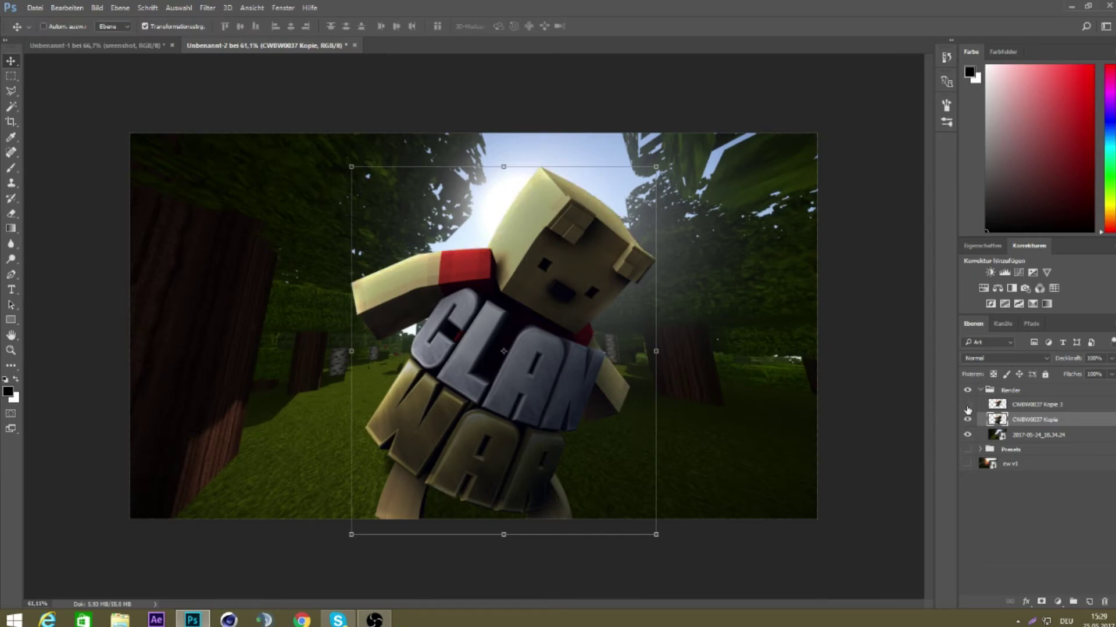
# - Merge CWBW0037 Kopie 3 with CWBW0037 Kopie and nudge the result up and left
pyautogui.click(1056, 407)
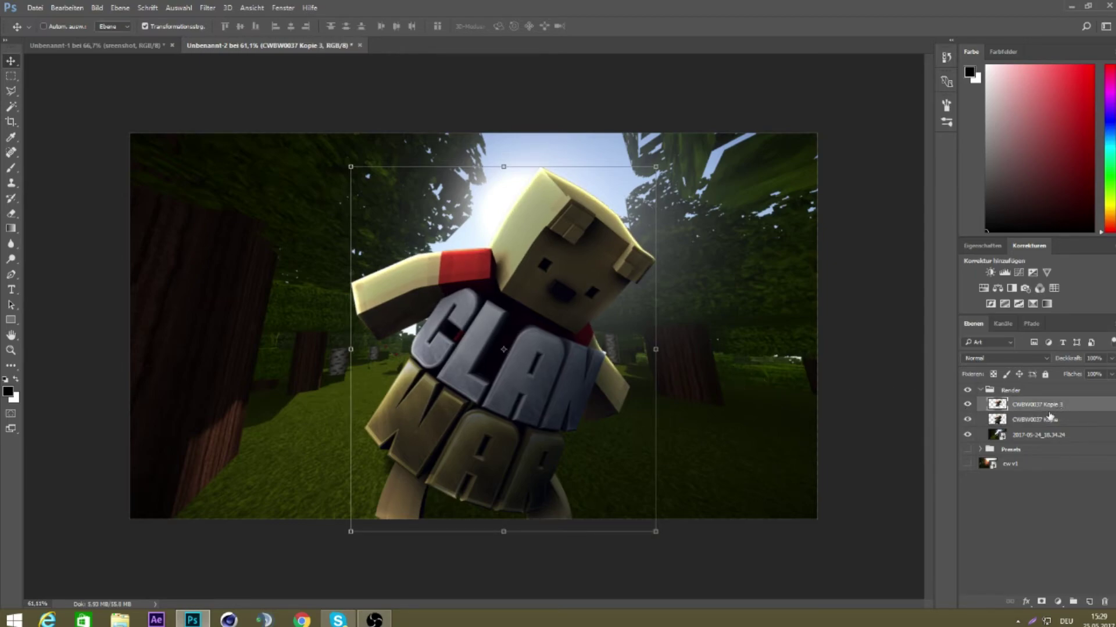
pyautogui.keyDown('ctrl'); pyautogui.click(1056, 420); pyautogui.keyUp('ctrl')
pyautogui.rightClick(1052, 420)
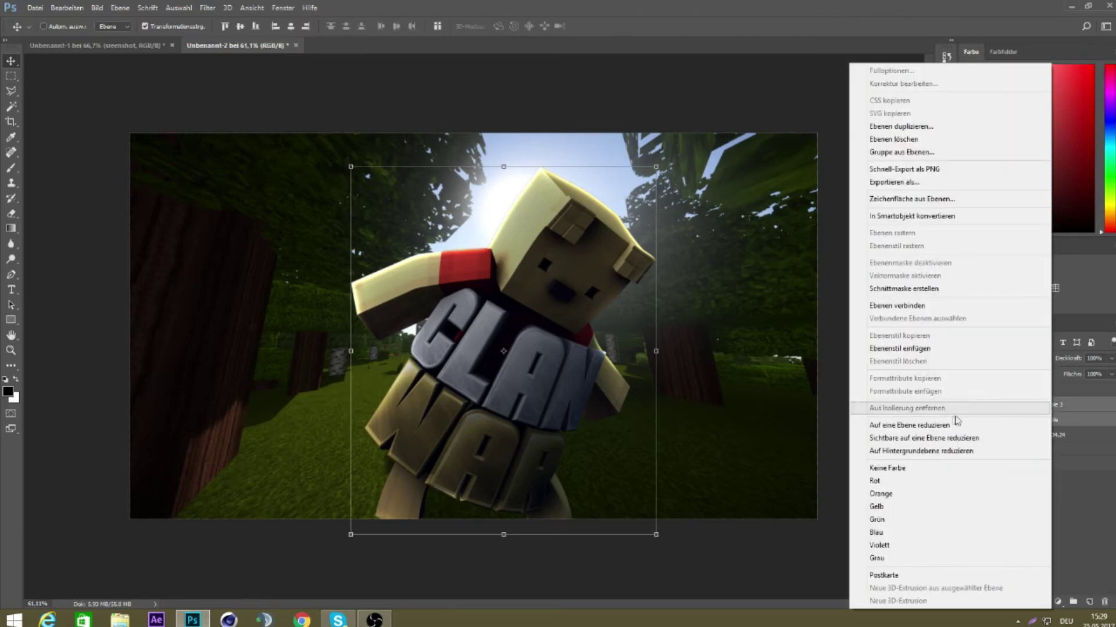
pyautogui.click(945, 426)
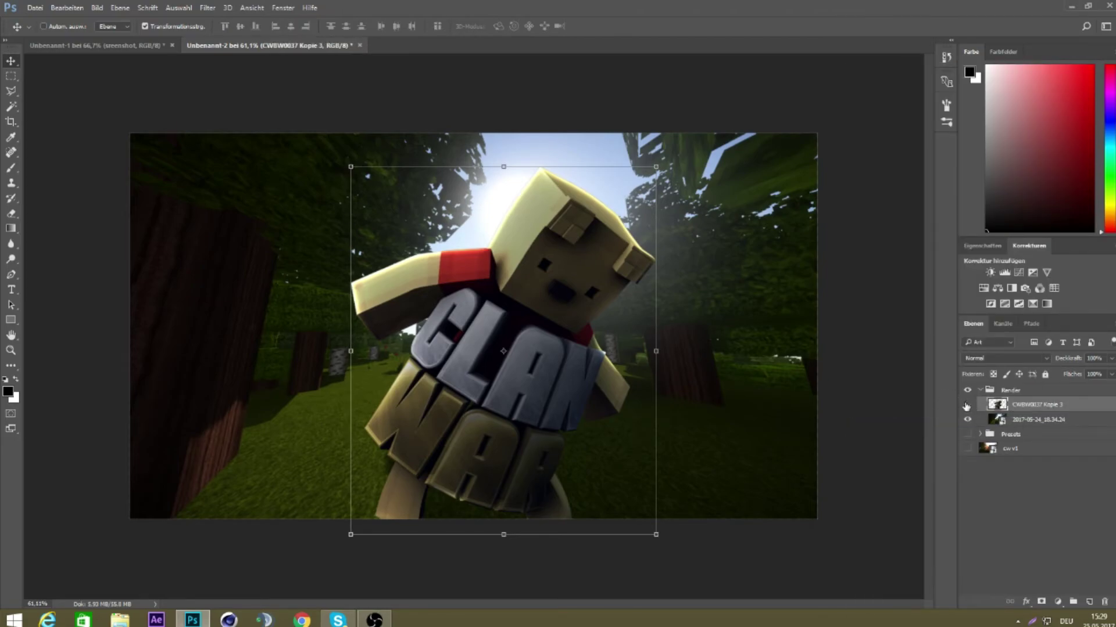
pyautogui.moveTo(583, 271)
pyautogui.mouseDown()
pyautogui.moveTo(595, 267)
pyautogui.moveTo(575, 259)
pyautogui.mouseUp()
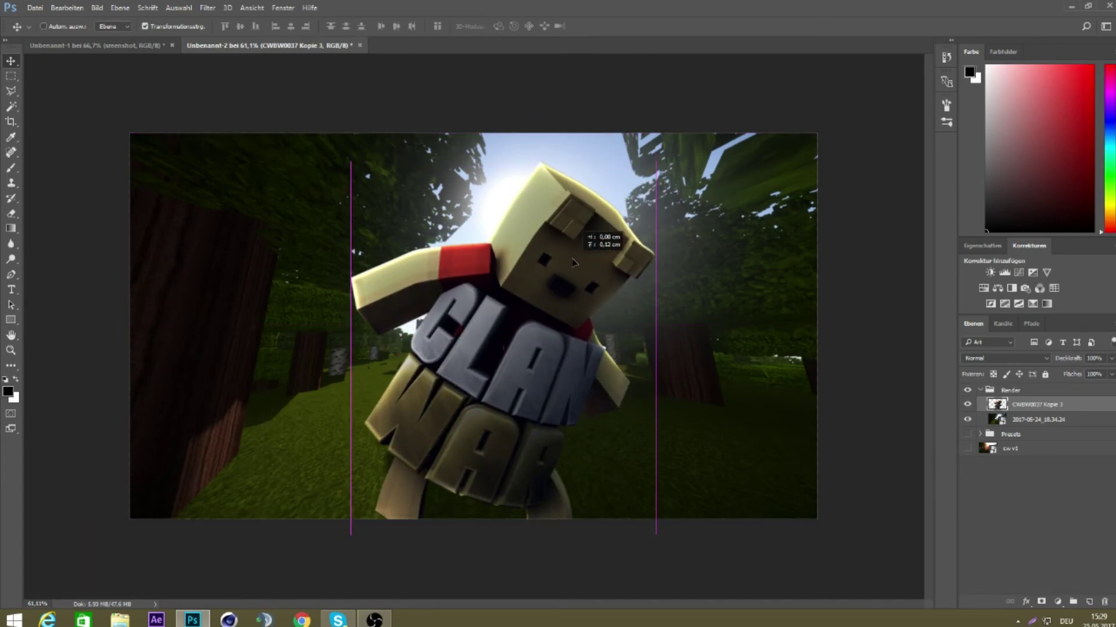
pyautogui.moveTo(573, 264); pyautogui.dragTo(566, 259)
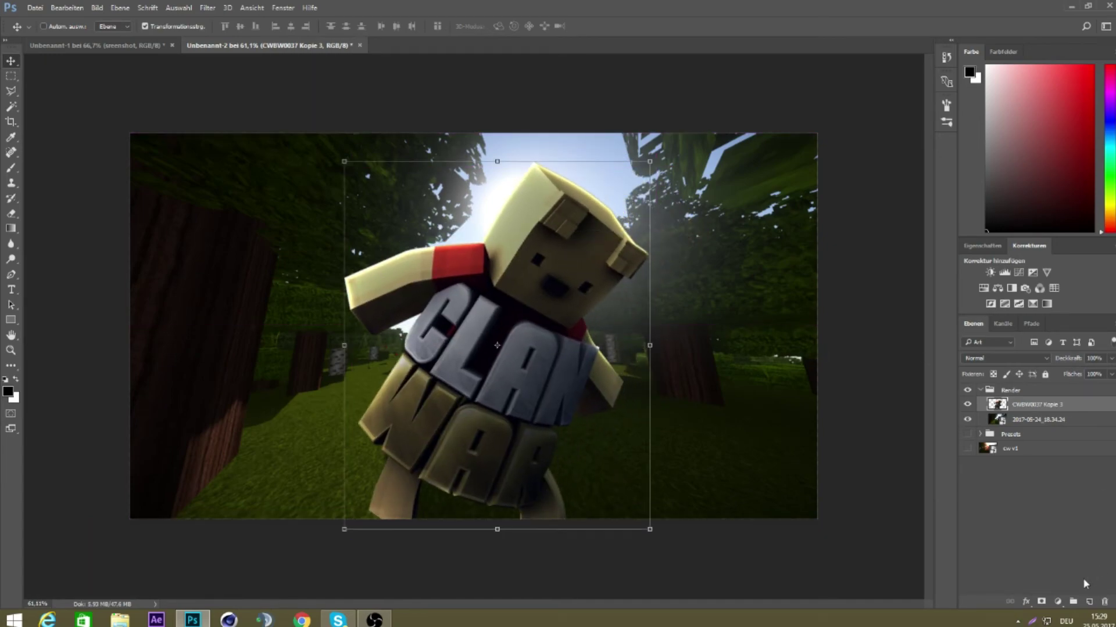
# - Add a new empty layer above the forest background and set up a white brush
pyautogui.click(1027, 419)
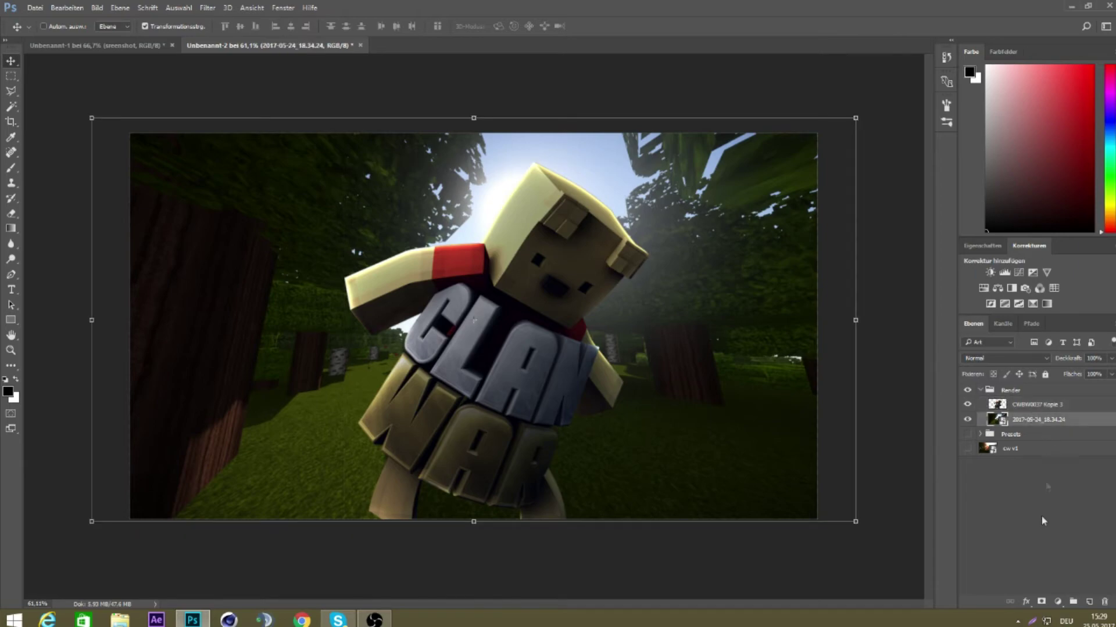
pyautogui.click(1104, 602)
pyautogui.press('Escape')
pyautogui.click(1088, 602)
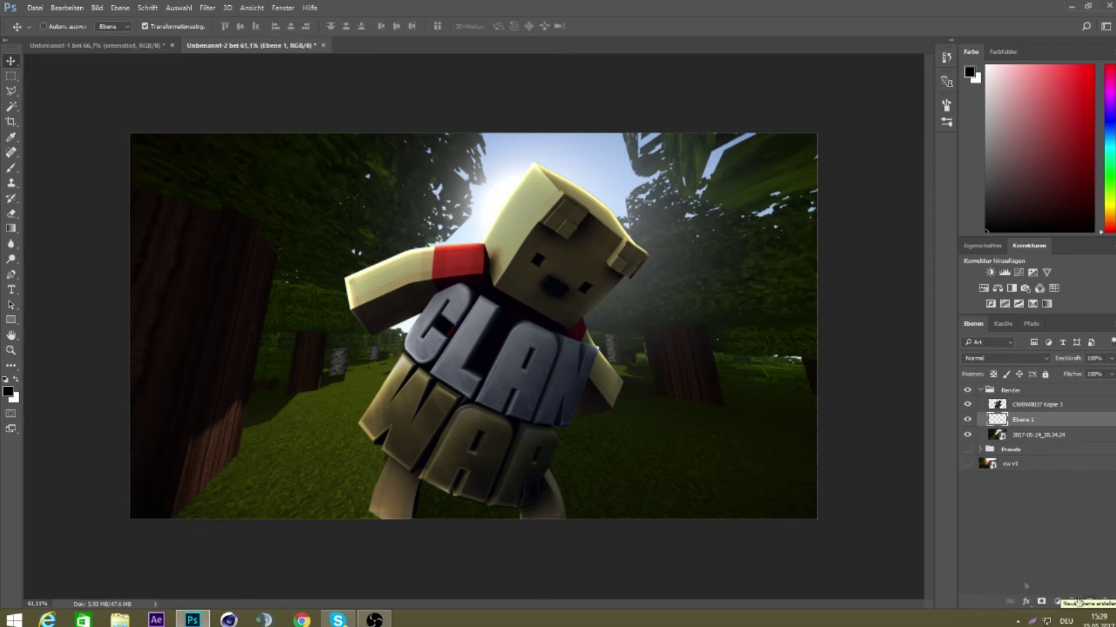
pyautogui.click(11, 168)
pyautogui.click(8, 392)
pyautogui.moveTo(889, 166); pyautogui.dragTo(583, 24)
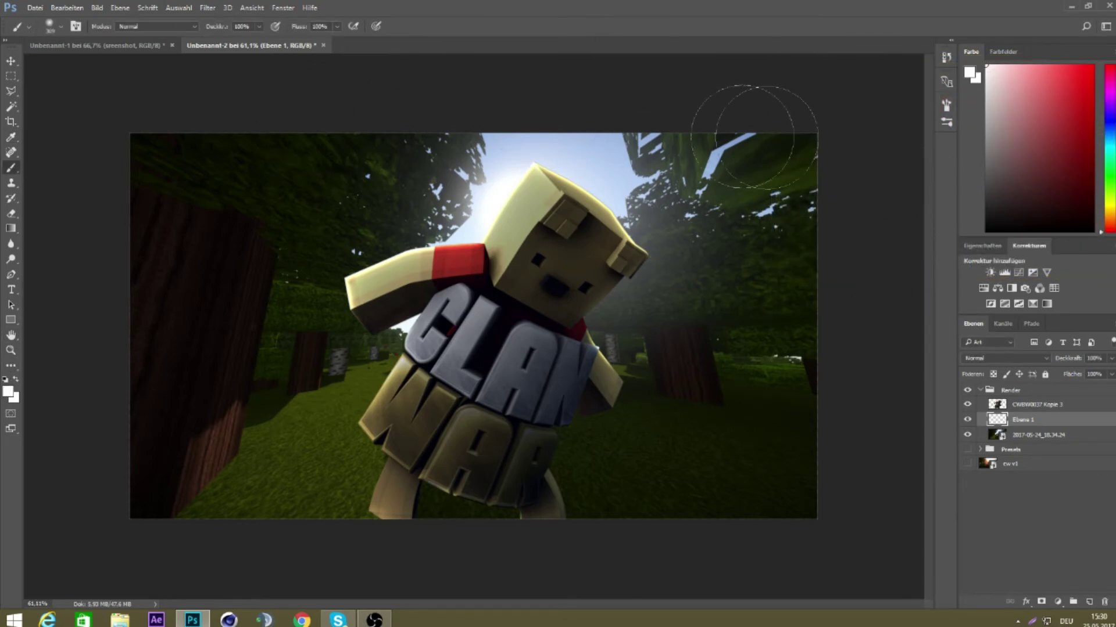
# - Paint soft white light across the sky around the head and lower the layer's opacity
pyautogui.moveTo(407, 174); pyautogui.dragTo(727, 145)
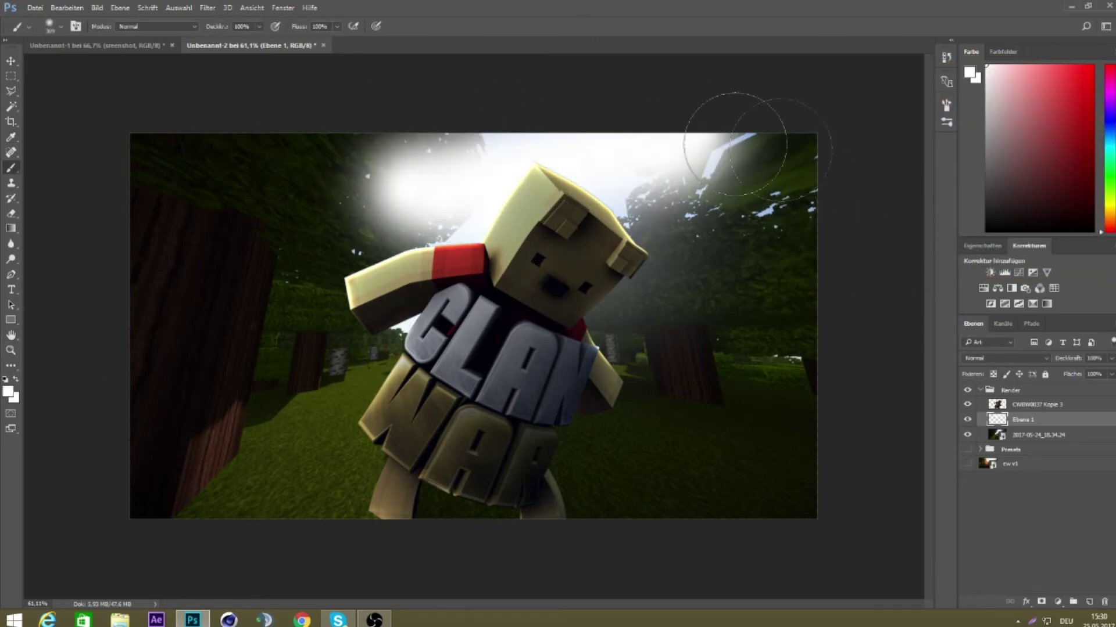
pyautogui.moveTo(639, 140); pyautogui.dragTo(767, 169)
pyautogui.moveTo(424, 221)
pyautogui.mouseDown()
pyautogui.moveTo(465, 185)
pyautogui.moveTo(395, 151)
pyautogui.mouseUp()
pyautogui.click(1111, 359)
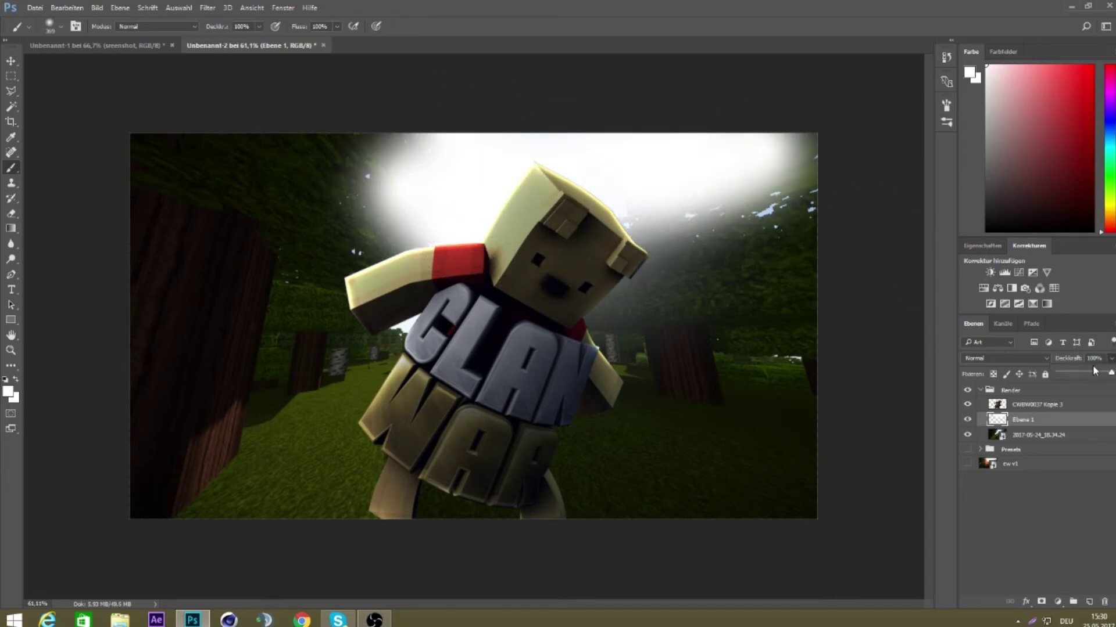
pyautogui.moveTo(1091, 377); pyautogui.dragTo(1059, 377)
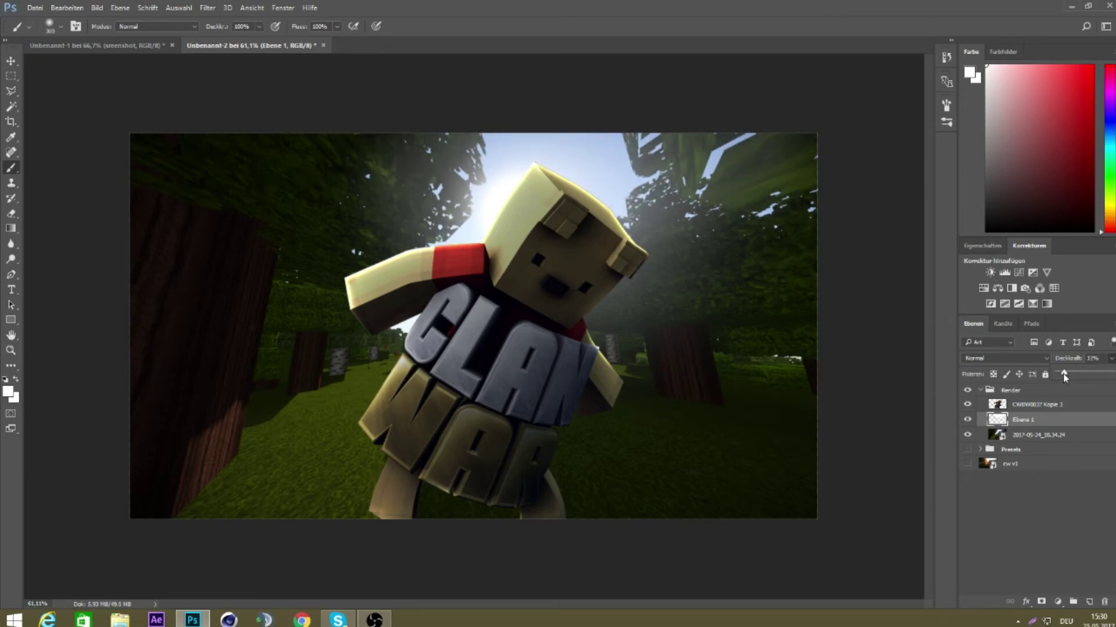
pyautogui.click(10, 60)
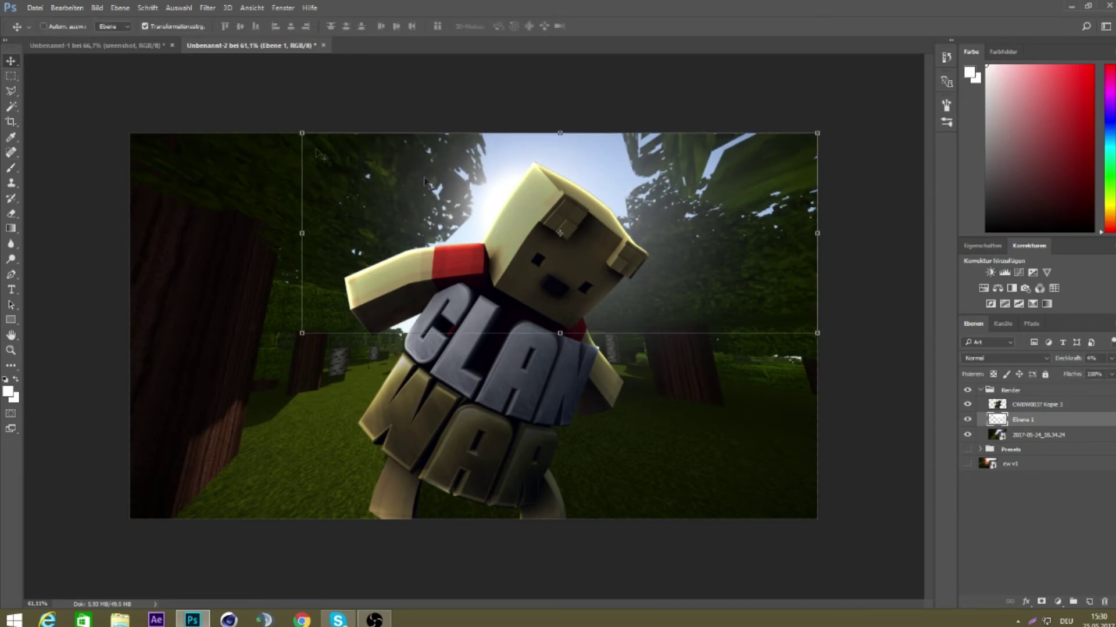
# - Compare the Ebene 1 light layer on and off, then open pack new.psd
pyautogui.click(966, 419)
pyautogui.click(33, 7)
pyautogui.click(44, 30)
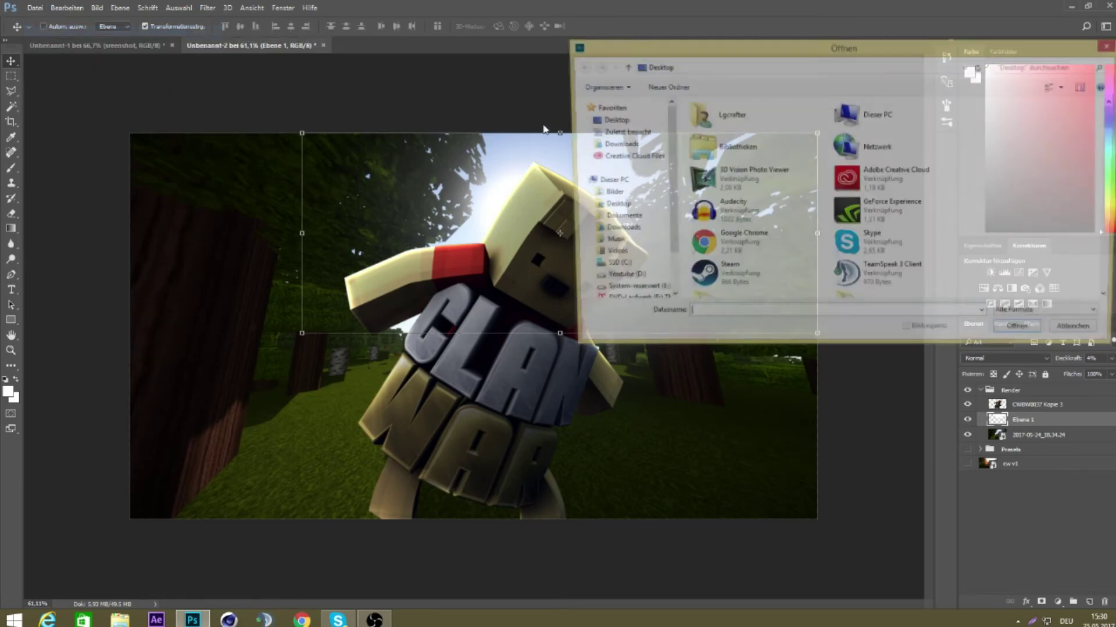
pyautogui.write('data')
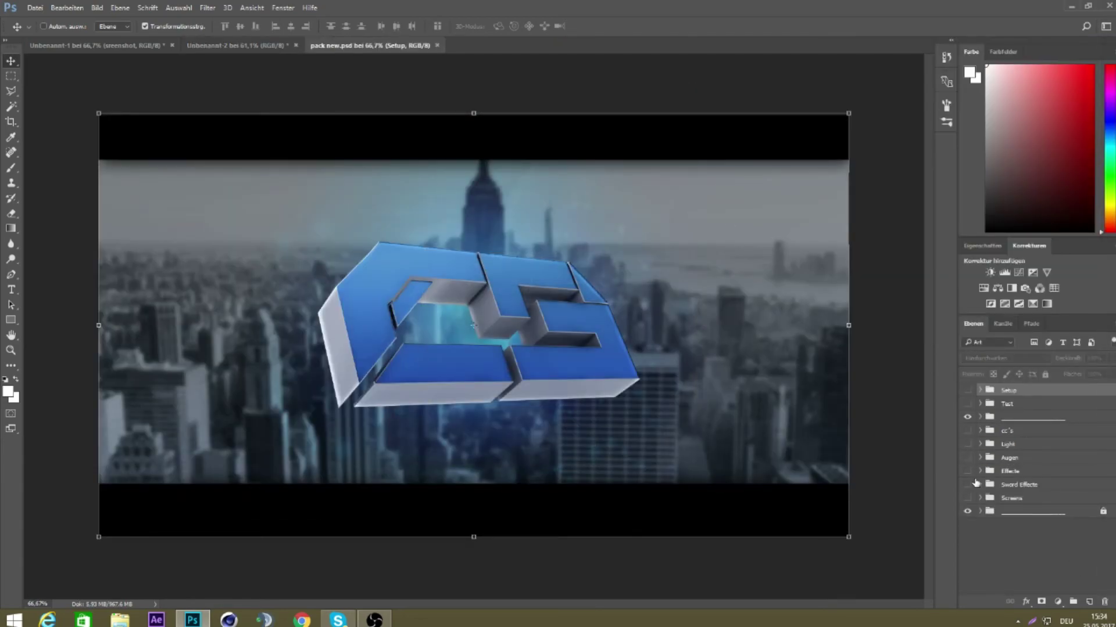
# - In pack new.psd, reveal the Light group's layer 1 and shift its orange glow toward the centre
pyautogui.click(968, 473)
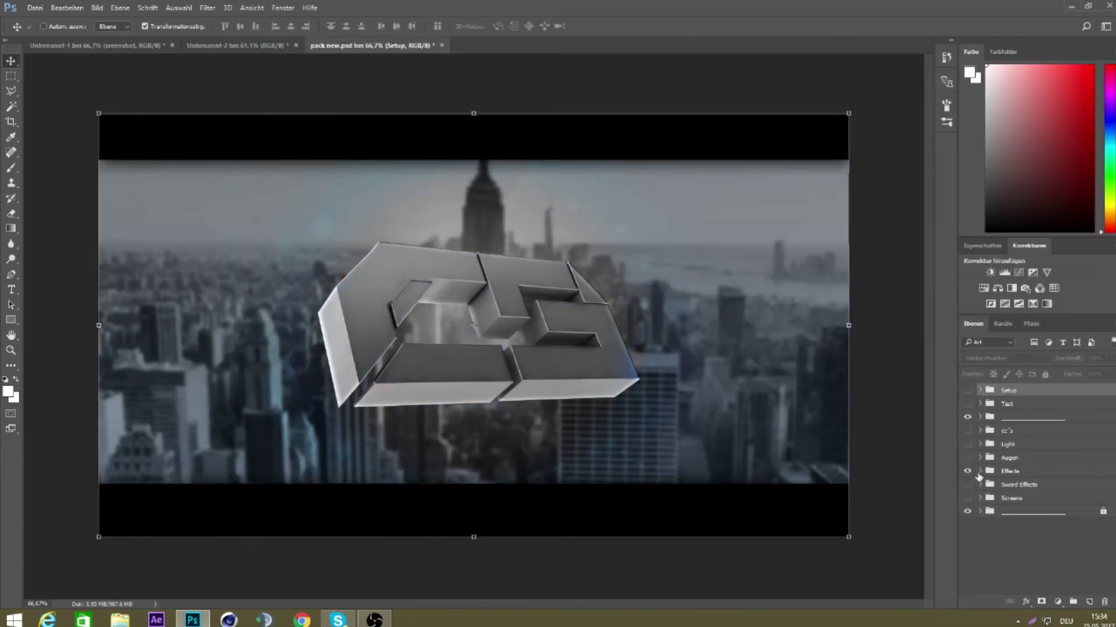
pyautogui.click(965, 463)
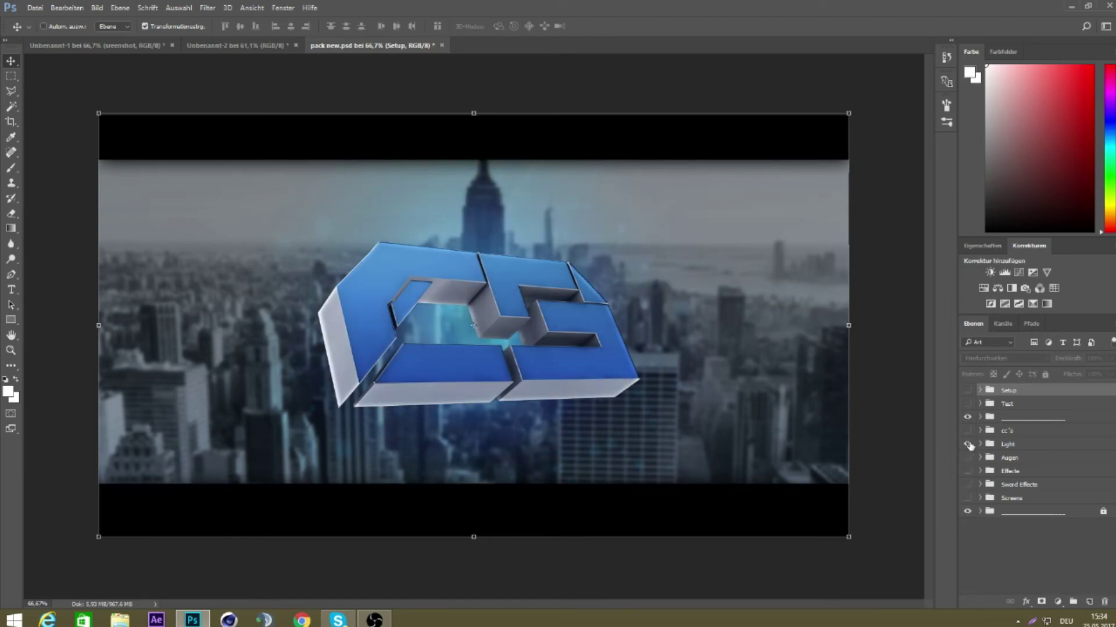
pyautogui.click(980, 445)
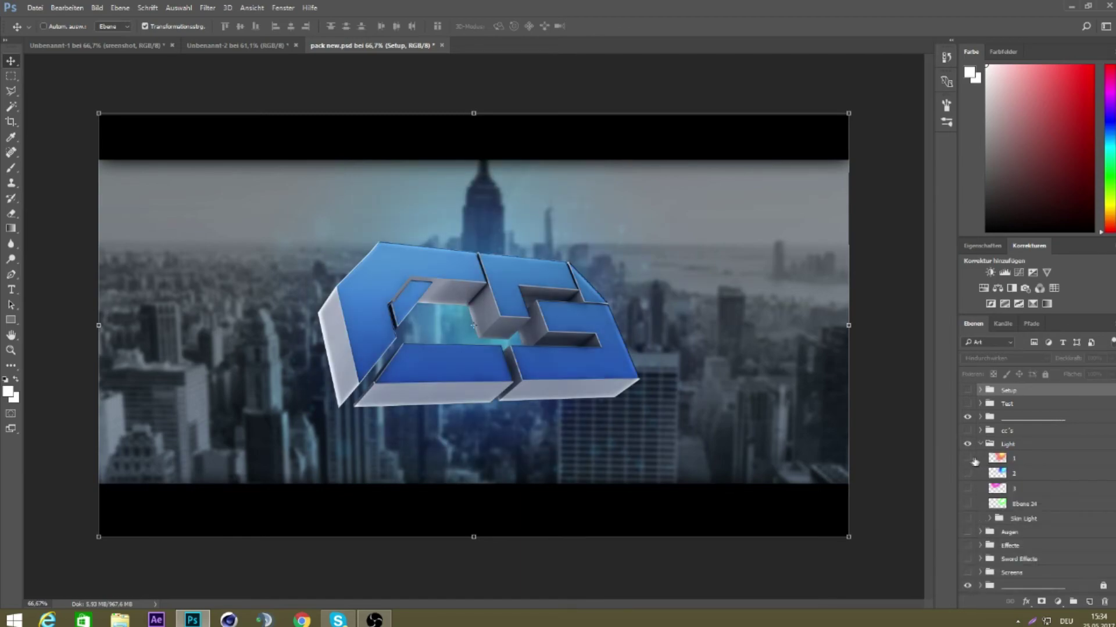
pyautogui.click(976, 461)
pyautogui.click(1023, 458)
pyautogui.moveTo(738, 116); pyautogui.dragTo(566, 116)
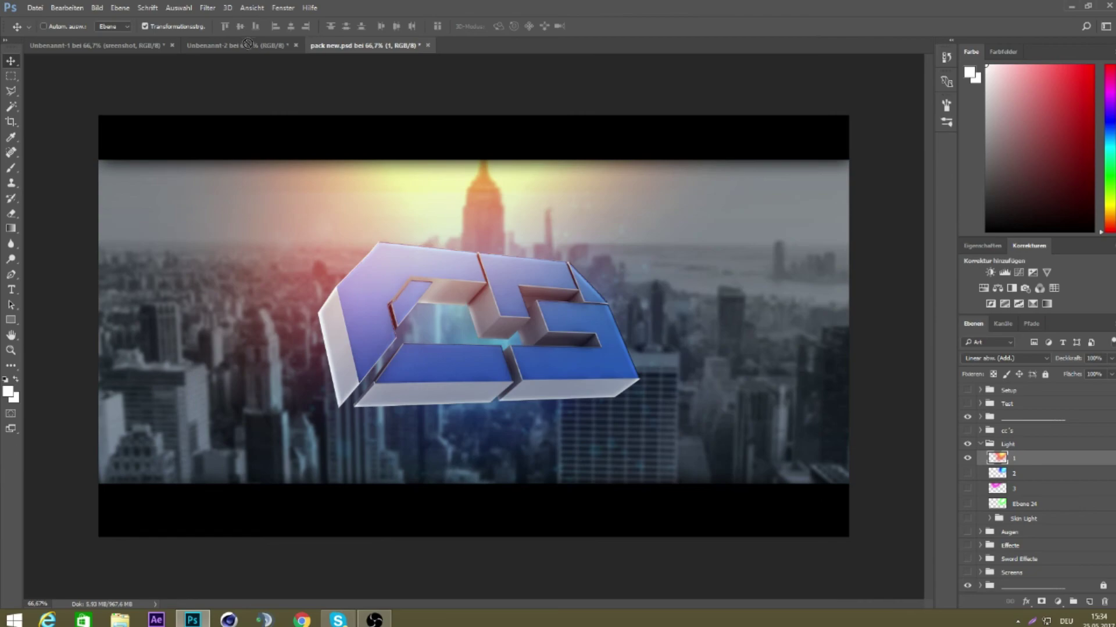
pyautogui.click(247, 45)
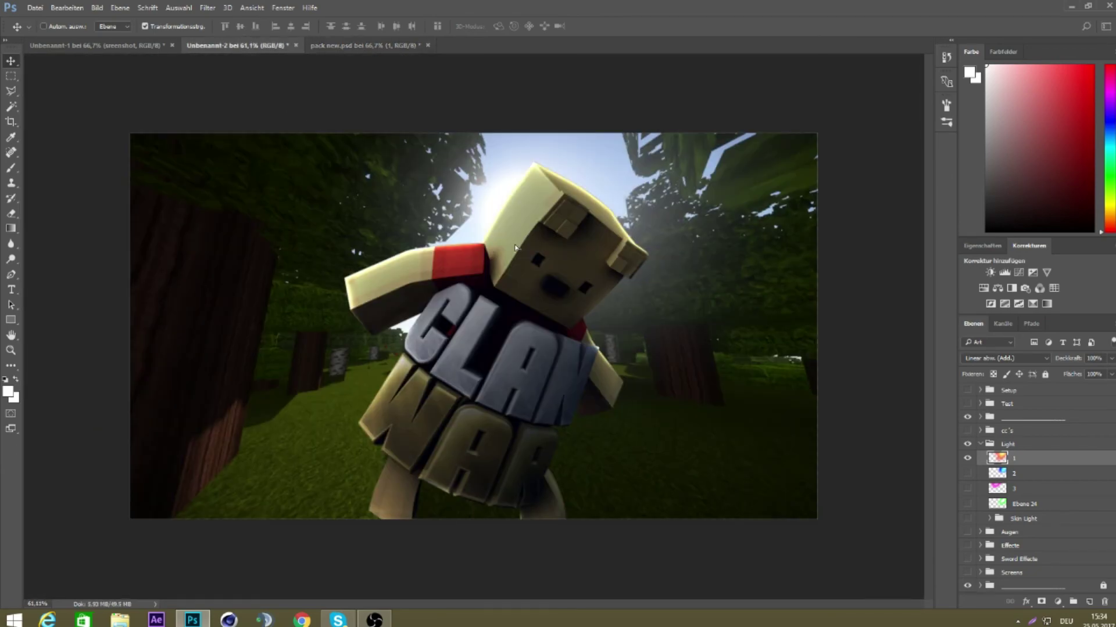
# - Copy the orange light layer 1 into the clan-war image and position it over the sun
pyautogui.moveTo(514, 248)
pyautogui.mouseDown()
pyautogui.moveTo(710, 343)
pyautogui.moveTo(726, 332)
pyautogui.moveTo(720, 273)
pyautogui.moveTo(695, 283)
pyautogui.mouseUp()
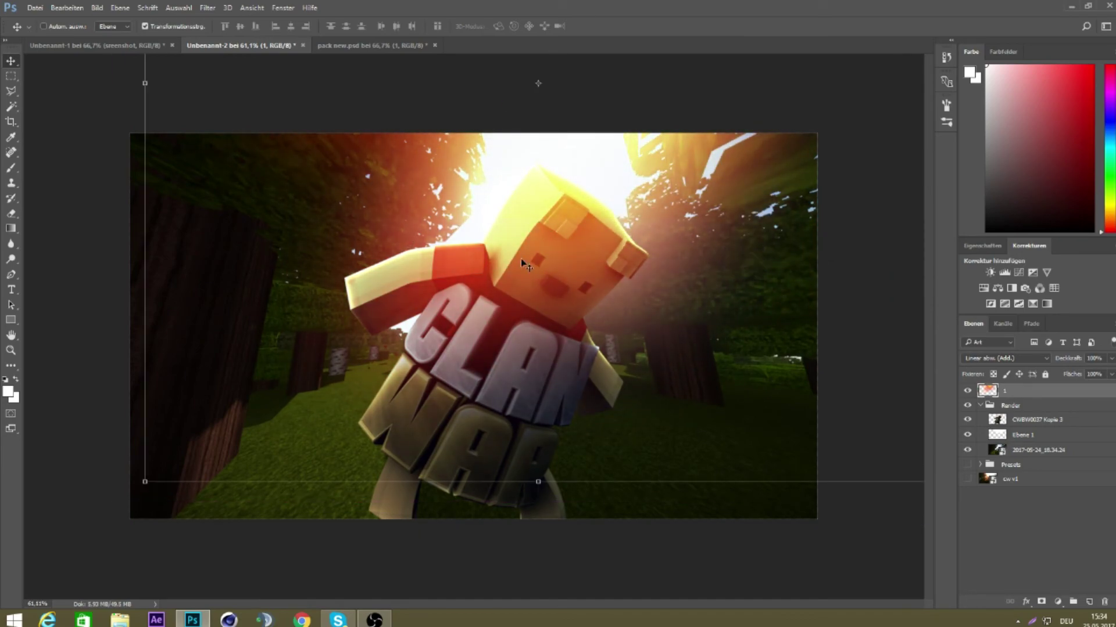
pyautogui.moveTo(575, 231); pyautogui.dragTo(568, 243)
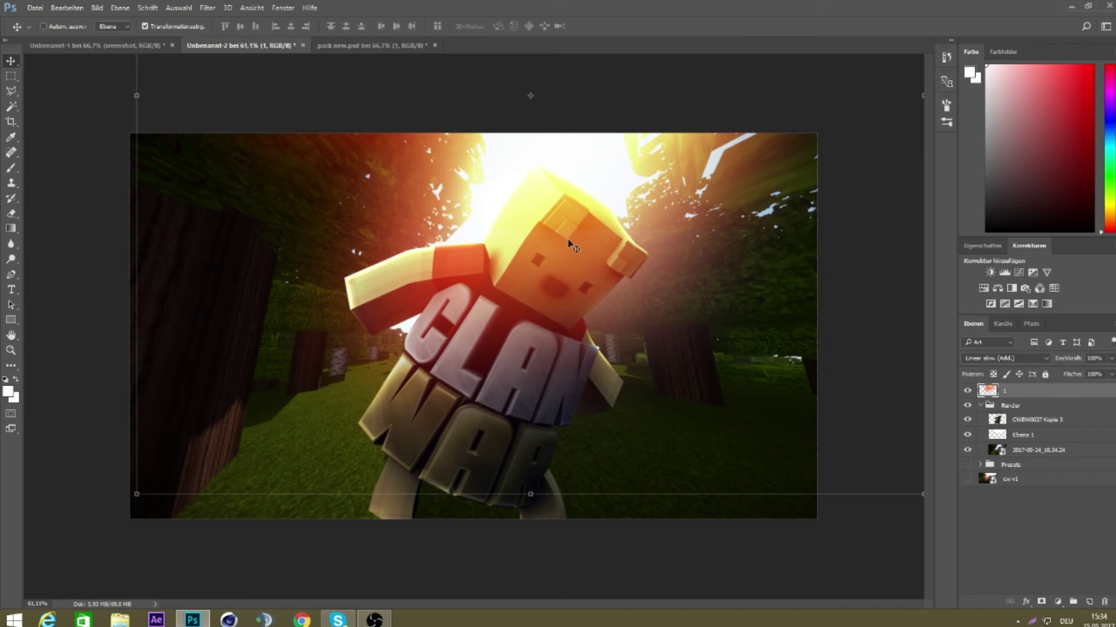
pyautogui.moveTo(760, 259); pyautogui.dragTo(765, 261)
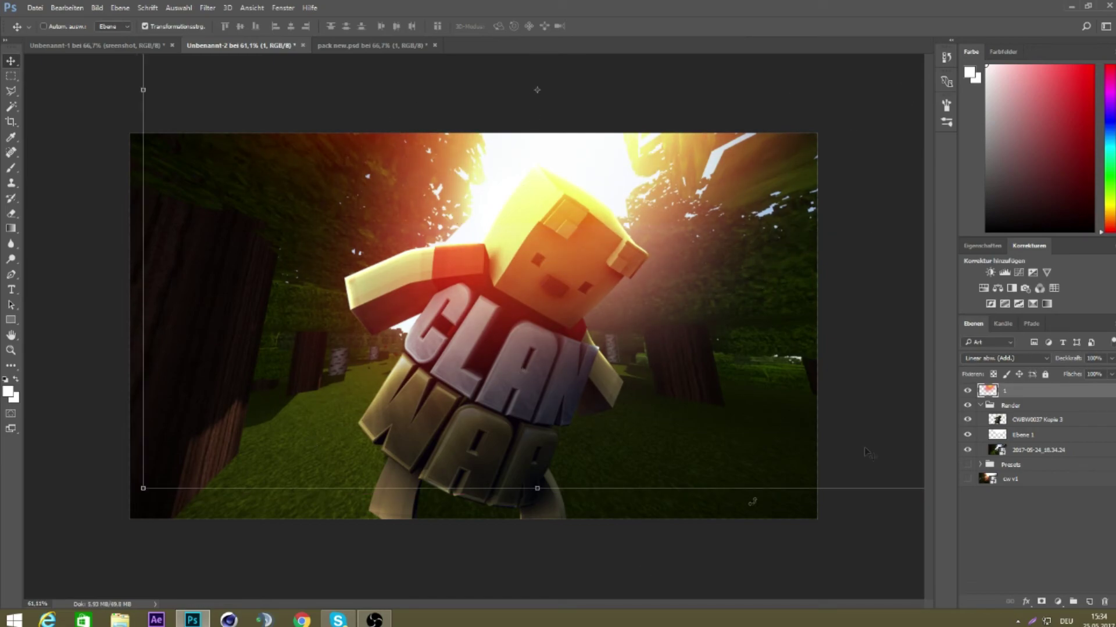
# - Add a new empty layer in the Render group, clipped to the character layer
pyautogui.click(1021, 410)
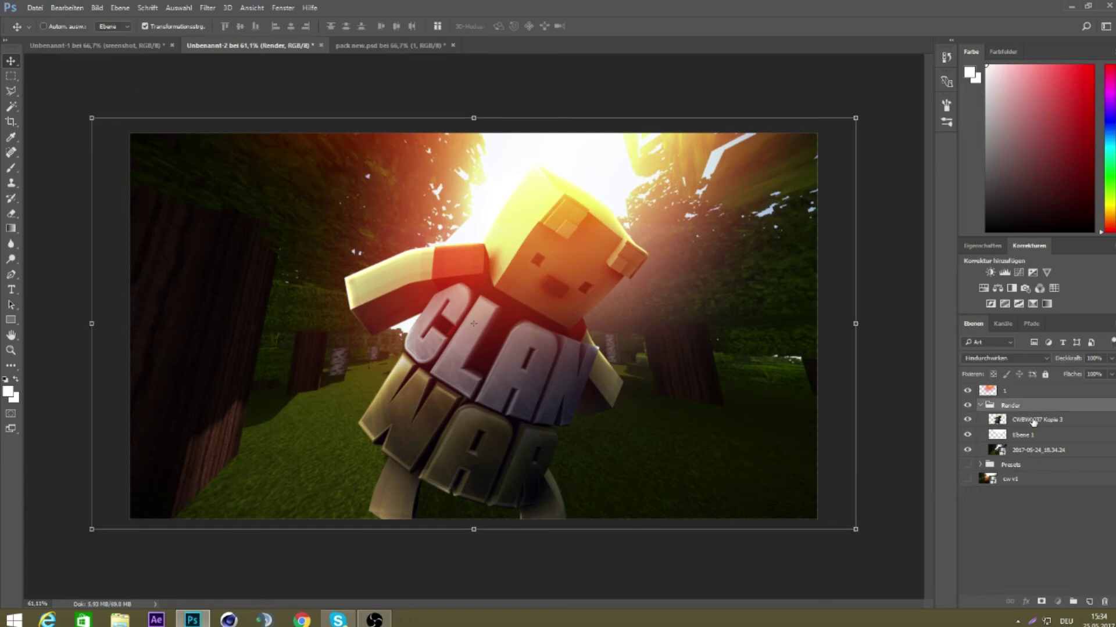
pyautogui.click(1089, 602)
pyautogui.rightClick(1049, 427)
pyautogui.click(953, 288)
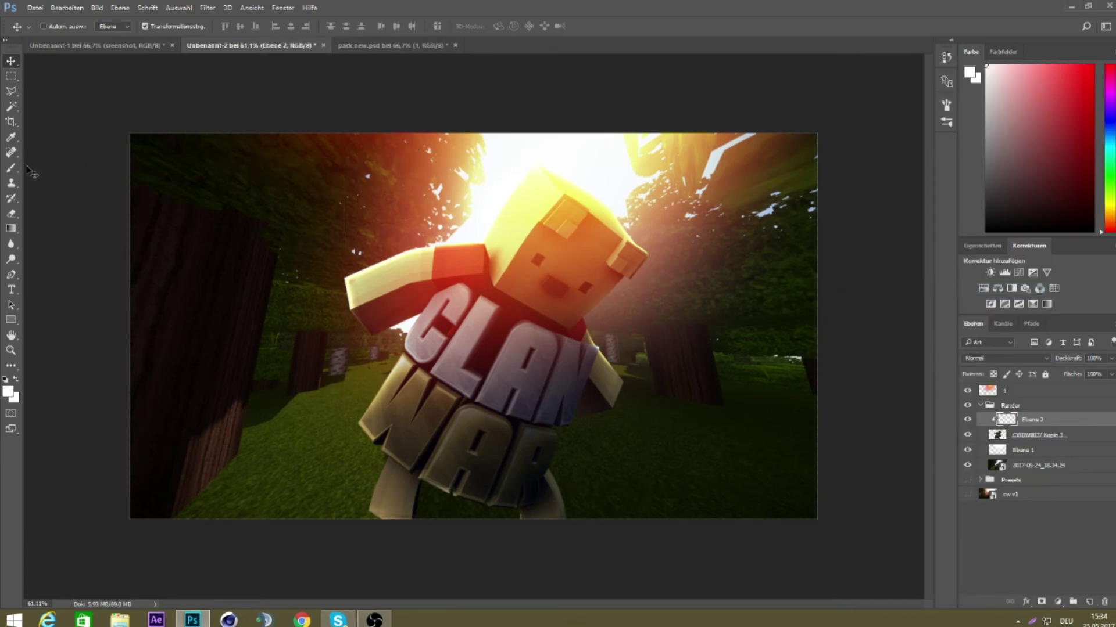
# - Set a black (000000) brush and re-create Ebene 2's clipping mask on the character
pyautogui.click(11, 167)
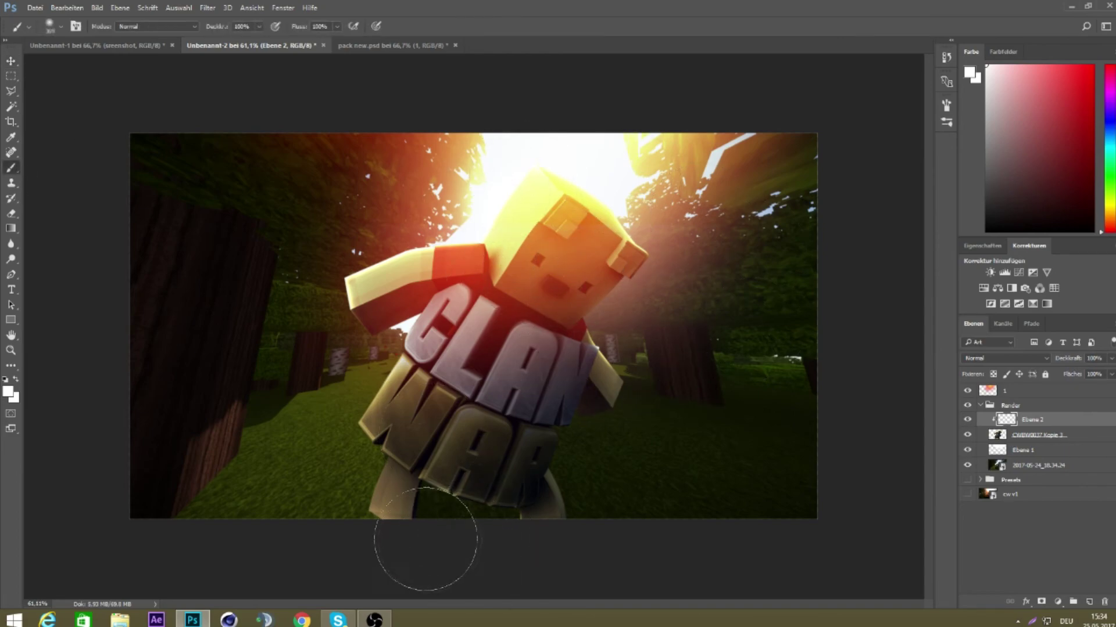
pyautogui.click(8, 392)
pyautogui.write('000000')
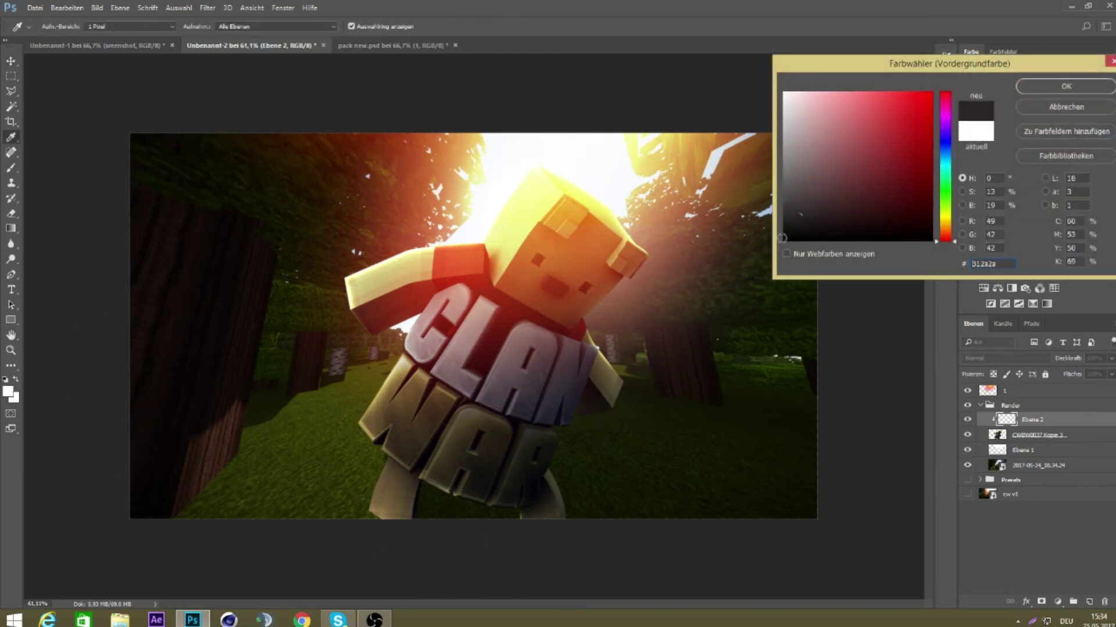
pyautogui.press('Return')
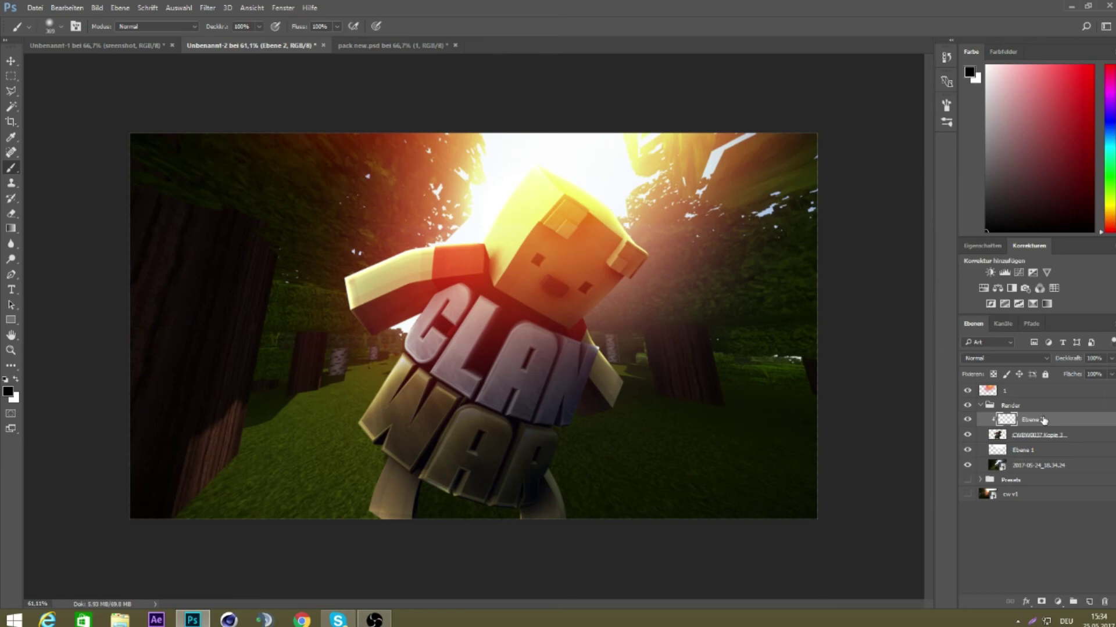
pyautogui.rightClick(1043, 420)
pyautogui.click(906, 291)
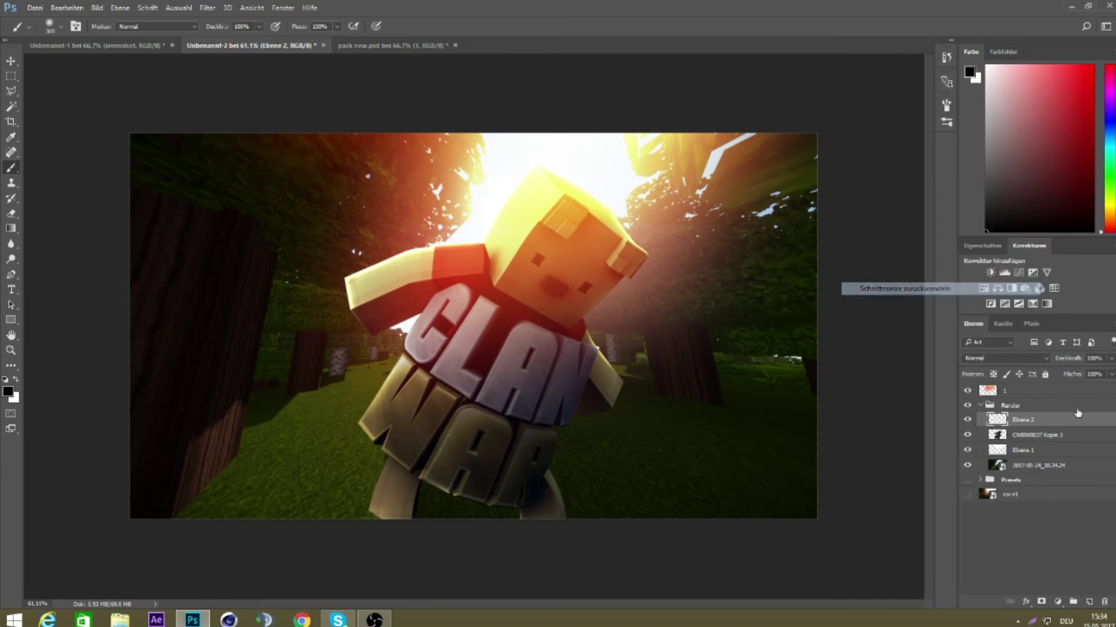
pyautogui.rightClick(1061, 424)
pyautogui.click(941, 289)
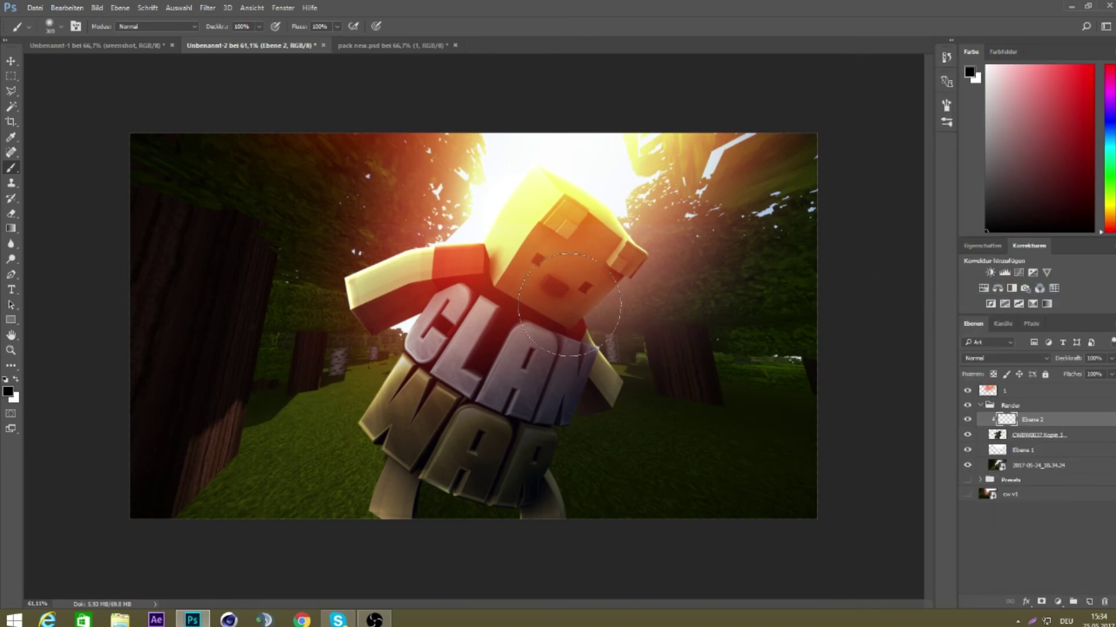
# - Paint black shading over the character's face and body, then lower the layer opacity to 42%
pyautogui.moveTo(575, 264)
pyautogui.mouseDown()
pyautogui.moveTo(476, 460)
pyautogui.moveTo(472, 391)
pyautogui.mouseUp()
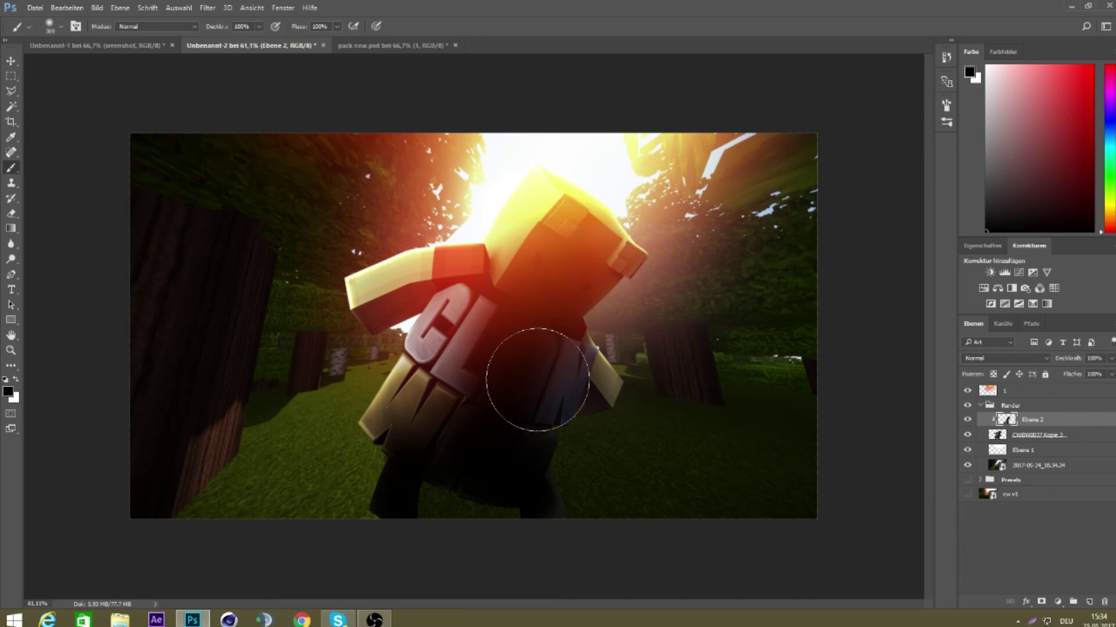
pyautogui.moveTo(567, 425)
pyautogui.mouseDown()
pyautogui.moveTo(498, 406)
pyautogui.moveTo(419, 325)
pyautogui.mouseUp()
pyautogui.click(1111, 358)
pyautogui.moveTo(1112, 374); pyautogui.dragTo(1096, 376)
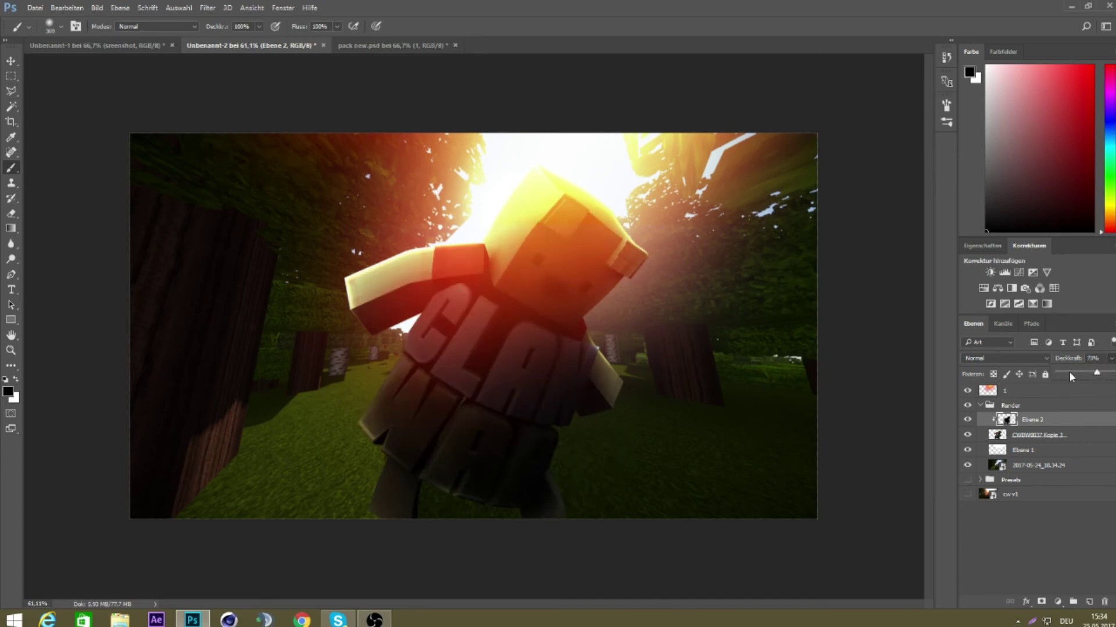
pyautogui.moveTo(1072, 377); pyautogui.dragTo(1081, 376)
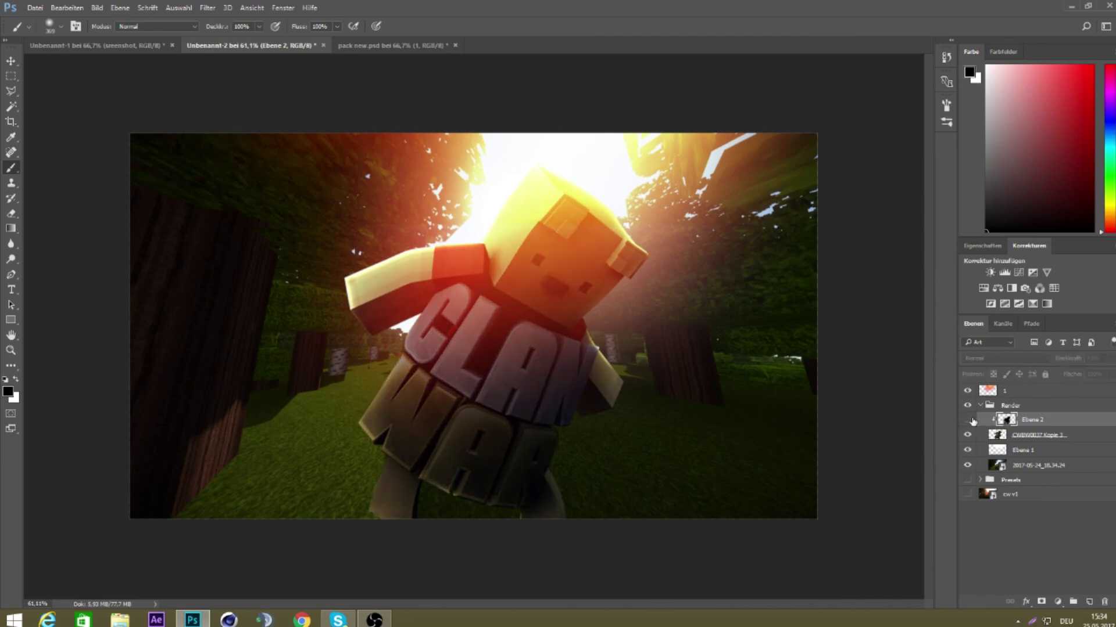
# - Delete layer 1, the orange sun glow, leaving only Render, Presets and cw-v5
pyautogui.scroll(-3, 601, 357)
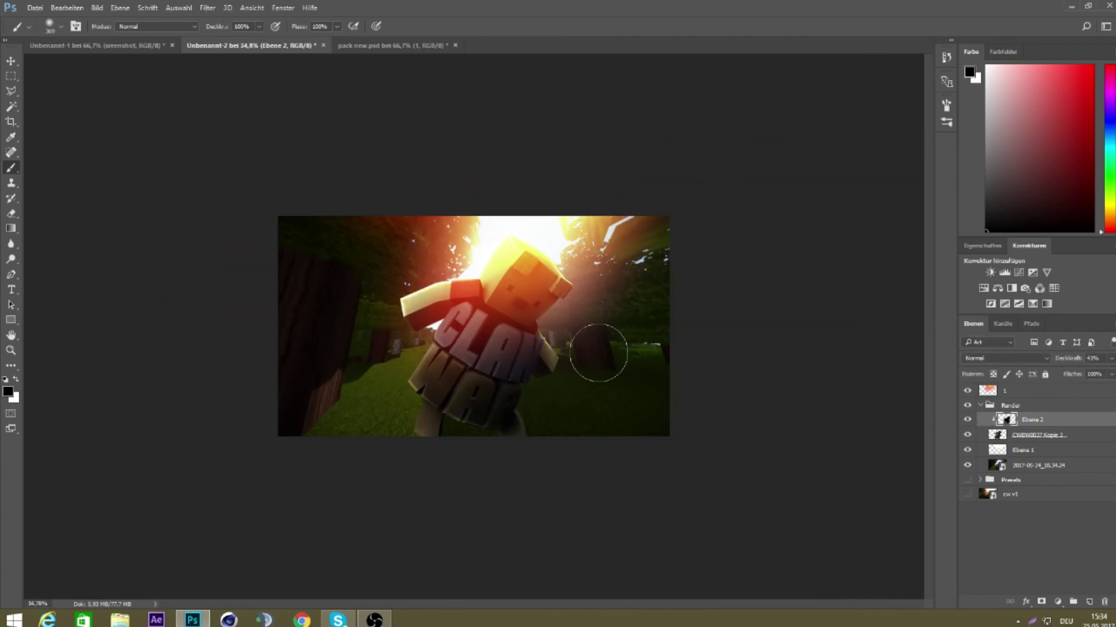
pyautogui.scroll(2, 601, 357)
pyautogui.scroll(1, 600, 355)
pyautogui.scroll(-1, 599, 353)
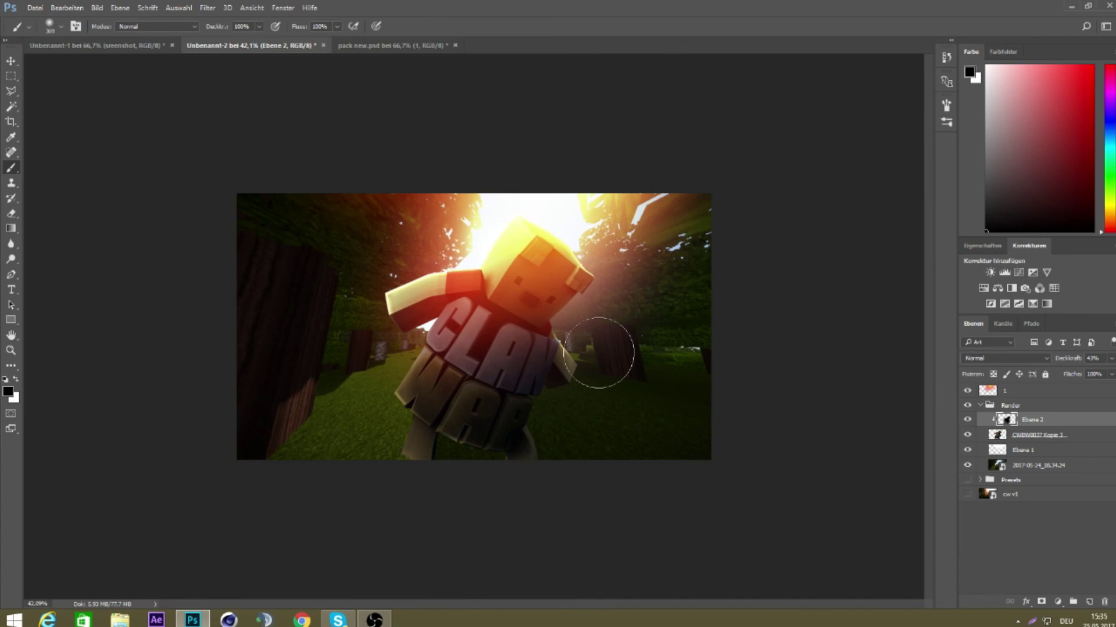
pyautogui.click(10, 60)
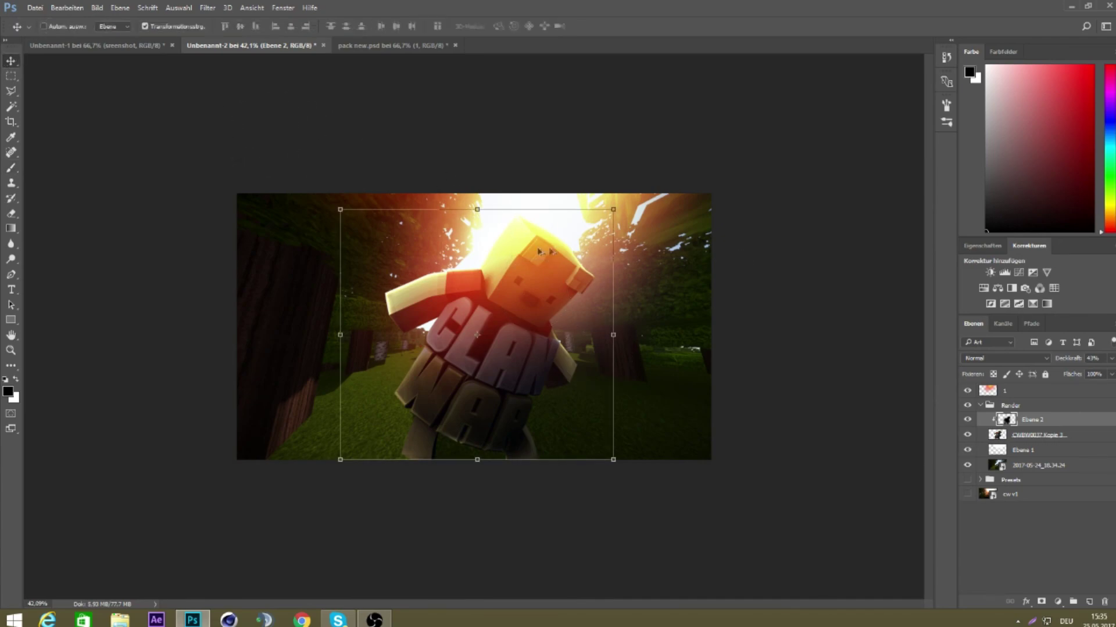
pyautogui.scroll(-3, 551, 251)
pyautogui.scroll(2, 537, 248)
pyautogui.scroll(1, 465, 244)
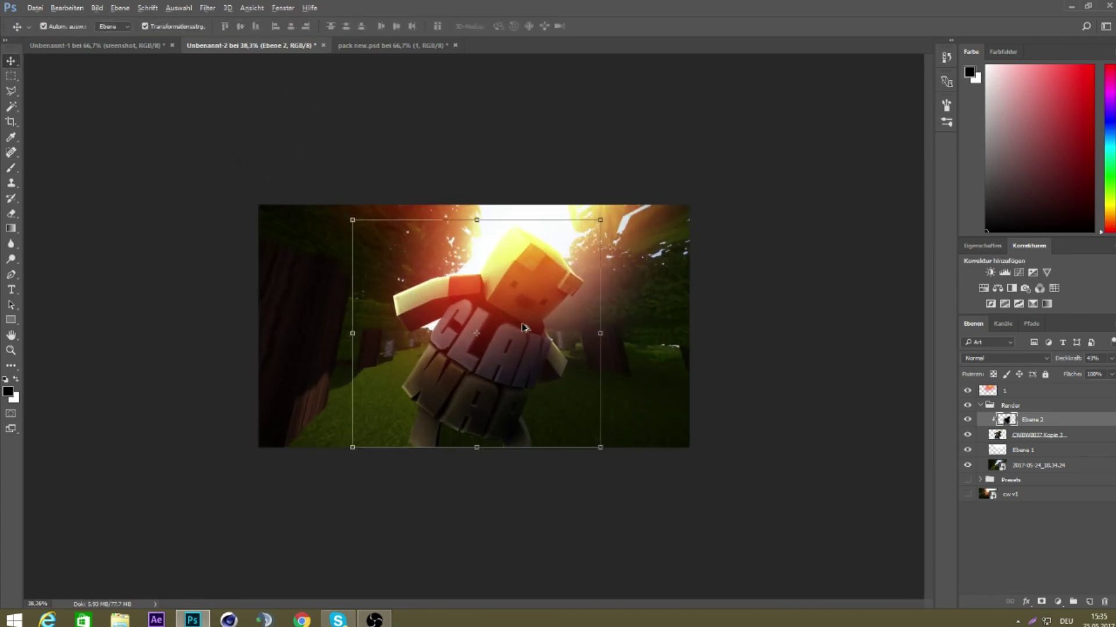
pyautogui.scroll(3, 378, 243)
pyautogui.scroll(-2, 518, 255)
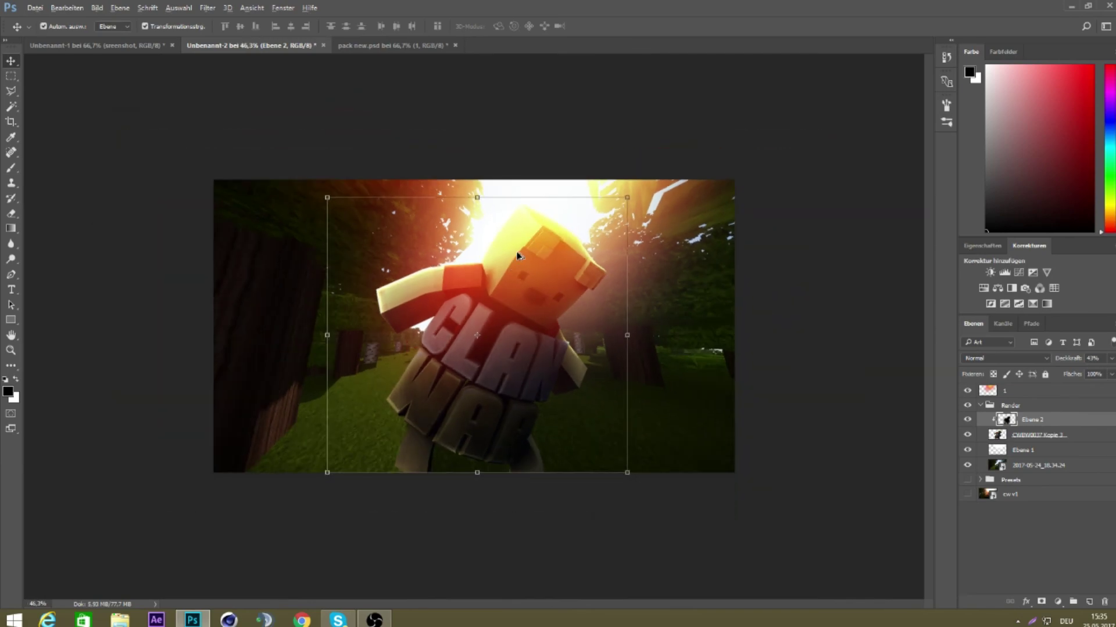
pyautogui.scroll(-2, 517, 256)
pyautogui.scroll(2, 518, 256)
pyautogui.scroll(-3, 518, 256)
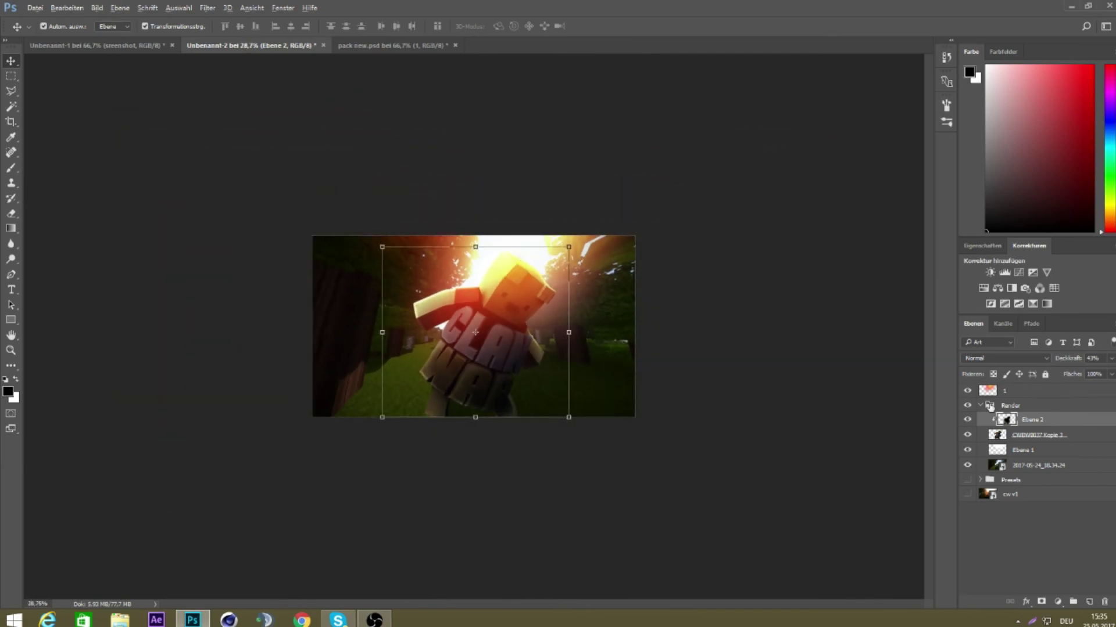
pyautogui.click(1019, 391)
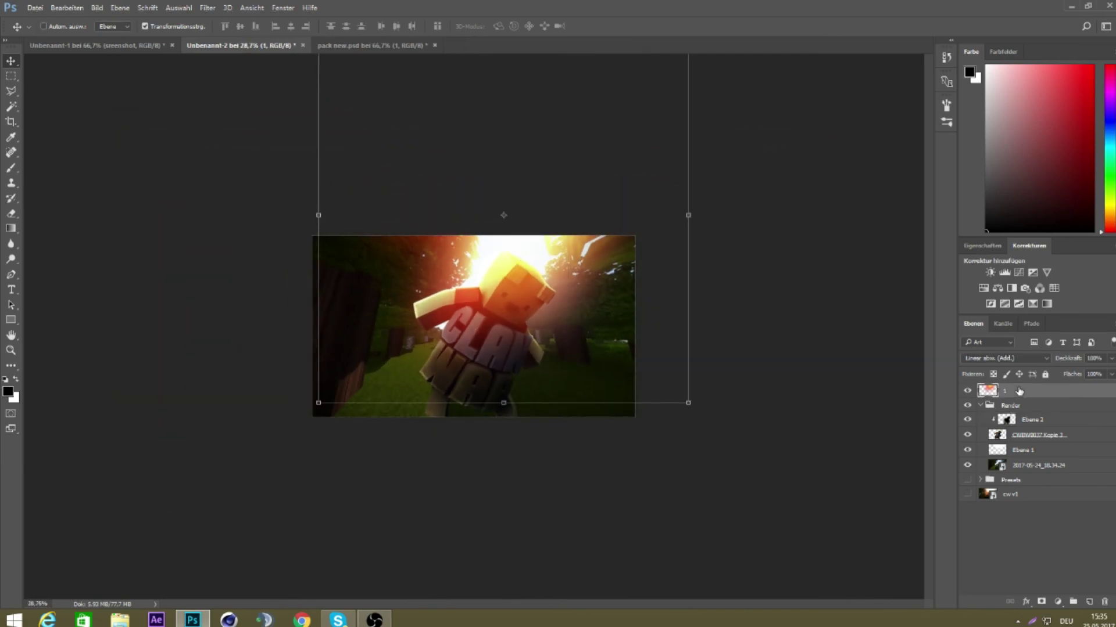
pyautogui.click(980, 405)
pyautogui.press('Delete')
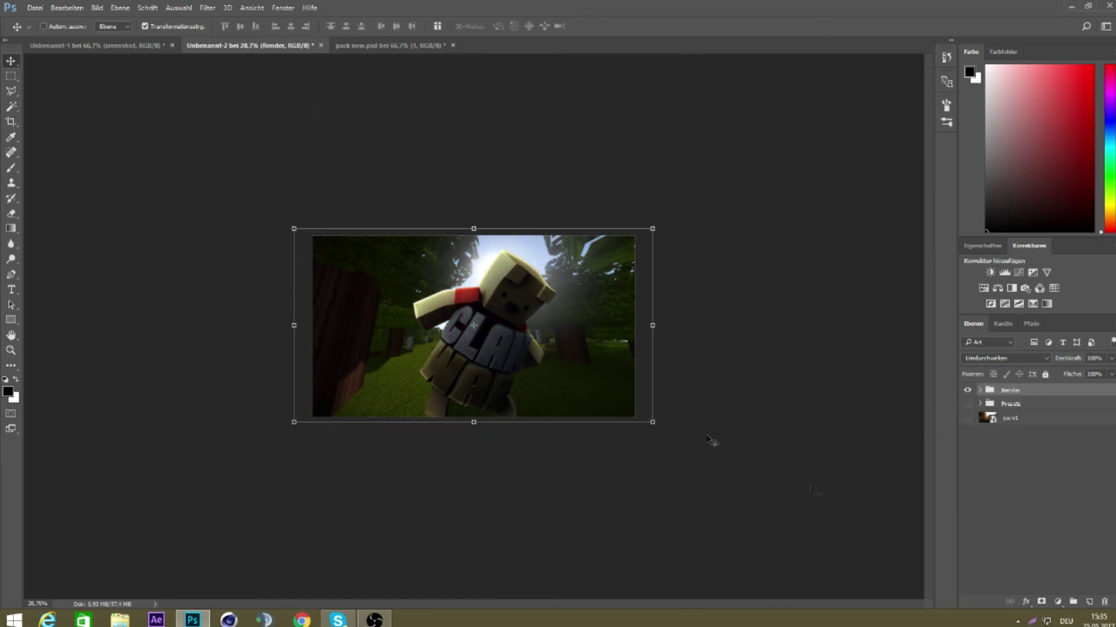
pyautogui.scroll(3, 533, 354)
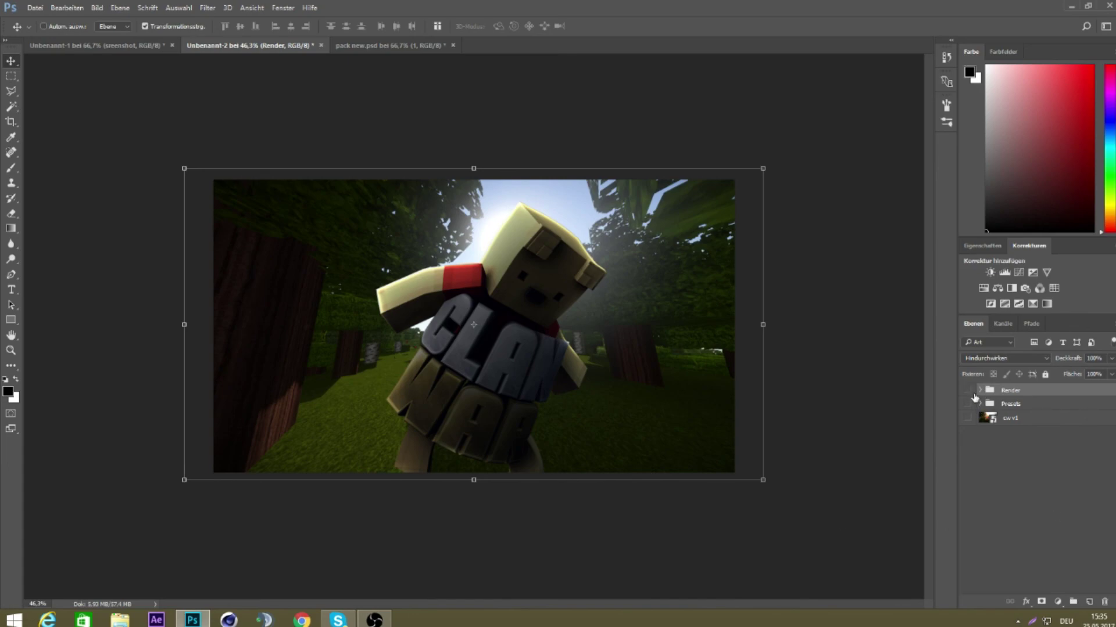
# - Hide the Render group and cw v1 background, showing only the Presets Clan War render
pyautogui.click(967, 390)
pyautogui.click(966, 419)
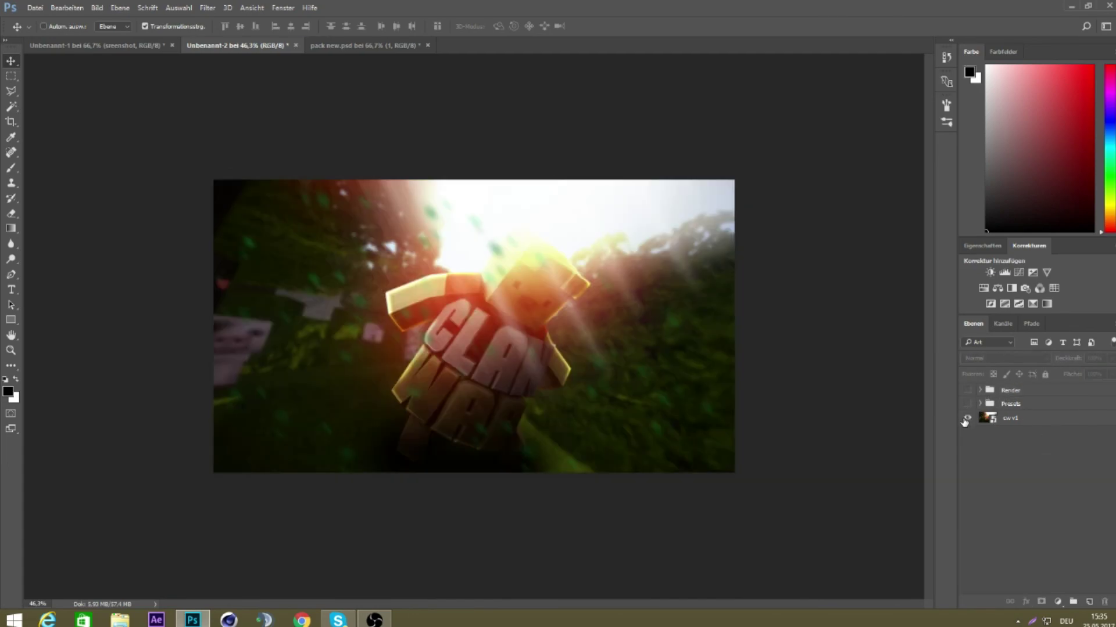
pyautogui.click(966, 419)
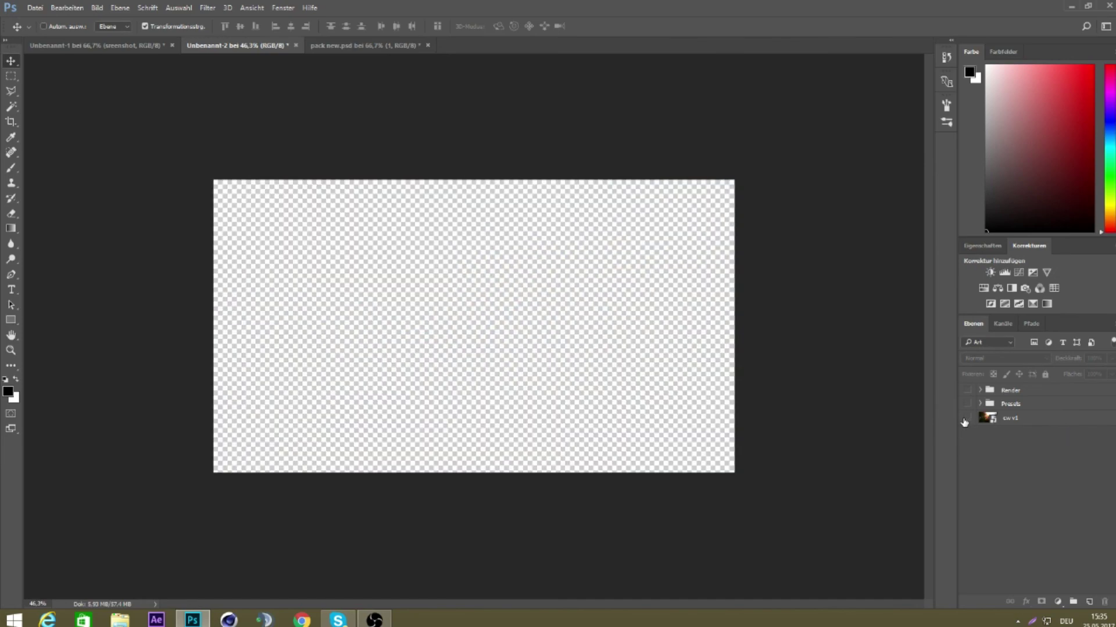
pyautogui.click(967, 404)
pyautogui.click(967, 390)
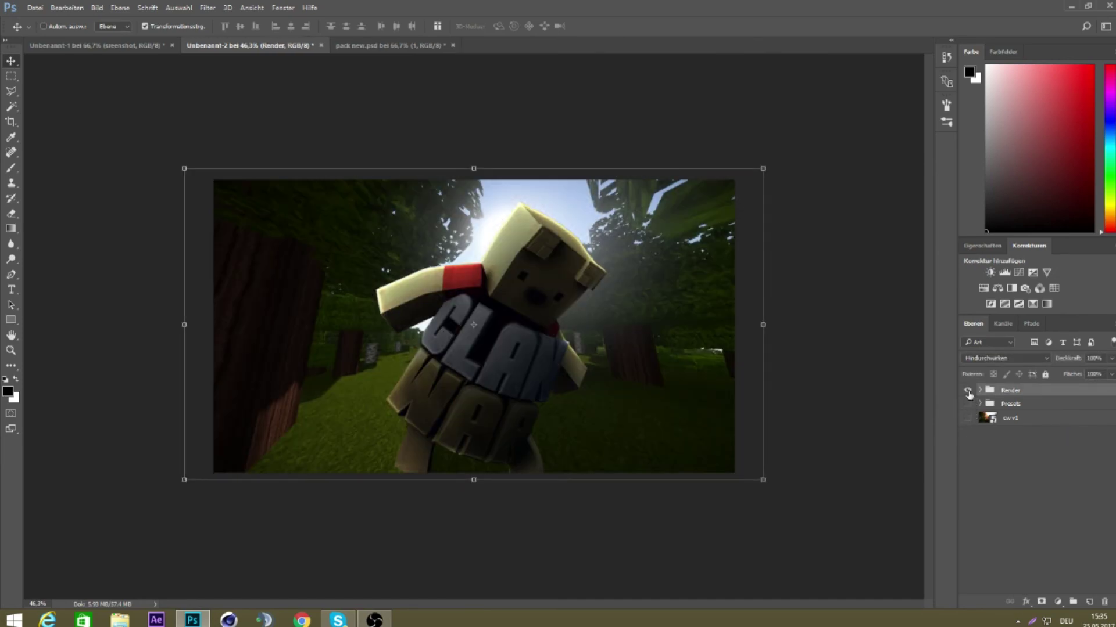
pyautogui.click(967, 403)
# - Nudge the Presets Clan War render slightly upward, then hide the Presets group
pyautogui.click(1000, 405)
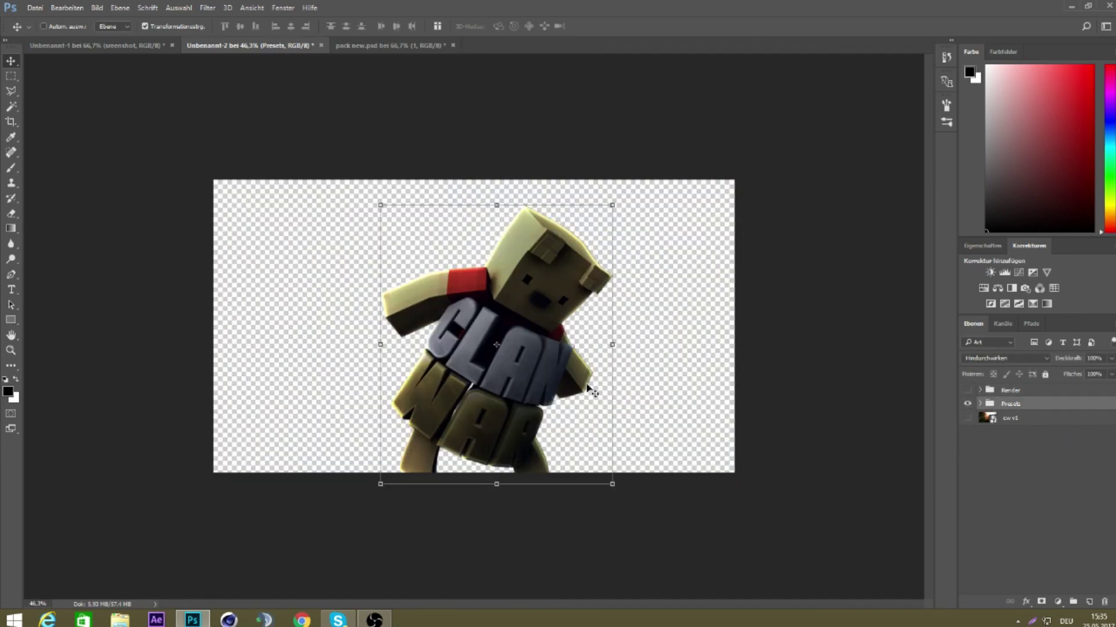
pyautogui.moveTo(592, 391); pyautogui.dragTo(592, 373)
pyautogui.click(968, 419)
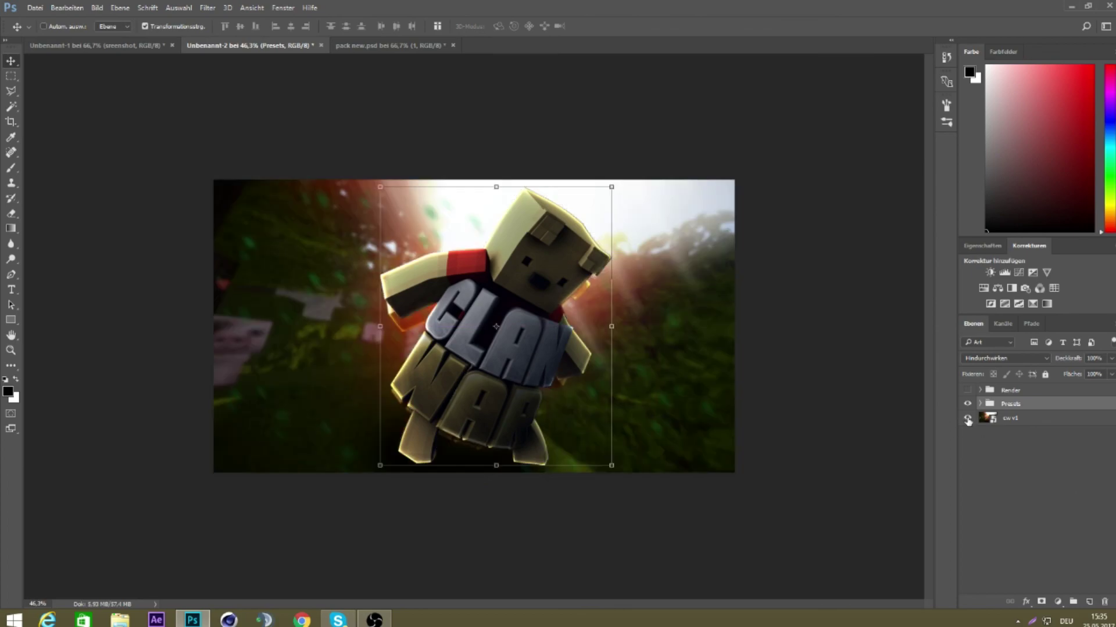
pyautogui.click(968, 406)
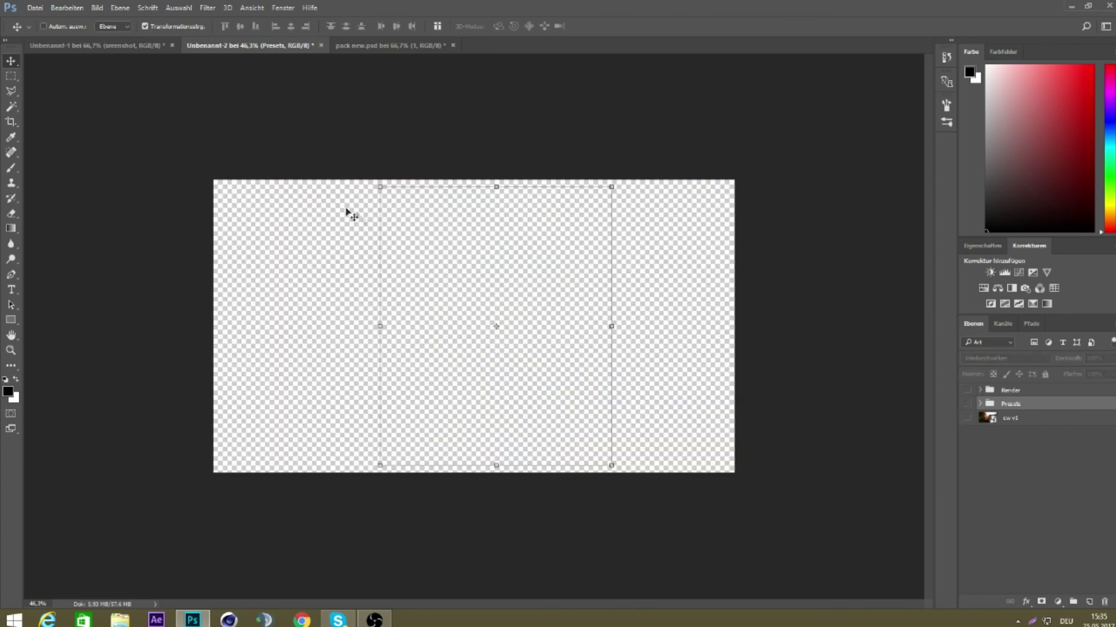
pyautogui.scroll(-2, 472, 276)
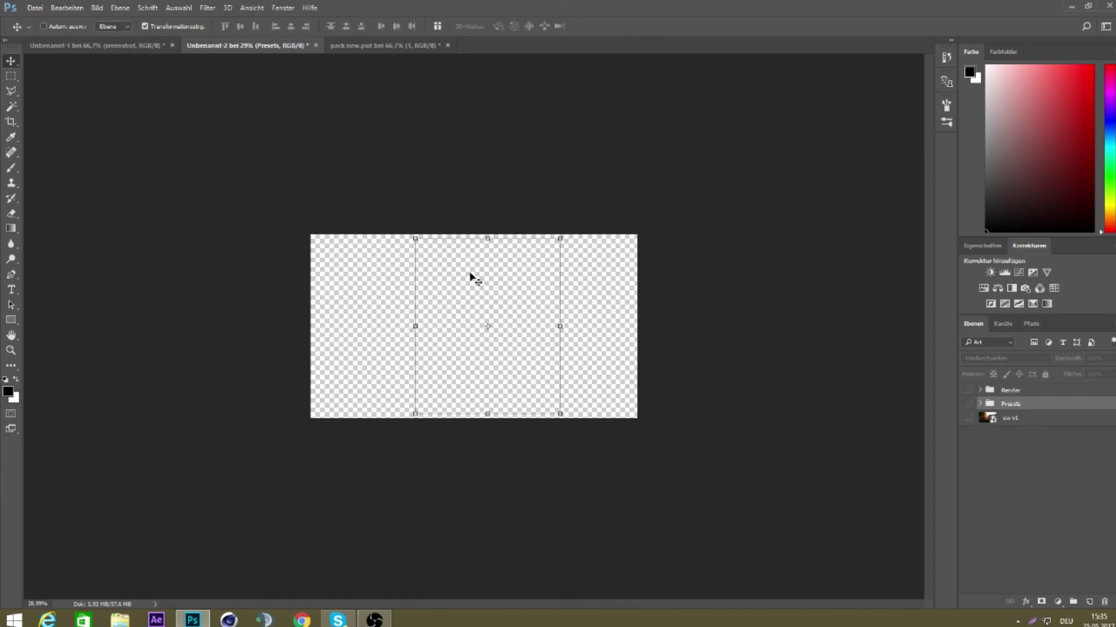
pyautogui.scroll(1, 511, 306)
pyautogui.scroll(-2, 510, 308)
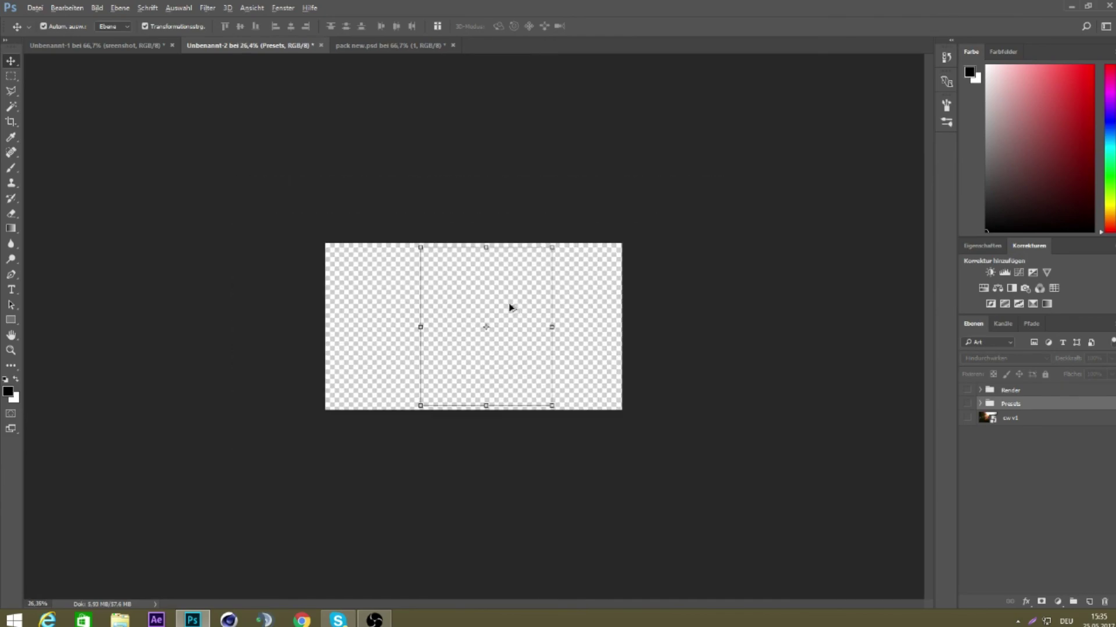
pyautogui.scroll(5, 511, 308)
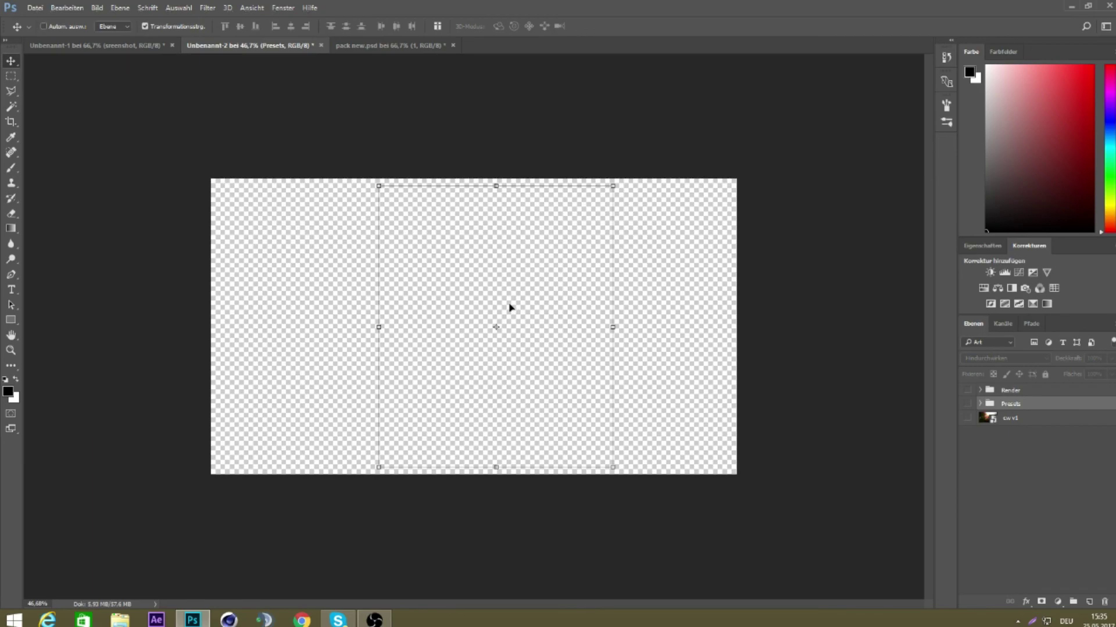